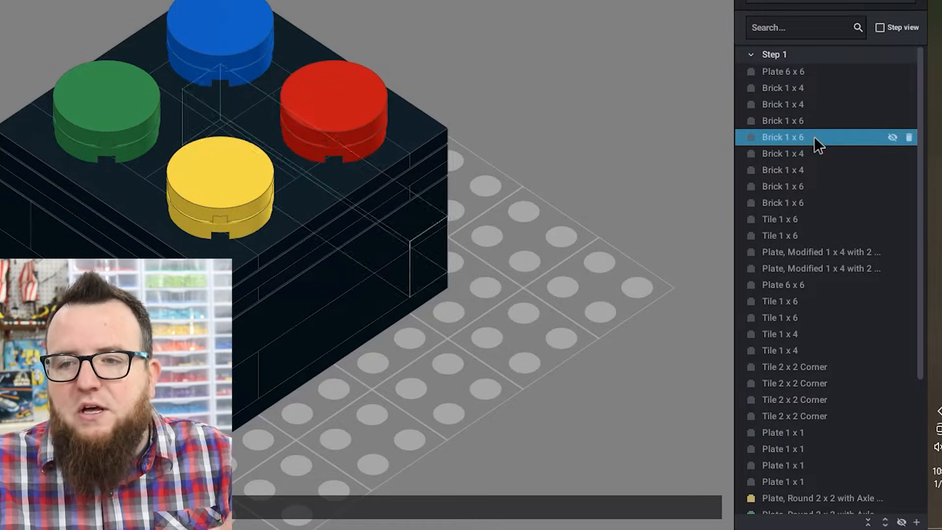
- Add a second, empty building step after Step 1 and look through the bricks listed in Step 1
{"action": "left_click", "coordinate": [751, 56]}
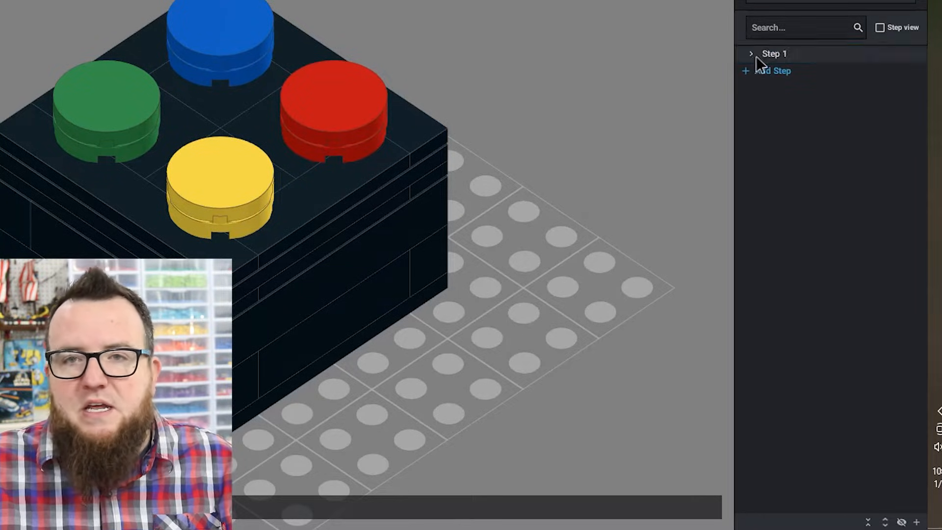
{"action": "left_click", "coordinate": [755, 71]}
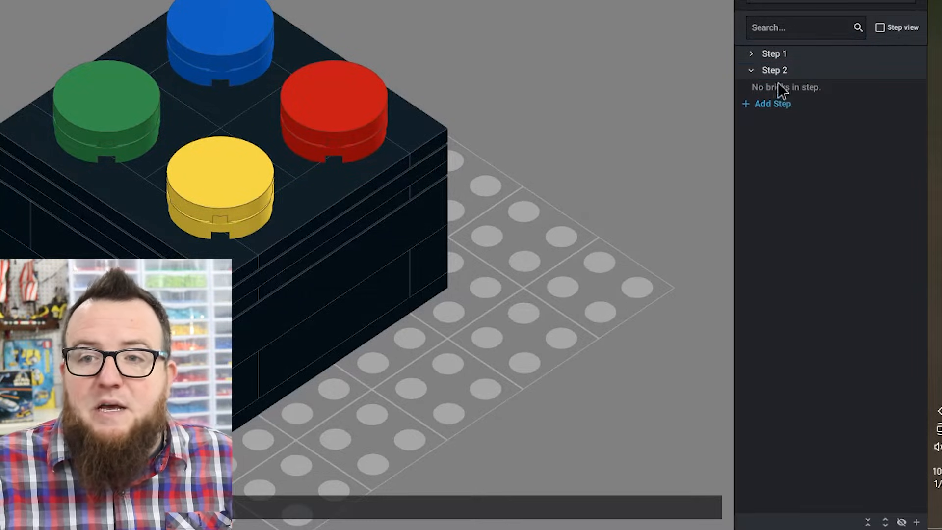
{"action": "left_click", "coordinate": [751, 54]}
{"action": "scroll", "coordinate": [795, 123], "scroll_direction": "down", "scroll_amount": 2}
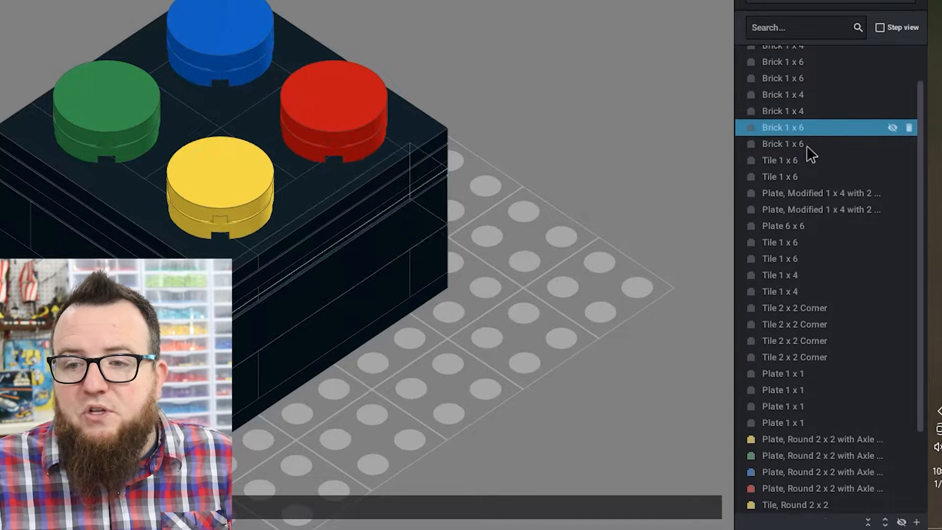
{"action": "scroll", "coordinate": [807, 162], "scroll_direction": "down", "scroll_amount": 2}
{"action": "scroll", "coordinate": [805, 164], "scroll_direction": "up", "scroll_amount": 3}
{"action": "scroll", "coordinate": [804, 154], "scroll_direction": "down", "scroll_amount": 3}
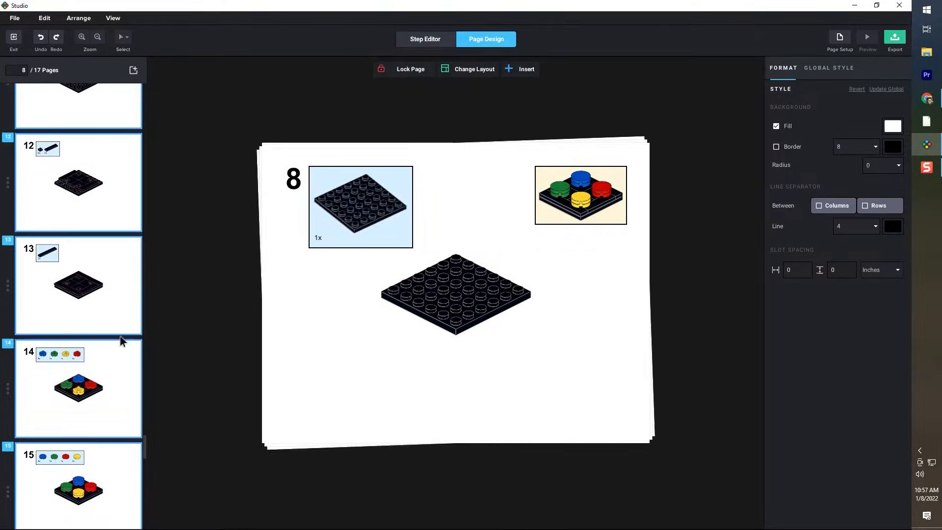
{"action": "left_click", "coordinate": [468, 69]}
{"action": "scroll", "coordinate": [493, 167], "scroll_direction": "down", "scroll_amount": 3}
{"action": "scroll", "coordinate": [494, 166], "scroll_direction": "up", "scroll_amount": 1}
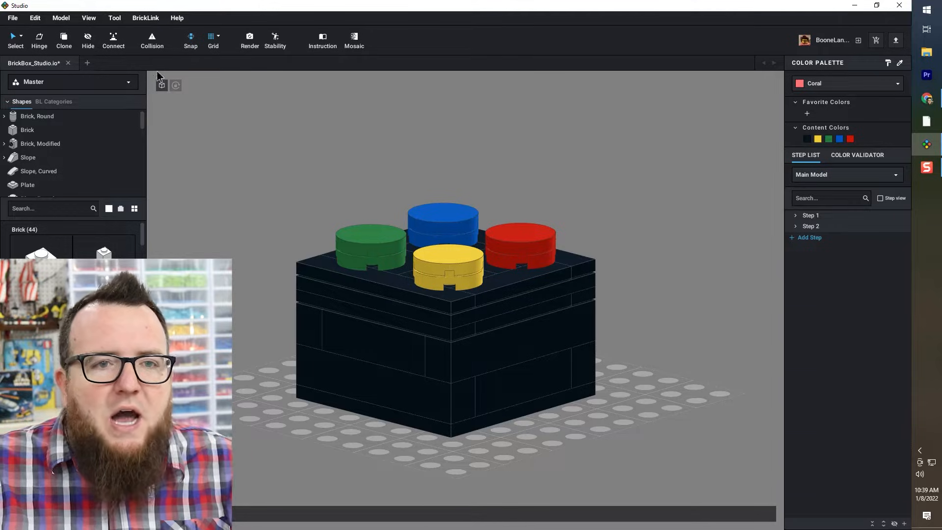
- From a straight-on side view, select the box's lid parts, including the four coloured round studs, and group them into a submodel named Lid
{"action": "mouse_move", "coordinate": [161, 85]}
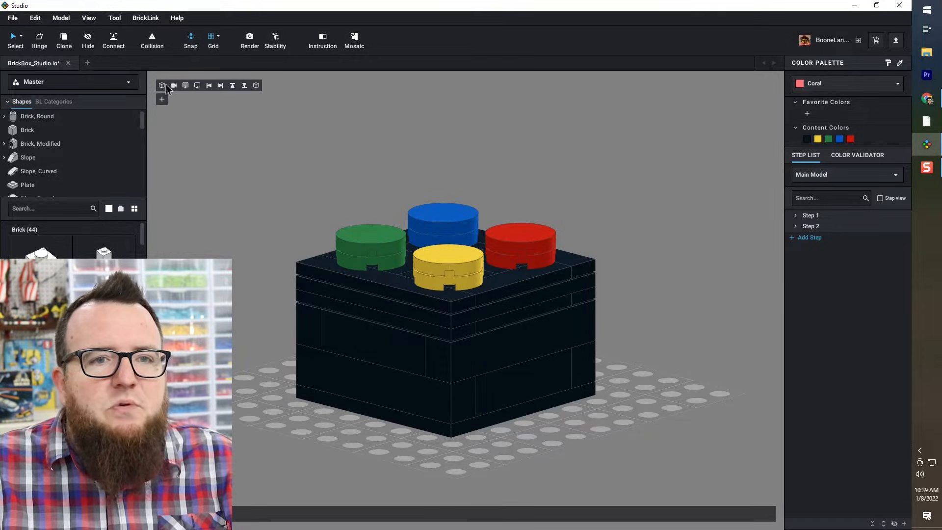
{"action": "left_click", "coordinate": [219, 86]}
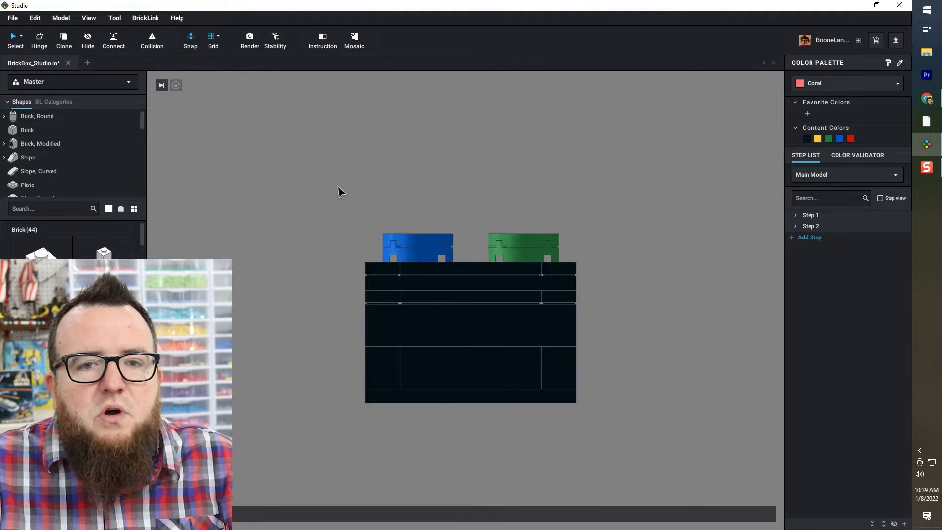
{"action": "left_click_drag", "start_coordinate": [338, 187], "coordinate": [603, 288]}
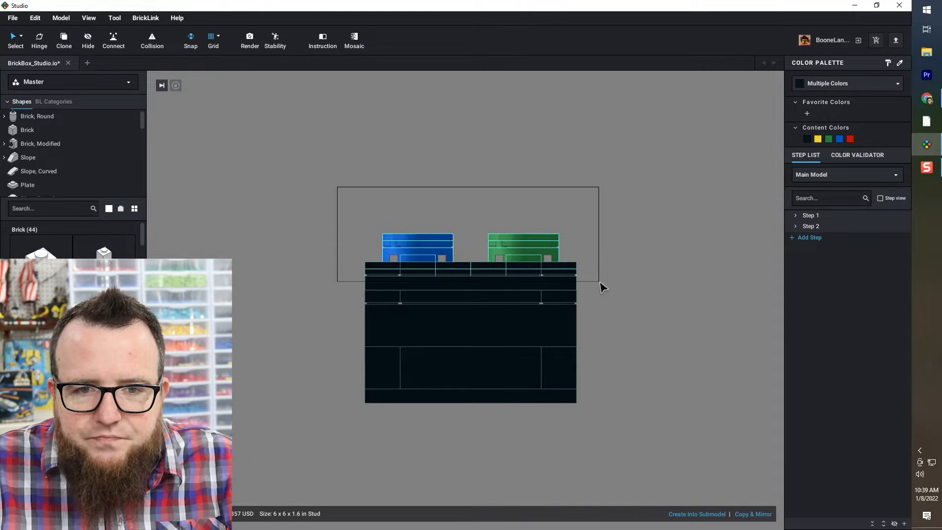
{"action": "left_click_drag", "start_coordinate": [601, 284], "coordinate": [601, 284]}
{"action": "right_click_drag", "start_coordinate": [612, 298], "coordinate": [633, 309]}
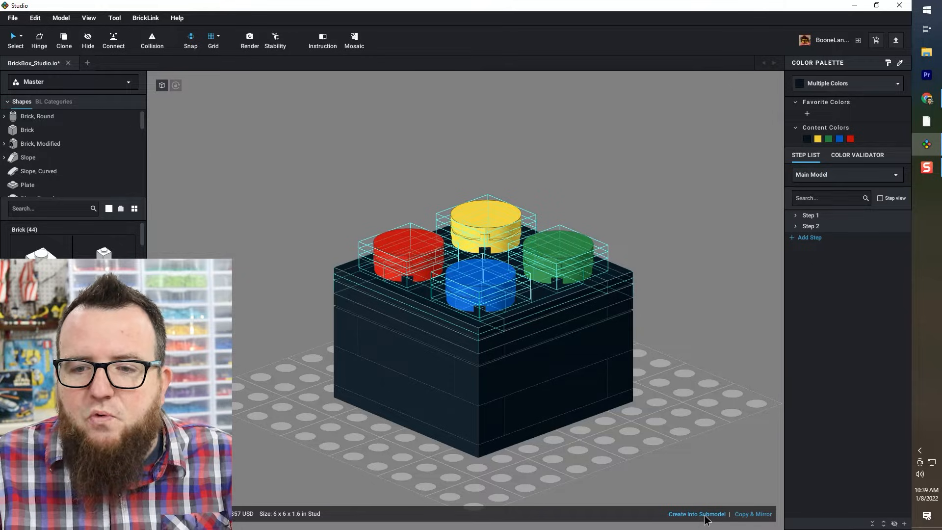
{"action": "right_click", "coordinate": [556, 245]}
{"action": "mouse_move", "coordinate": [591, 343]}
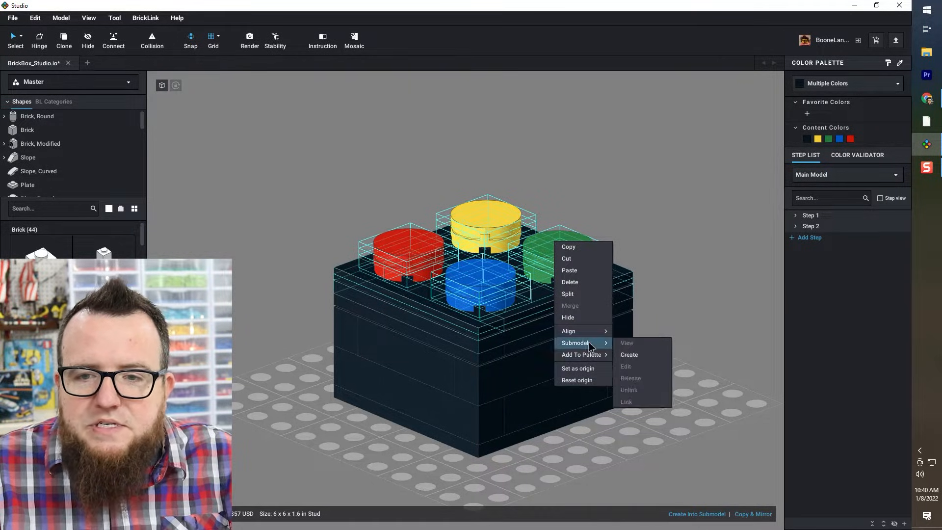
{"action": "left_click", "coordinate": [633, 354]}
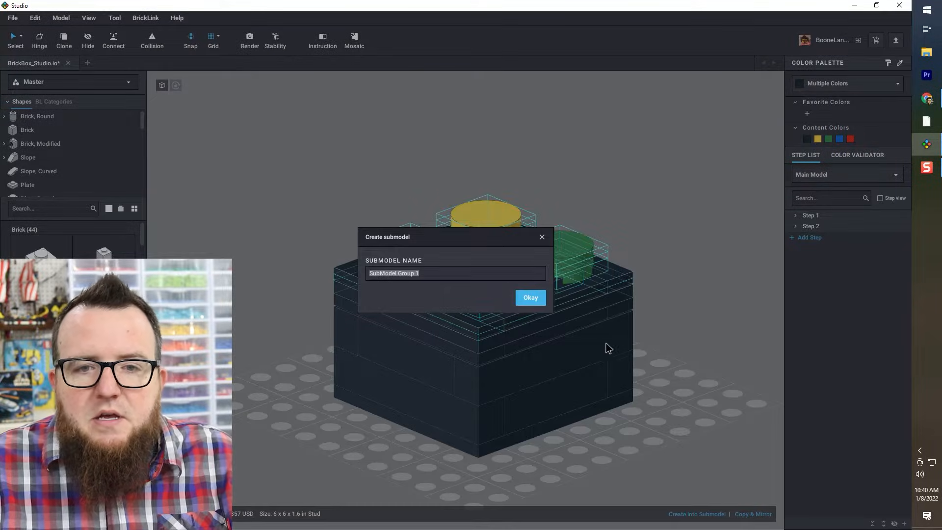
{"action": "type", "text": "Lid"}
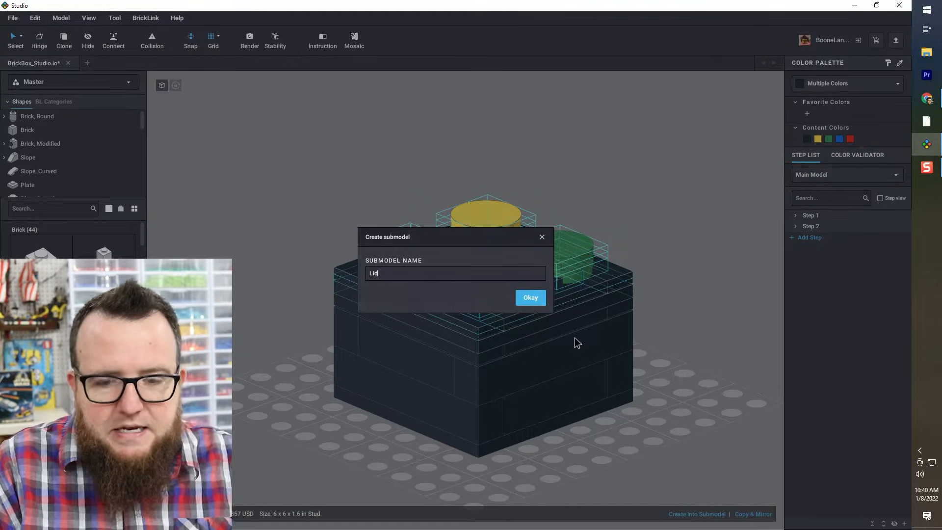
{"action": "key", "text": "Return"}
{"action": "left_click", "coordinate": [681, 374]}
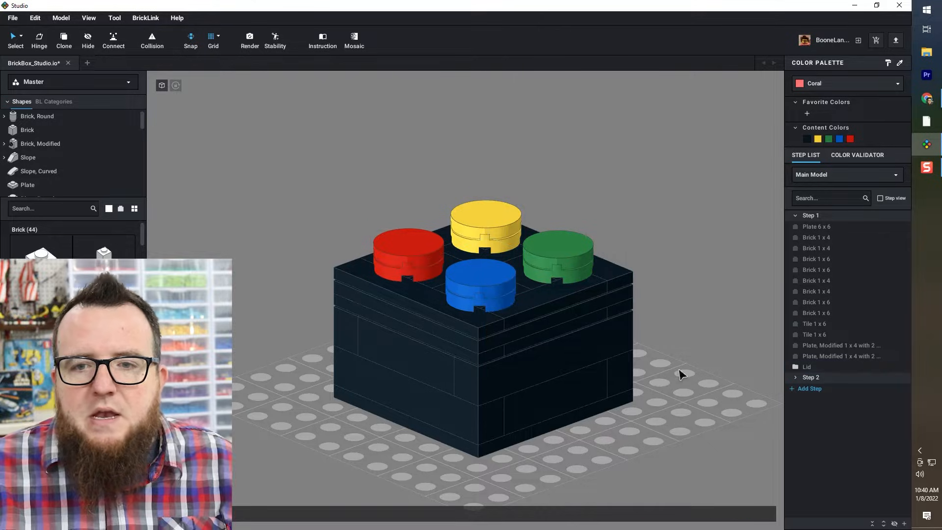
- Move the Lid submodel from Step 1 into Step 2 of the step list
{"action": "left_click", "coordinate": [800, 371]}
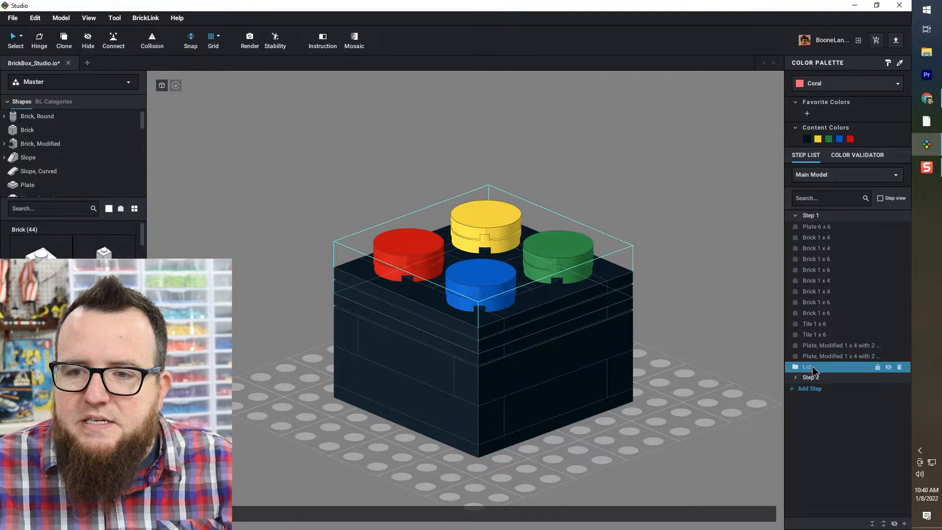
{"action": "mouse_move", "coordinate": [811, 370]}
{"action": "left_mouse_down"}
{"action": "mouse_move", "coordinate": [824, 386]}
{"action": "mouse_move", "coordinate": [814, 389]}
{"action": "left_mouse_up"}
{"action": "left_click", "coordinate": [794, 367]}
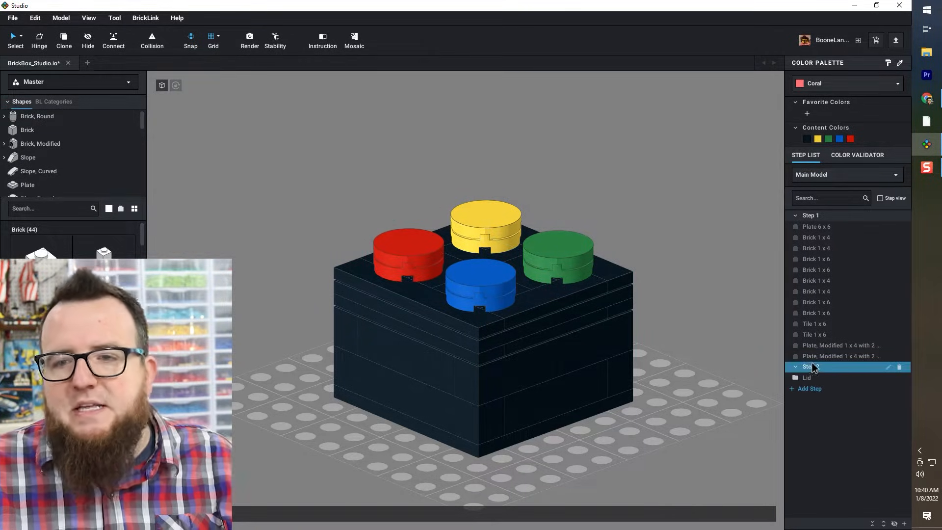
{"action": "left_click", "coordinate": [705, 302]}
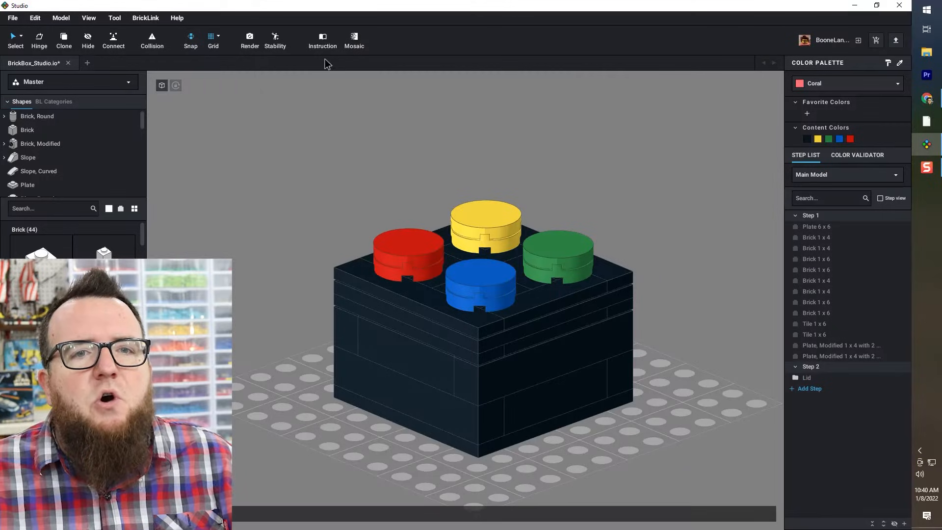
- Open the instruction maker for the model and display Step 2 with the Lid submodel
{"action": "right_click_drag", "start_coordinate": [420, 146], "coordinate": [422, 151]}
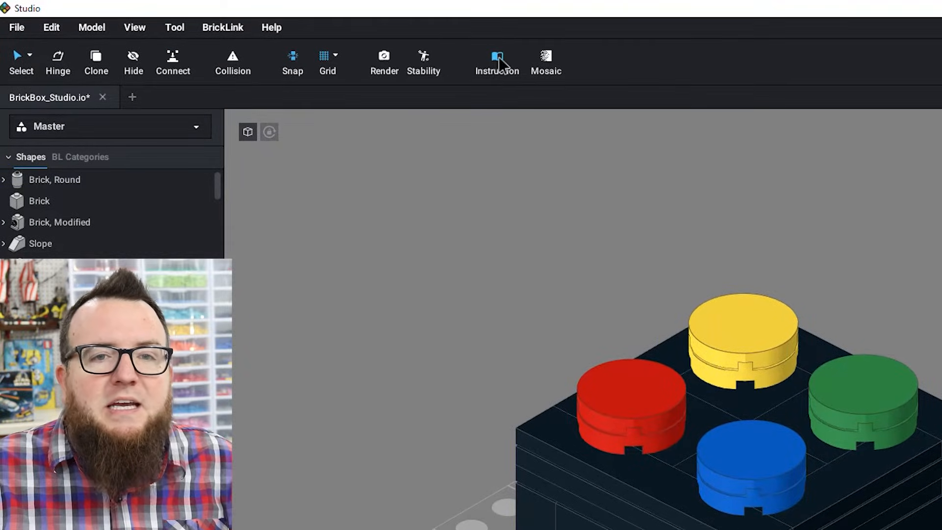
{"action": "left_click", "coordinate": [498, 57]}
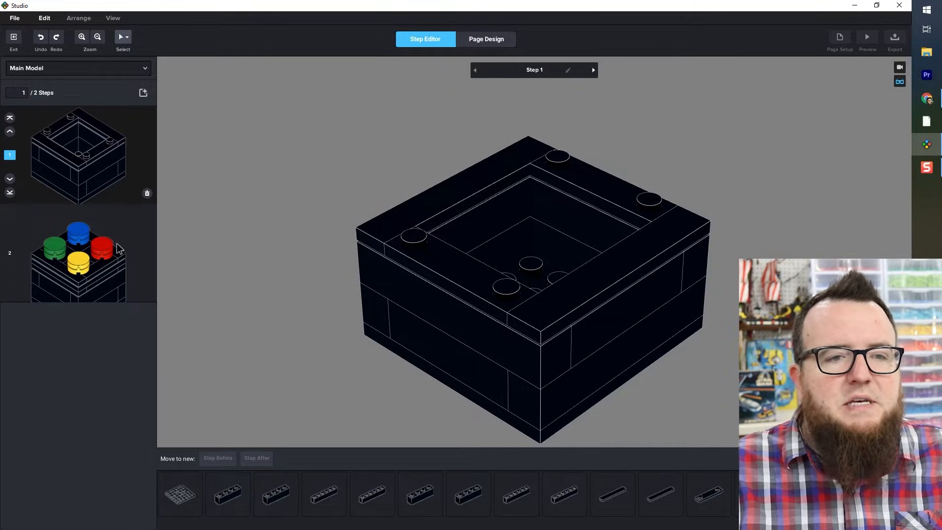
{"action": "left_click", "coordinate": [126, 233]}
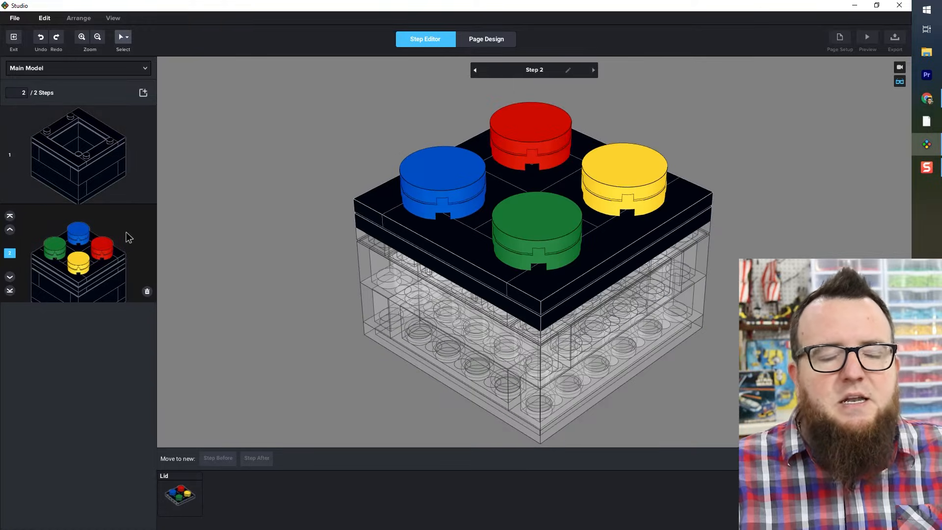
- Move the 6 x 6 base plate from Step 1 into a new step before it, and check the new step
{"action": "left_click", "coordinate": [125, 176]}
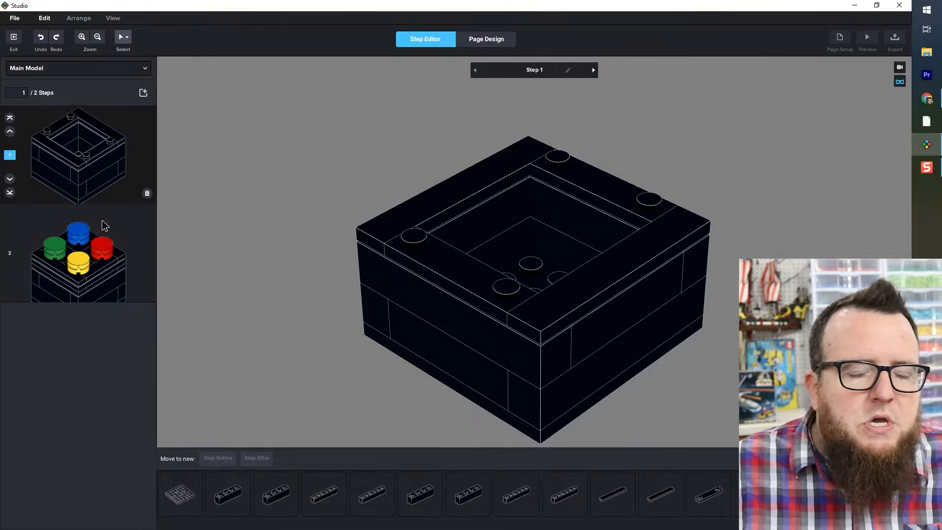
{"action": "right_click_drag", "start_coordinate": [382, 346], "coordinate": [549, 300]}
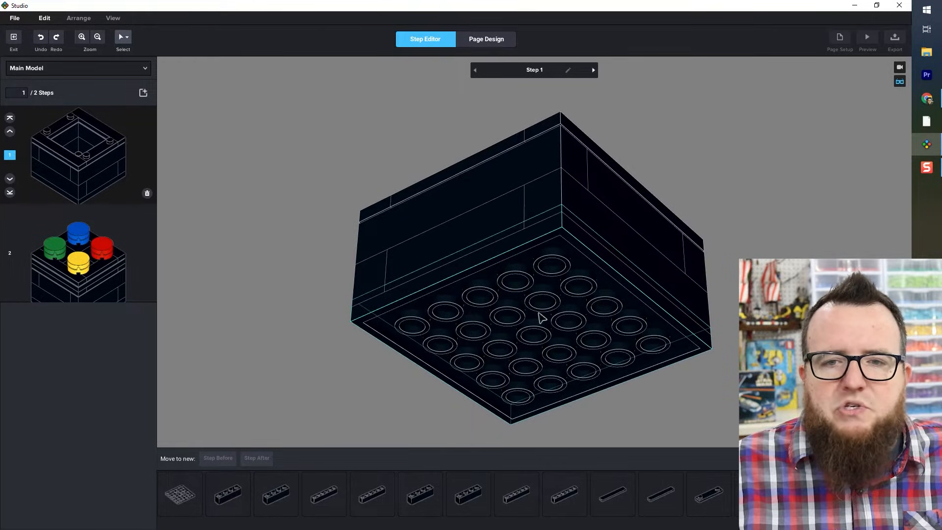
{"action": "left_click", "coordinate": [541, 318]}
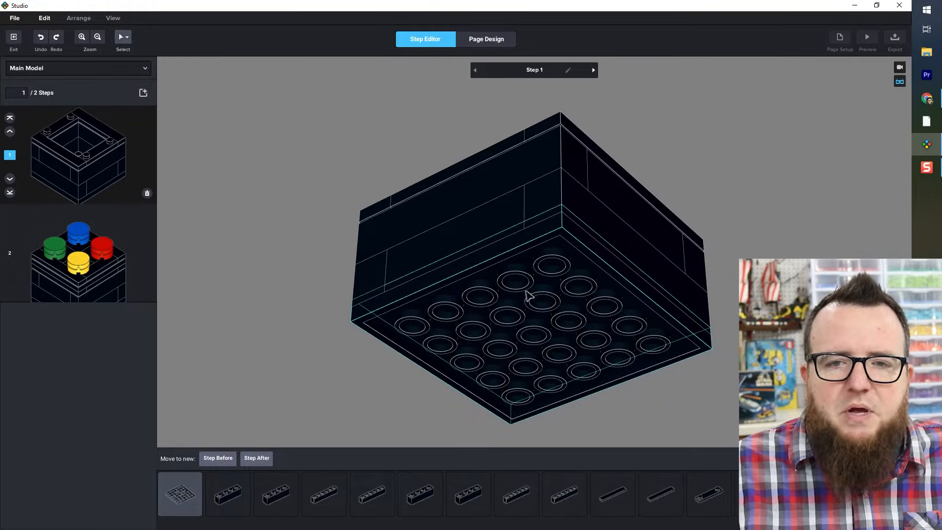
{"action": "left_click", "coordinate": [219, 458]}
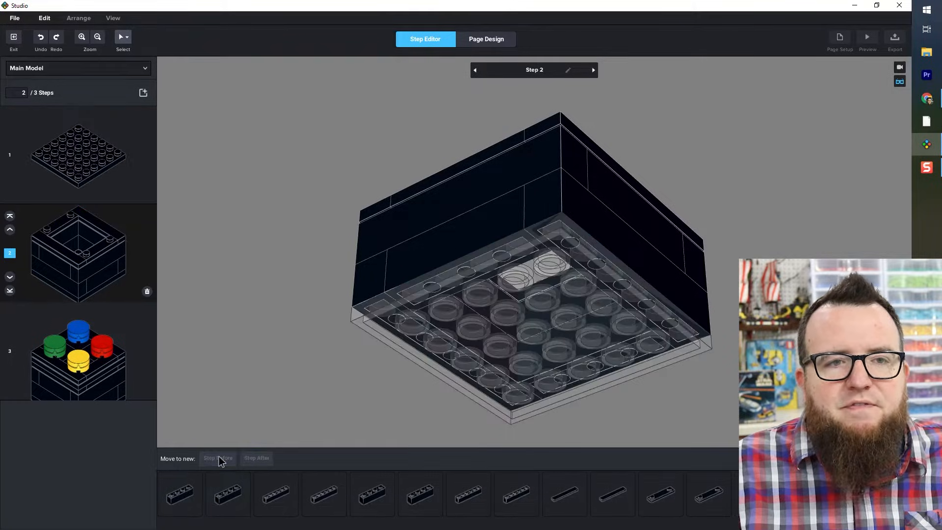
{"action": "left_click", "coordinate": [105, 131]}
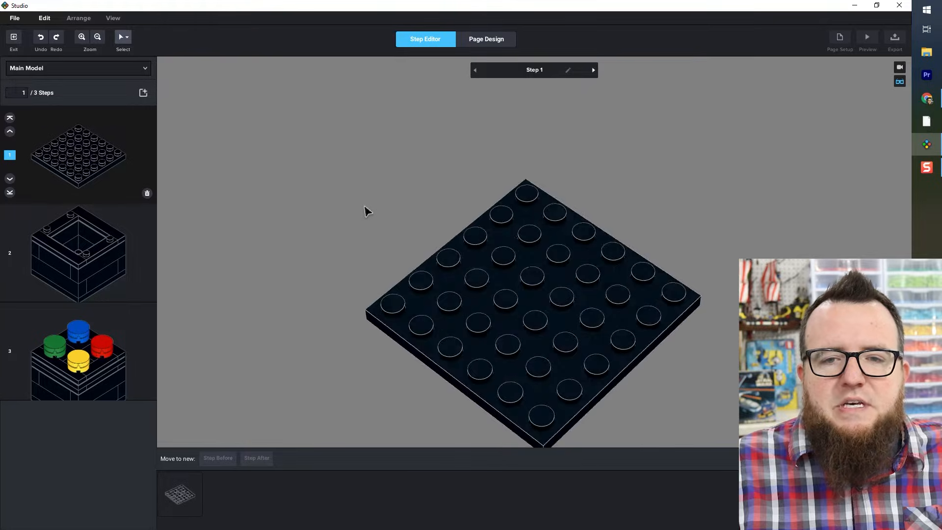
{"action": "left_click", "coordinate": [449, 237]}
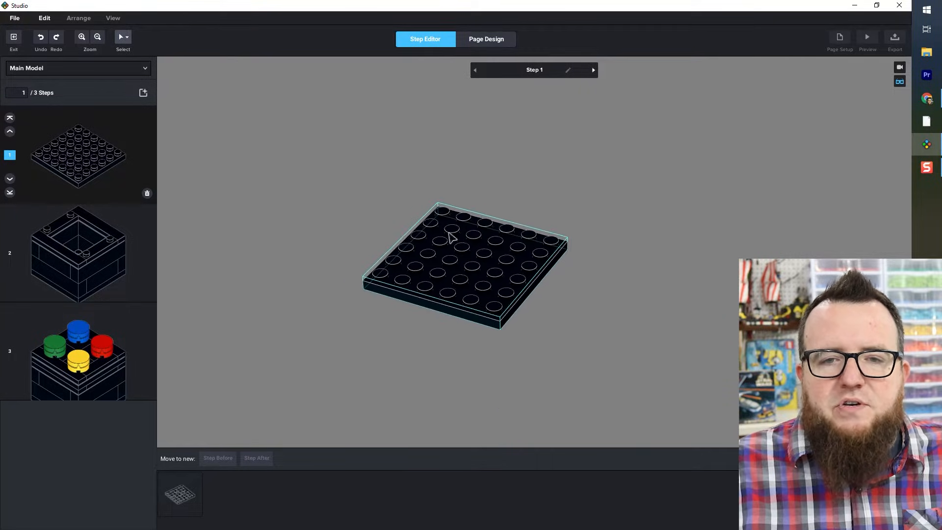
{"action": "right_click_drag", "start_coordinate": [669, 251], "coordinate": [664, 252]}
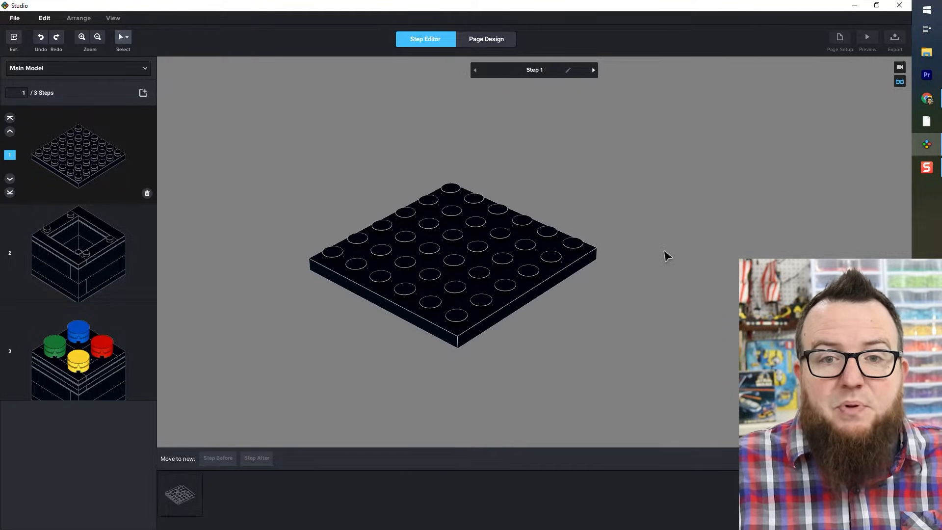
{"action": "right_click_drag", "start_coordinate": [544, 198], "coordinate": [582, 210]}
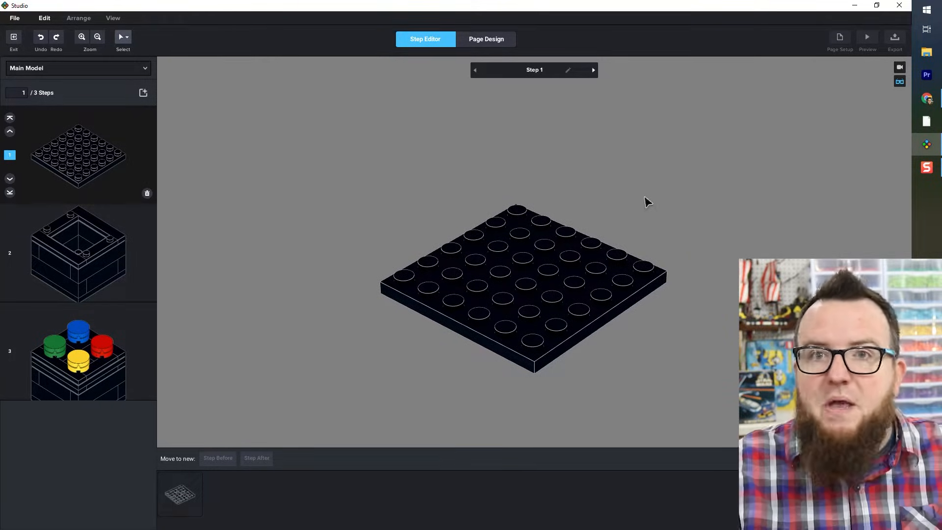
- Move one bottom-layer Brick 1 x 6 from Step 2 into a new step before it, and check the result
{"action": "left_click", "coordinate": [135, 240]}
{"action": "mouse_move", "coordinate": [358, 297]}
{"action": "right_mouse_down"}
{"action": "mouse_move", "coordinate": [343, 269]}
{"action": "mouse_move", "coordinate": [353, 257]}
{"action": "mouse_move", "coordinate": [405, 275]}
{"action": "mouse_move", "coordinate": [409, 288]}
{"action": "mouse_move", "coordinate": [364, 282]}
{"action": "right_mouse_up"}
{"action": "left_click", "coordinate": [485, 337]}
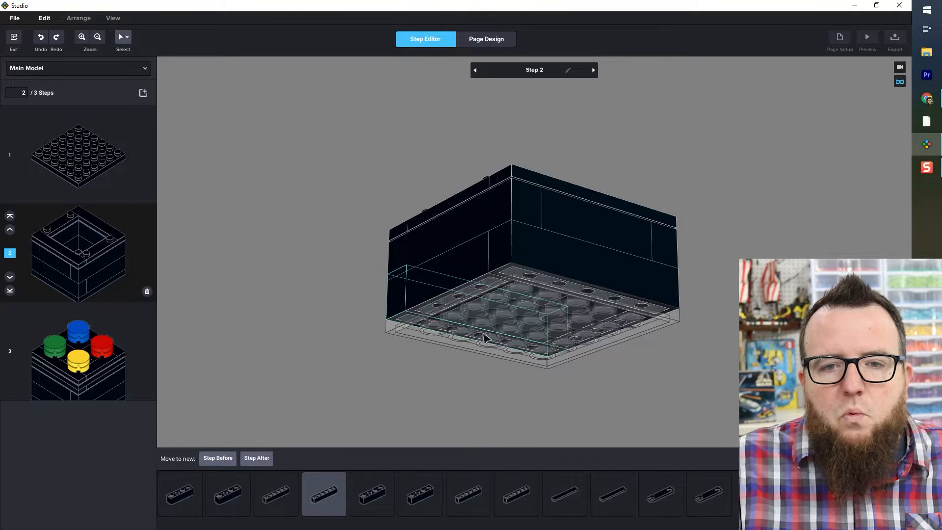
{"action": "left_click", "coordinate": [211, 458]}
{"action": "left_click", "coordinate": [116, 189]}
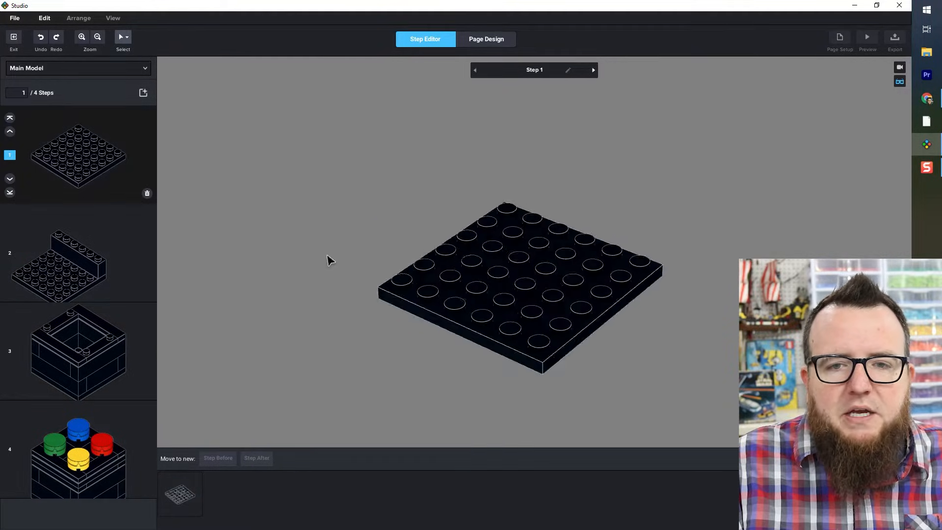
{"action": "left_click", "coordinate": [133, 245]}
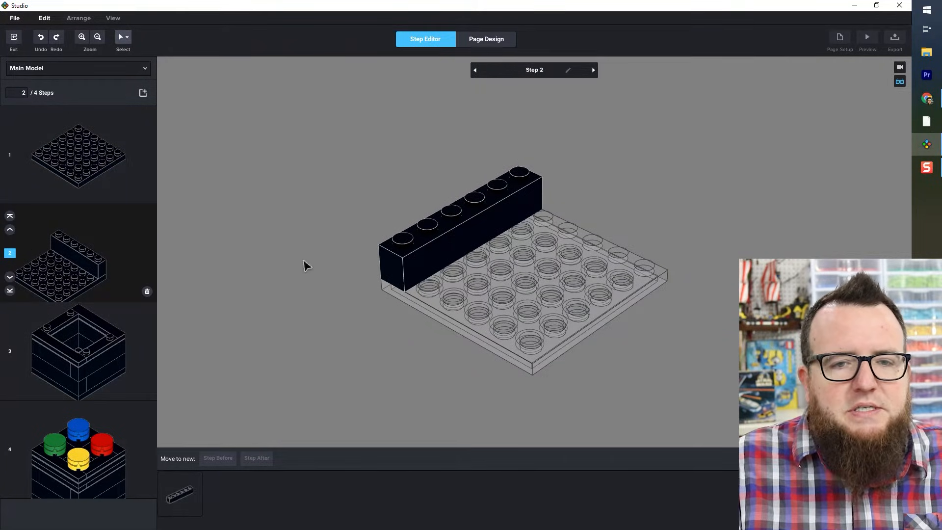
- Move the two bottom-layer 1 x 4 bricks from Step 3 into a new step before it, and recheck the first two steps
{"action": "left_click", "coordinate": [143, 327]}
{"action": "right_click_drag", "start_coordinate": [349, 341], "coordinate": [422, 262]}
{"action": "left_click", "coordinate": [483, 248]}
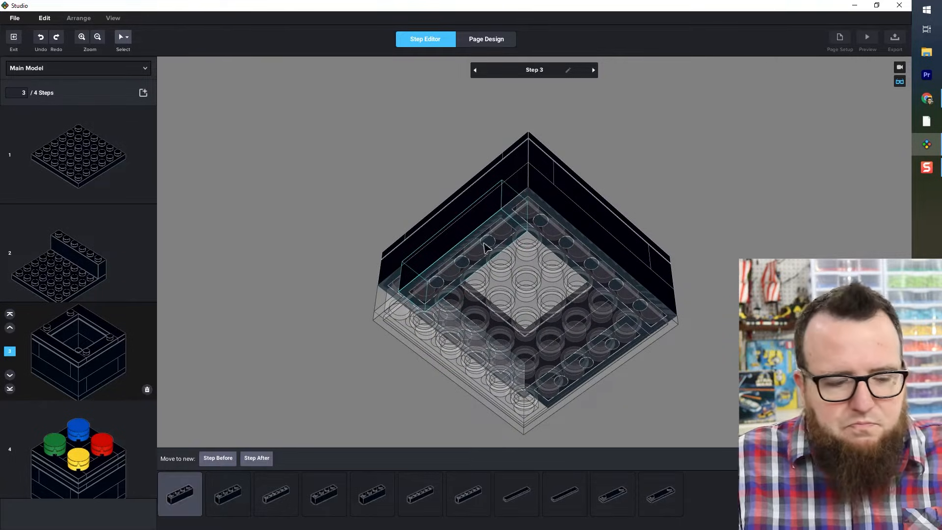
{"action": "left_click", "coordinate": [599, 351], "text": "ctrl"}
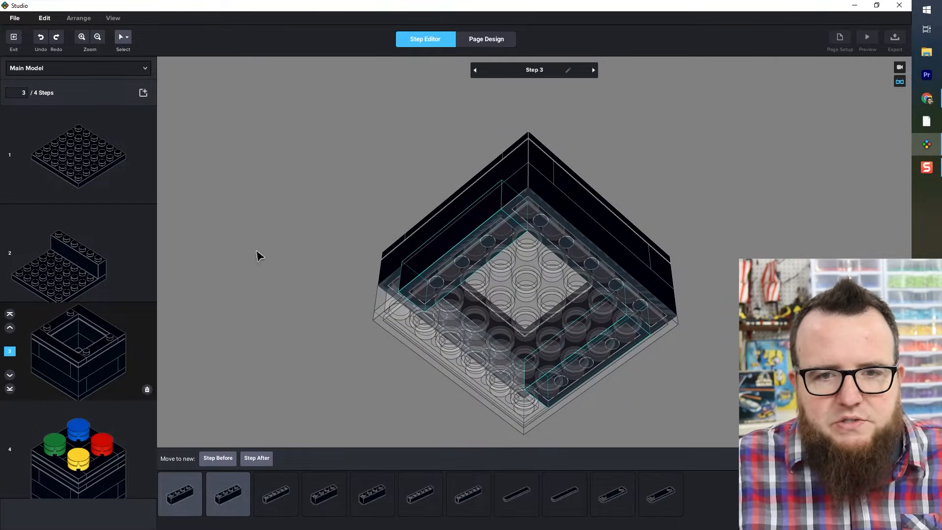
{"action": "left_click", "coordinate": [217, 458]}
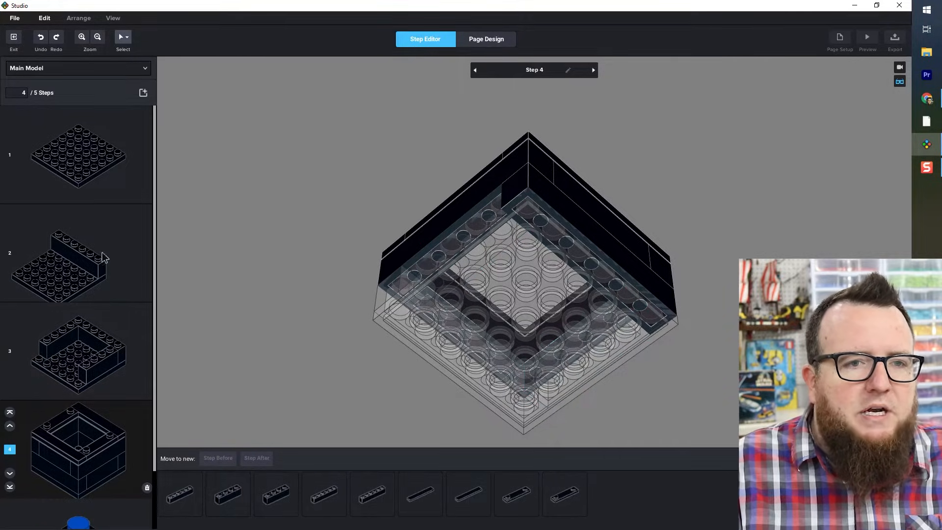
{"action": "left_click", "coordinate": [106, 170]}
{"action": "left_click", "coordinate": [121, 242]}
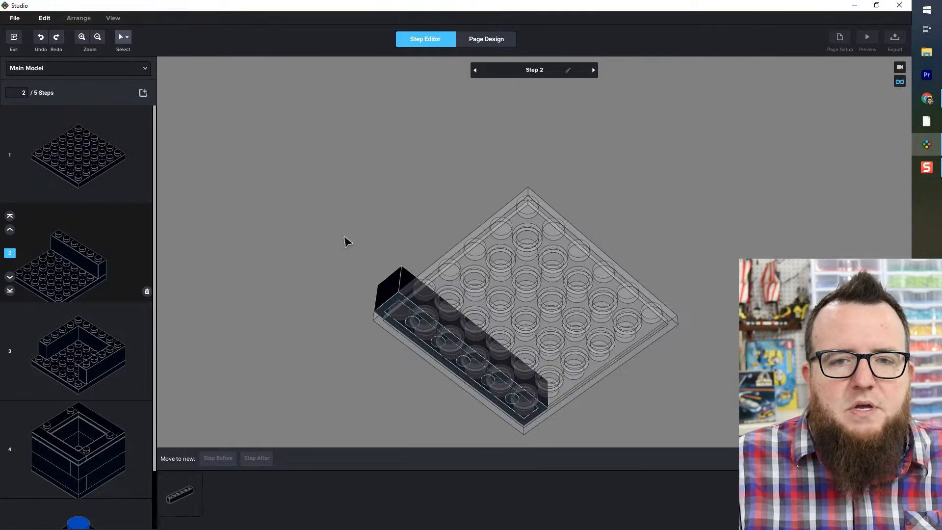
{"action": "left_click", "coordinate": [88, 153]}
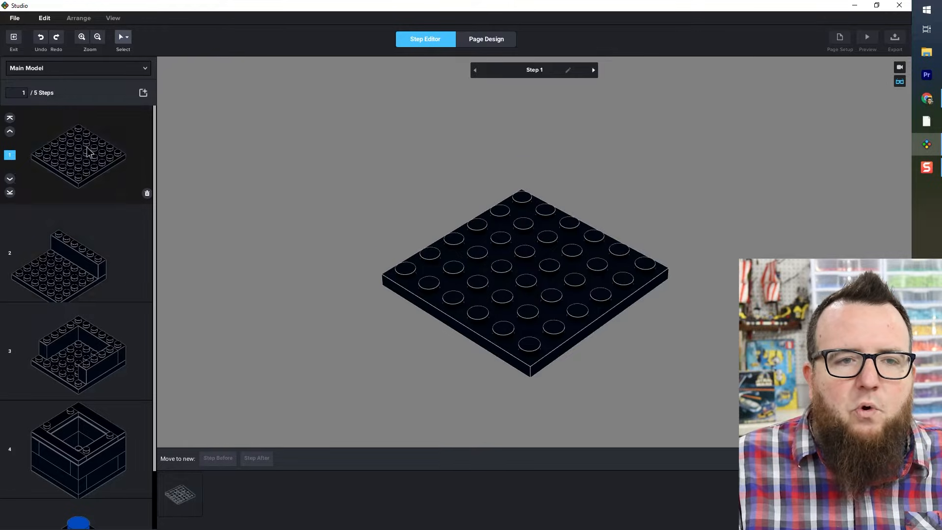
- Move the two smooth 1 x 6 tiles on the box rim from Step 4 into a new step after it
{"action": "left_click", "coordinate": [125, 228]}
{"action": "left_click", "coordinate": [122, 334]}
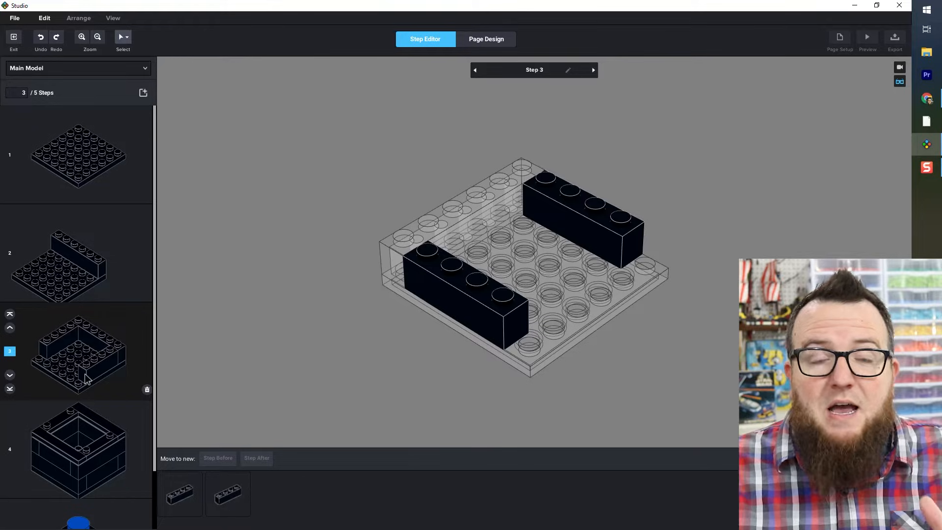
{"action": "scroll", "coordinate": [120, 367], "scroll_direction": "down", "scroll_amount": 2}
{"action": "left_click", "coordinate": [139, 403]}
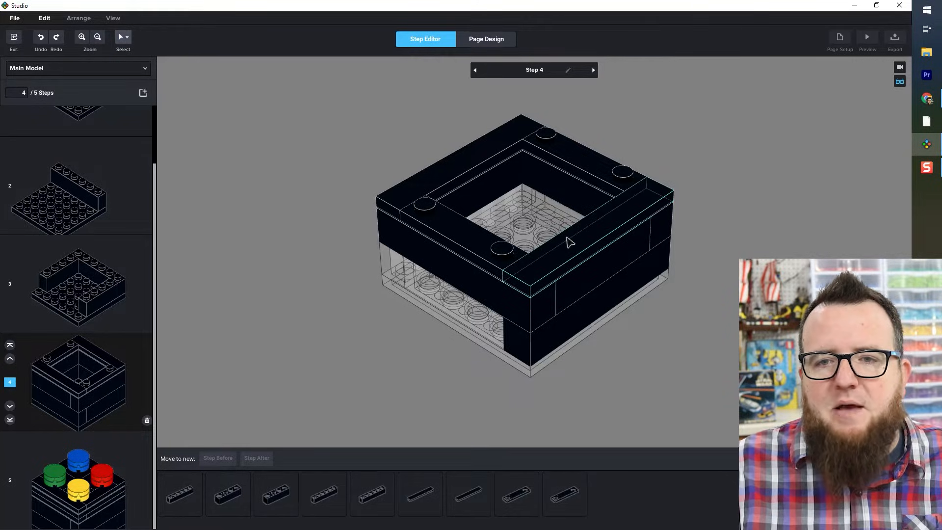
{"action": "left_click", "coordinate": [577, 250]}
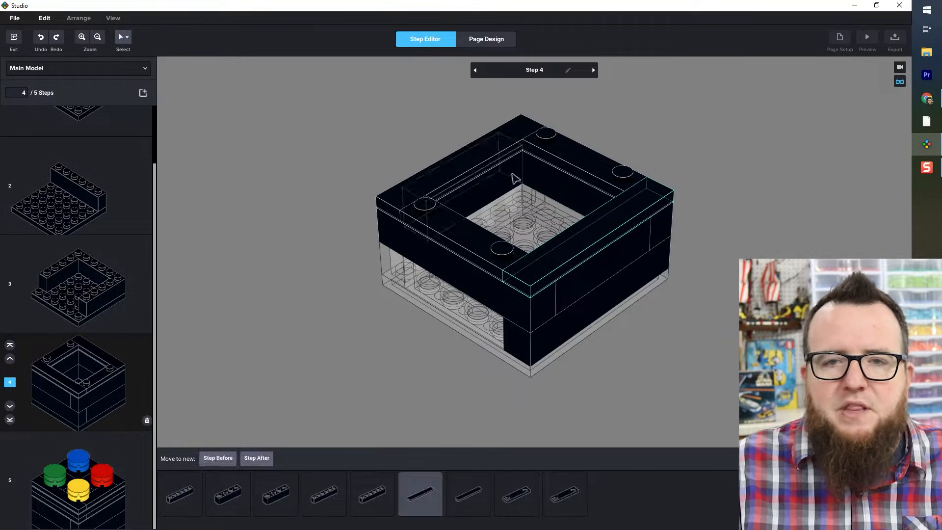
{"action": "left_click", "coordinate": [475, 153], "text": "ctrl"}
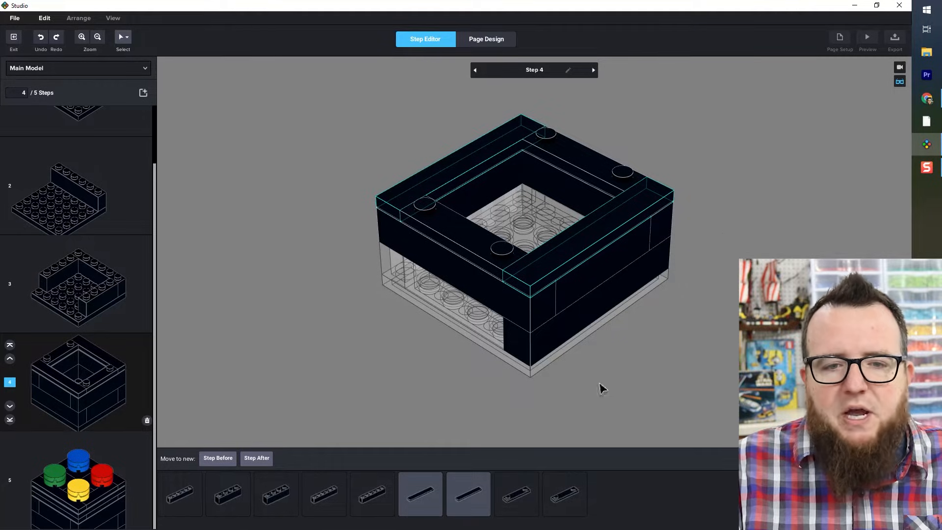
{"action": "left_click", "coordinate": [260, 457]}
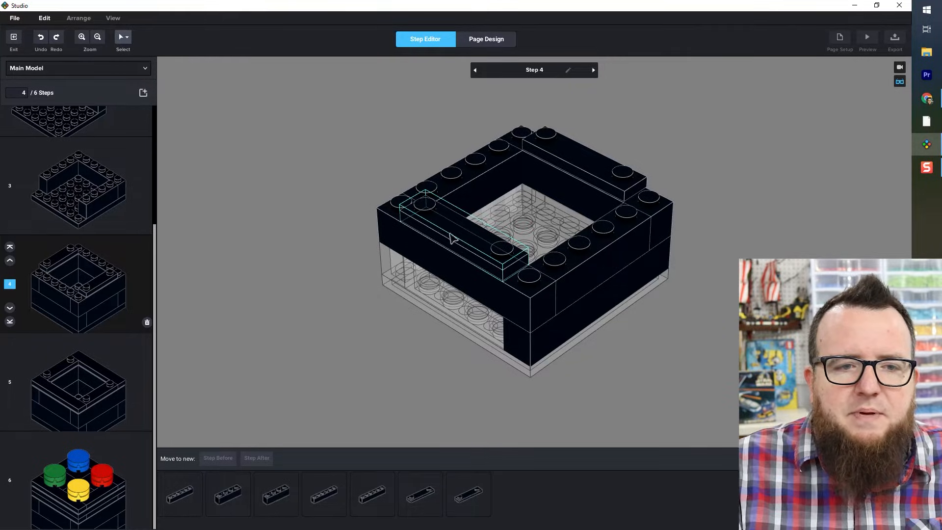
- Move the two 1 x 4 plates with two studs on the box rim from Step 4 into a new step after it
{"action": "left_click", "coordinate": [571, 164]}
{"action": "left_click", "coordinate": [465, 233], "text": "ctrl"}
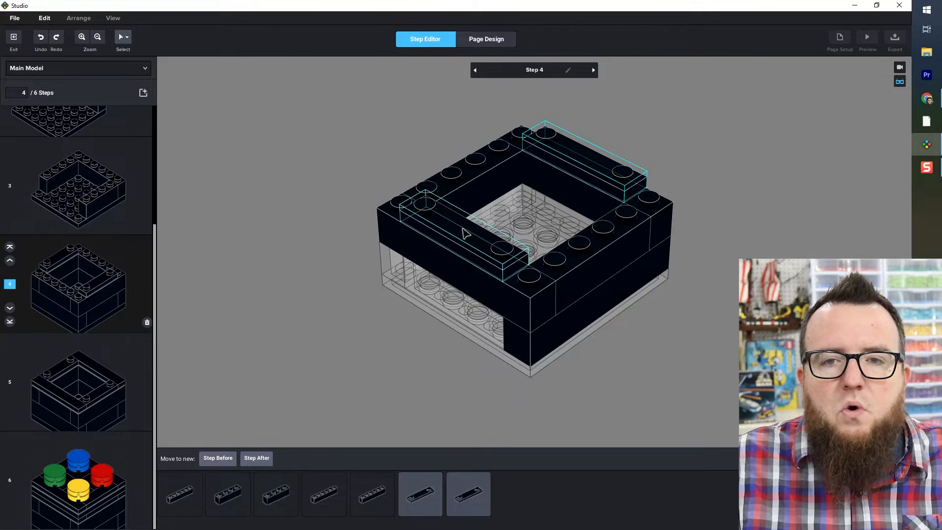
{"action": "left_click", "coordinate": [253, 458]}
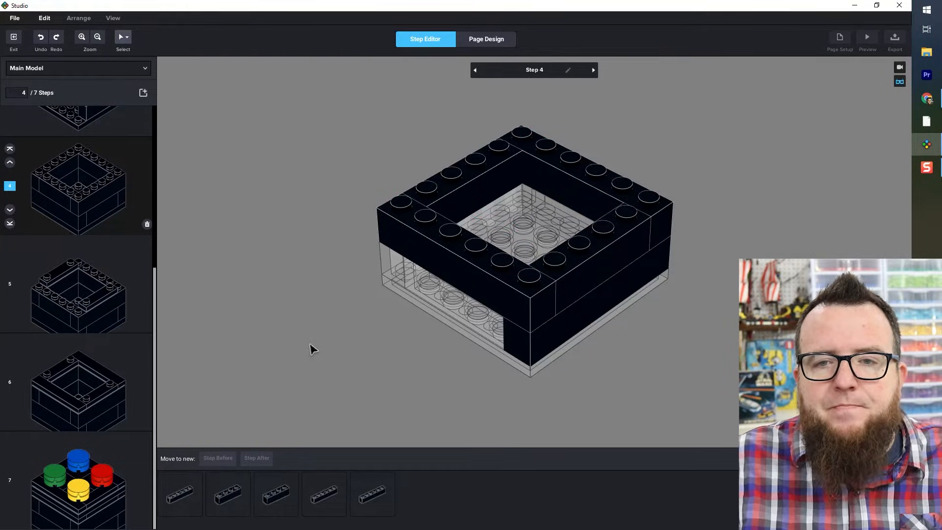
- Move the two second-layer 1 x 6 bricks and the two second-layer 1 x 4 bricks from Step 4 into separate new steps after it
{"action": "left_click", "coordinate": [454, 254]}
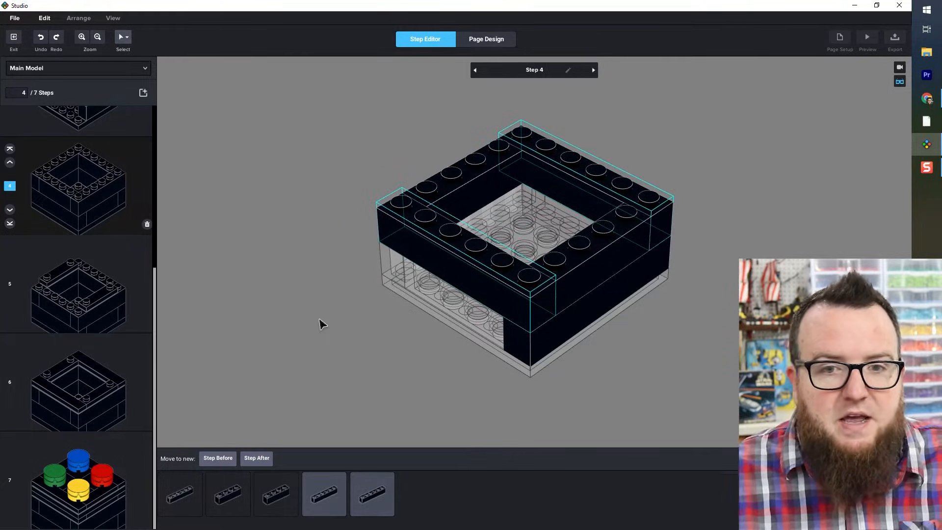
{"action": "left_click", "coordinate": [257, 459]}
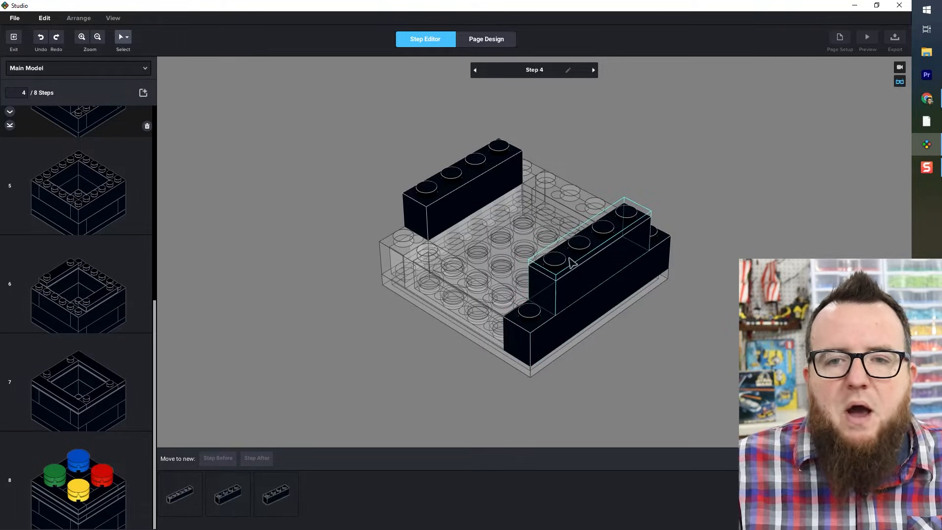
{"action": "left_click", "coordinate": [607, 248]}
{"action": "left_click", "coordinate": [463, 184], "text": "ctrl"}
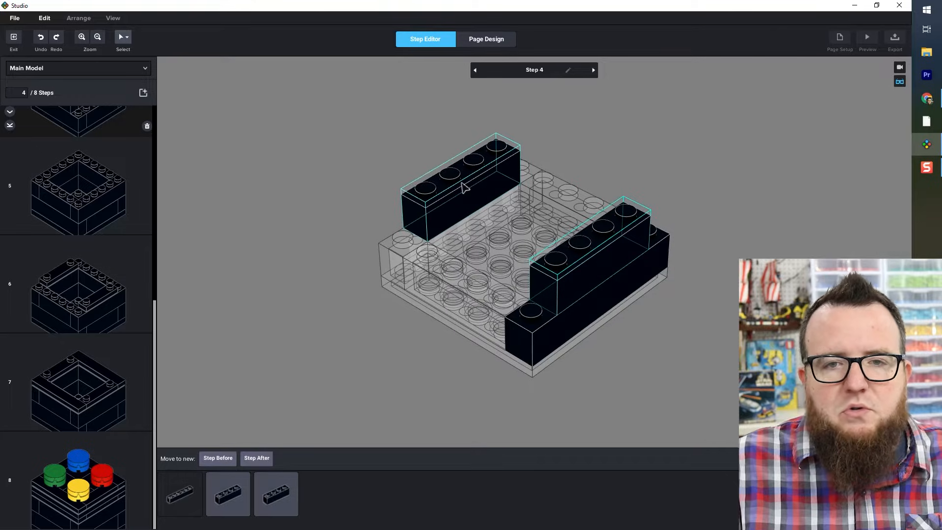
{"action": "left_click", "coordinate": [254, 458]}
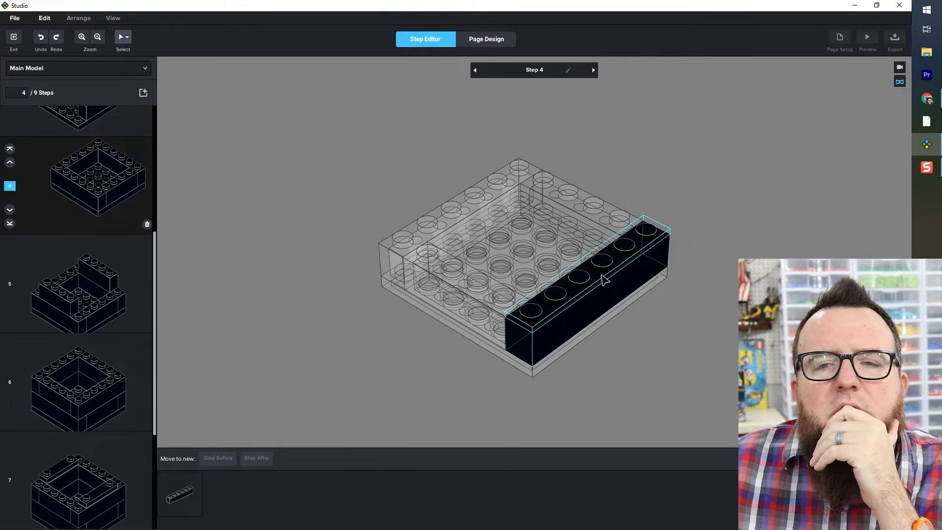
- Move the 1 x 6 brick from Step 2 into Step 4 with the opposite 1 x 6 brick, and delete the empty Step 2
{"action": "scroll", "coordinate": [67, 214], "scroll_direction": "up", "scroll_amount": 5}
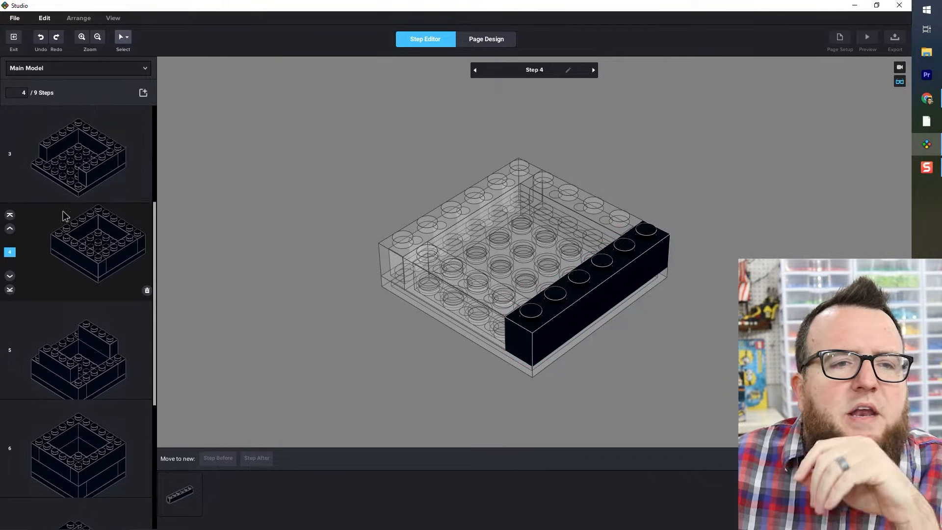
{"action": "scroll", "coordinate": [66, 214], "scroll_direction": "up", "scroll_amount": 2}
{"action": "left_click", "coordinate": [66, 214]}
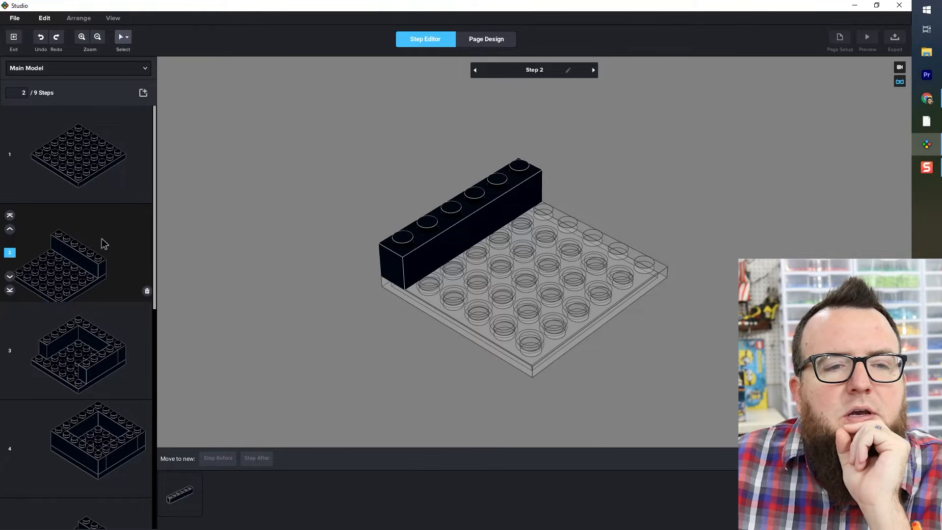
{"action": "scroll", "coordinate": [110, 255], "scroll_direction": "down", "scroll_amount": 6}
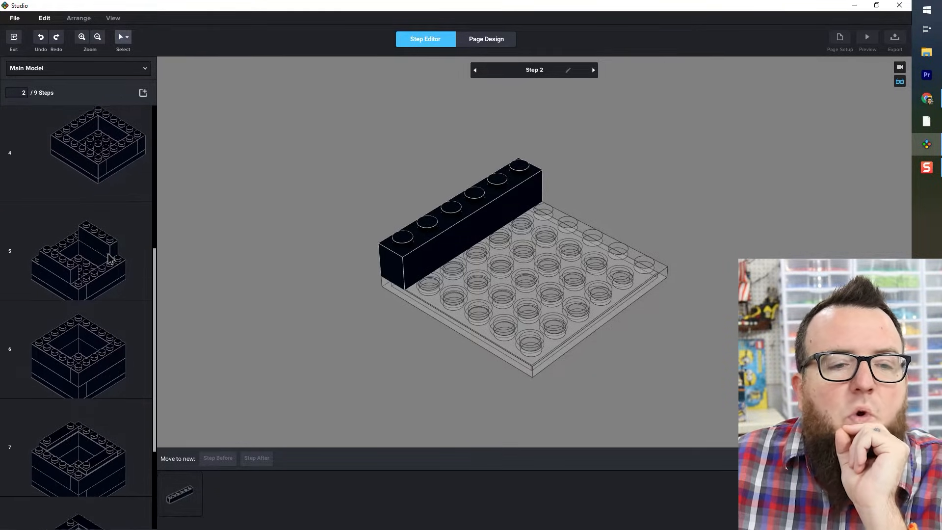
{"action": "scroll", "coordinate": [110, 257], "scroll_direction": "down", "scroll_amount": 1}
{"action": "scroll", "coordinate": [111, 259], "scroll_direction": "up", "scroll_amount": 2}
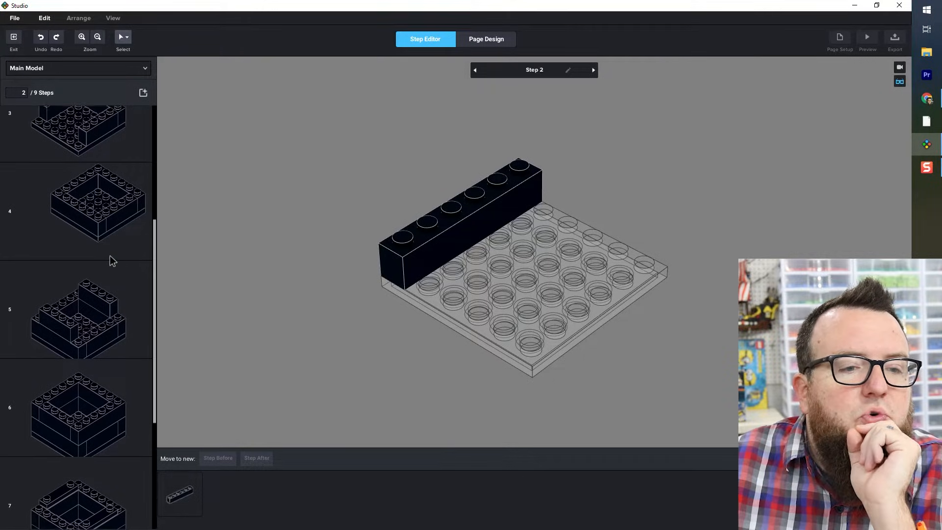
{"action": "scroll", "coordinate": [109, 255], "scroll_direction": "up", "scroll_amount": 1}
{"action": "scroll", "coordinate": [110, 255], "scroll_direction": "up", "scroll_amount": 3}
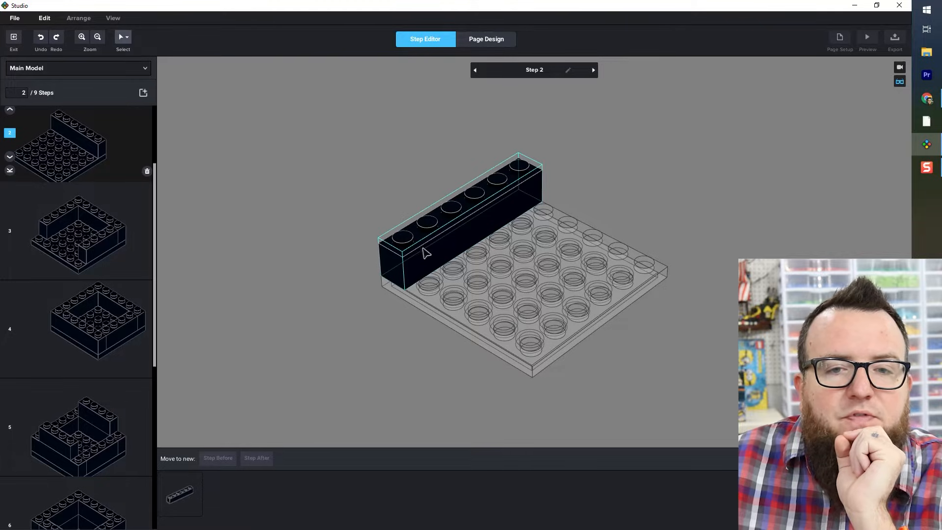
{"action": "left_click_drag", "start_coordinate": [465, 222], "coordinate": [67, 317]}
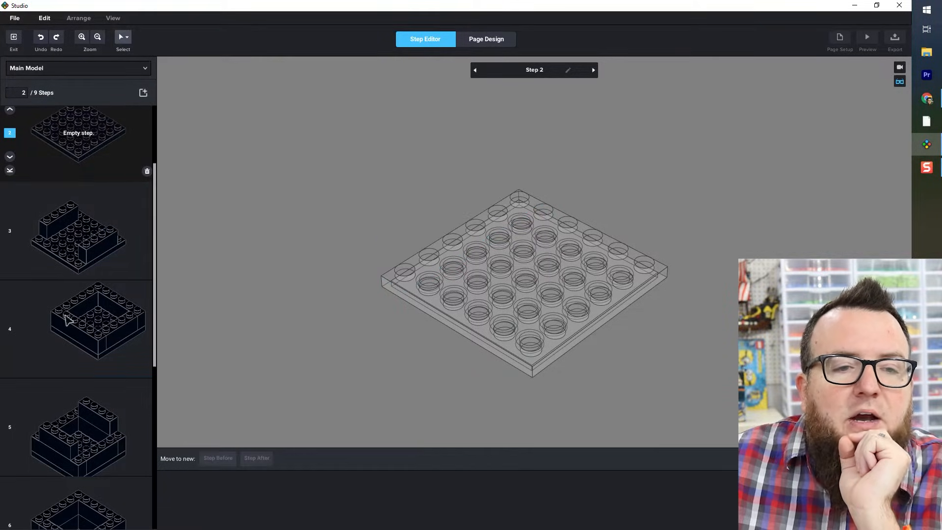
{"action": "scroll", "coordinate": [94, 304], "scroll_direction": "up", "scroll_amount": 3}
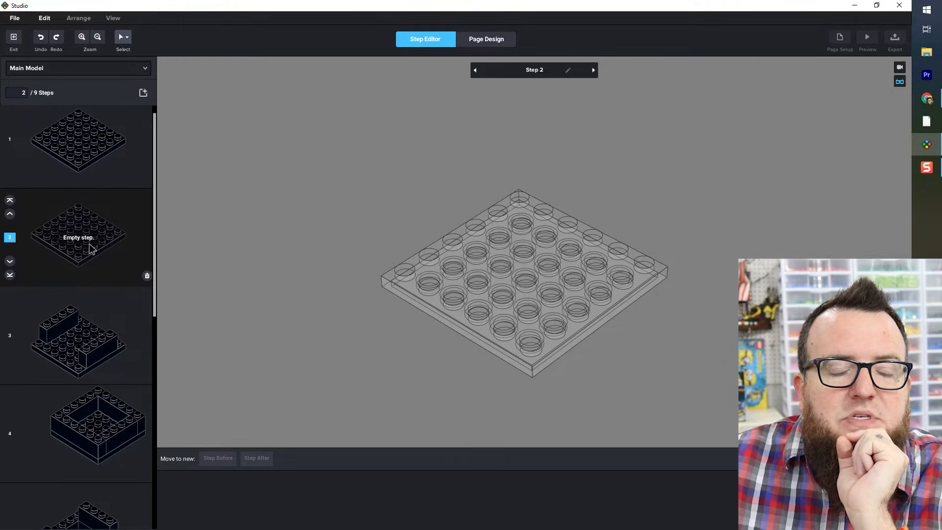
{"action": "left_click", "coordinate": [147, 276]}
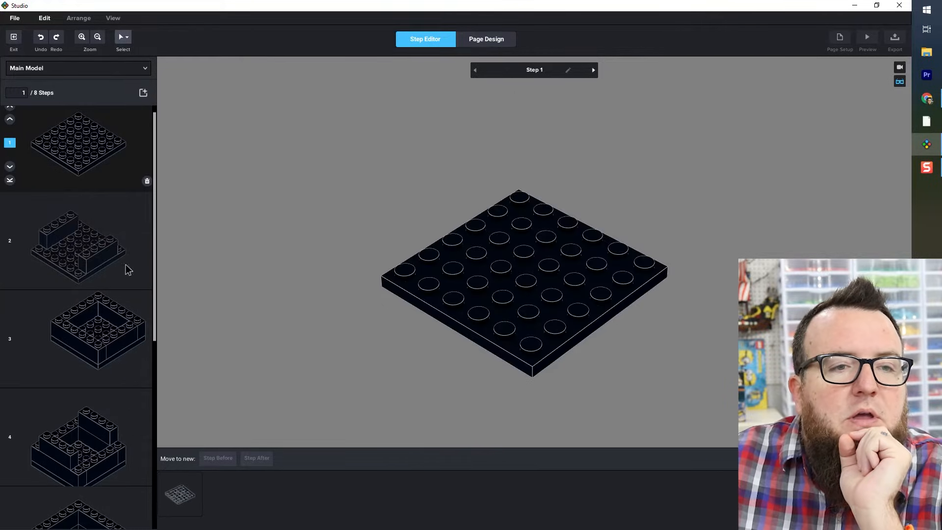
- Review the parts added in Steps 3 to 6 and return to Step 1 to check the building order
{"action": "left_click", "coordinate": [98, 334]}
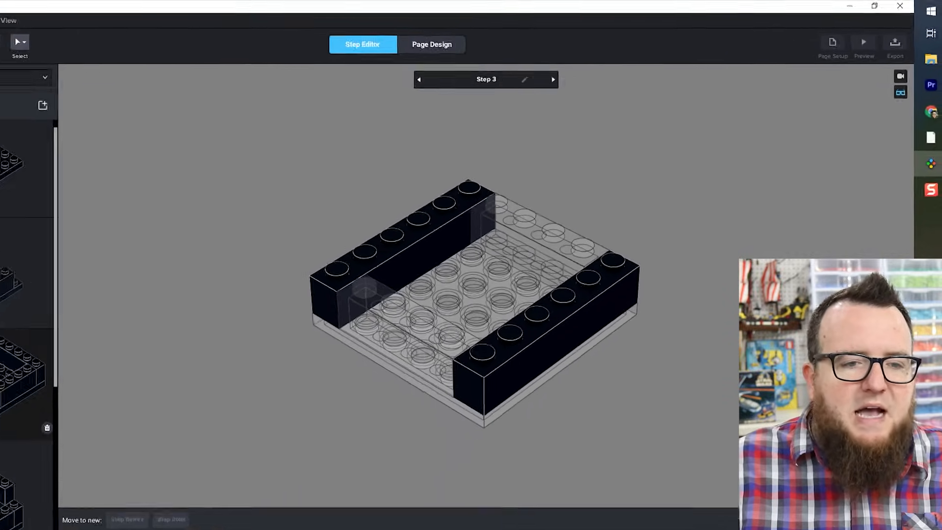
{"action": "left_click", "coordinate": [87, 432]}
{"action": "scroll", "coordinate": [86, 432], "scroll_direction": "down", "scroll_amount": 3}
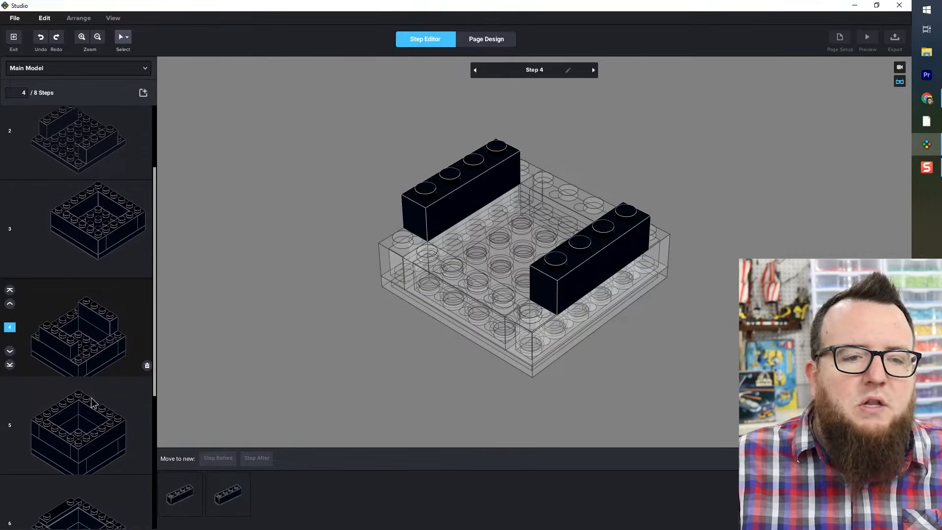
{"action": "left_click", "coordinate": [69, 364]}
{"action": "left_click", "coordinate": [100, 315]}
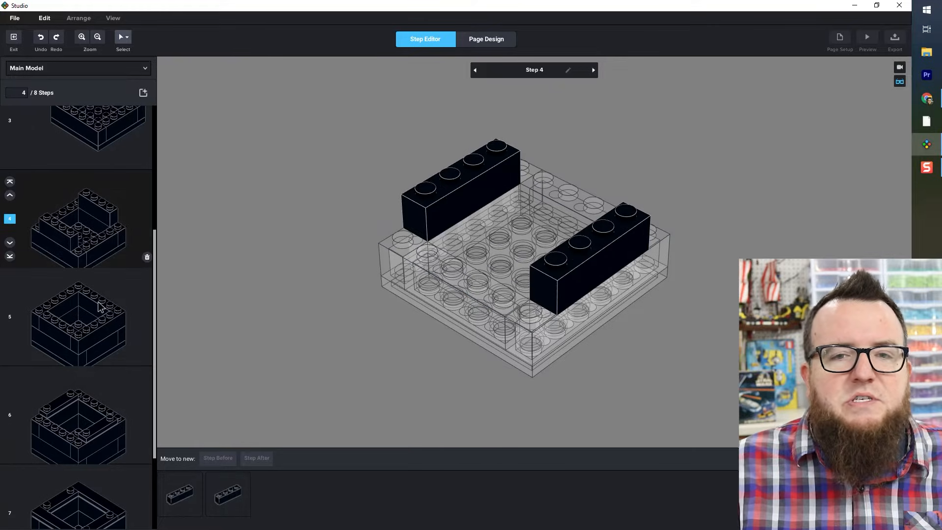
{"action": "left_click", "coordinate": [100, 308]}
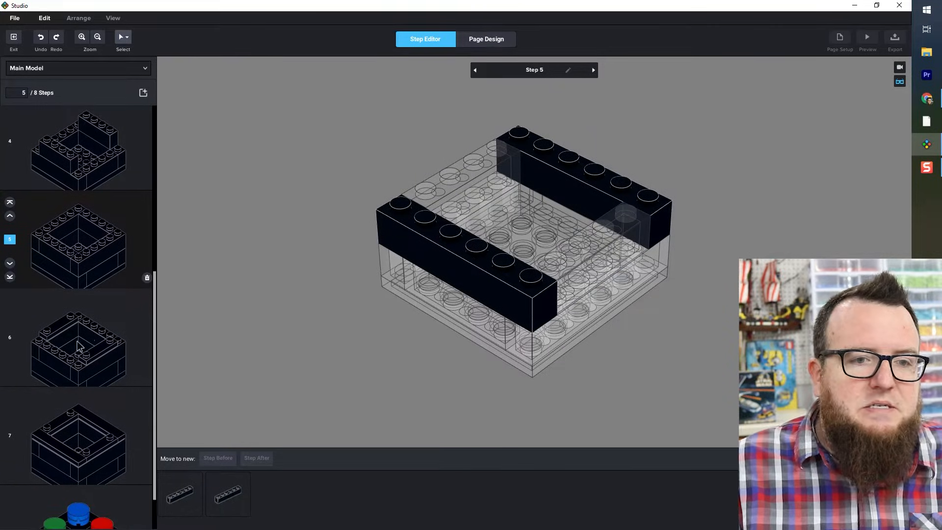
{"action": "left_click", "coordinate": [89, 338]}
{"action": "scroll", "coordinate": [99, 324], "scroll_direction": "up", "scroll_amount": 2}
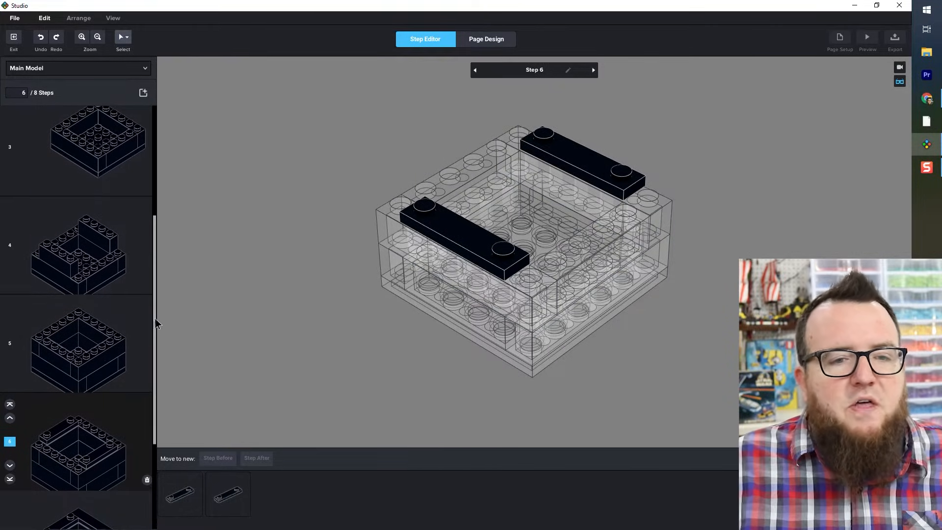
{"action": "left_click_drag", "start_coordinate": [154, 317], "coordinate": [150, 229]}
{"action": "scroll", "coordinate": [124, 172], "scroll_direction": "up", "scroll_amount": 1}
{"action": "left_click", "coordinate": [124, 172]}
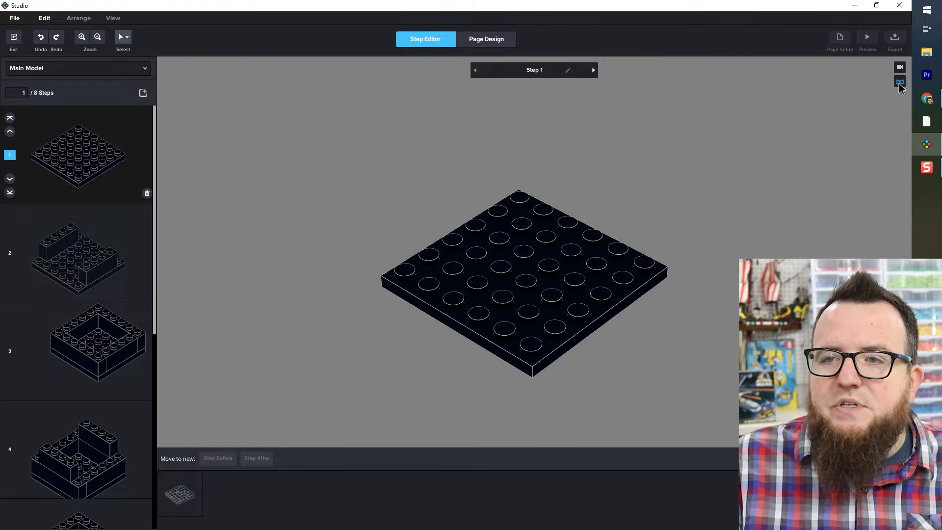
- Show earlier parts solid with new parts outlined in red, and review the main model's steps in that display
{"action": "left_click", "coordinate": [899, 83]}
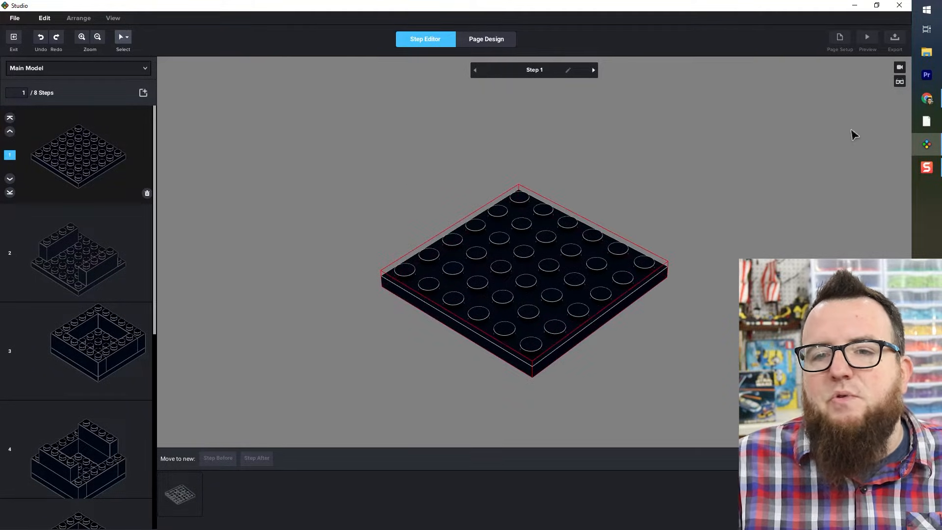
{"action": "left_click", "coordinate": [106, 225]}
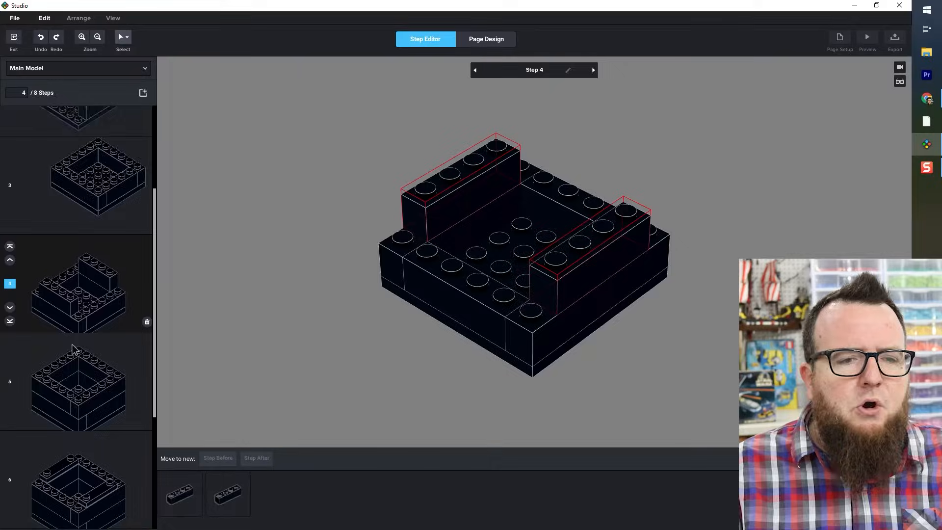
{"action": "scroll", "coordinate": [78, 346], "scroll_direction": "down", "scroll_amount": 3}
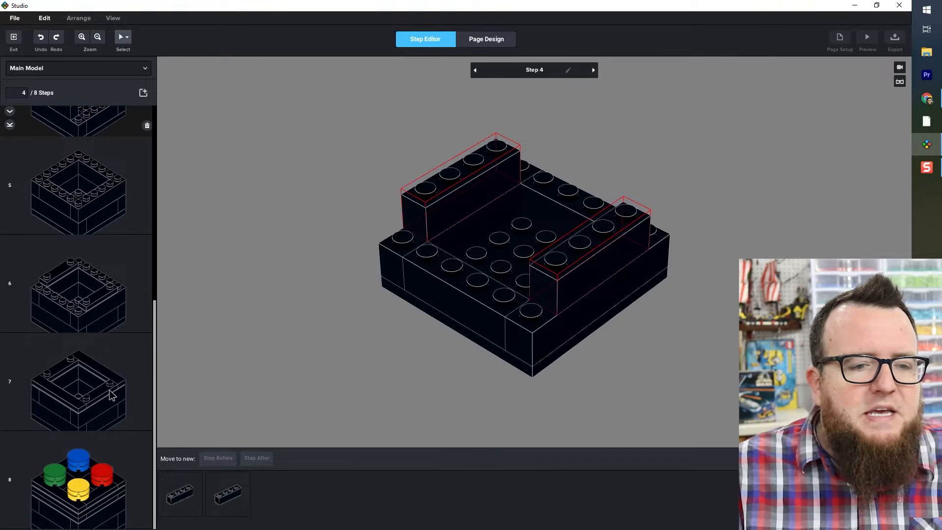
- Open the Lid submodel's own steps from Step 8 of the main model
{"action": "left_click", "coordinate": [107, 450]}
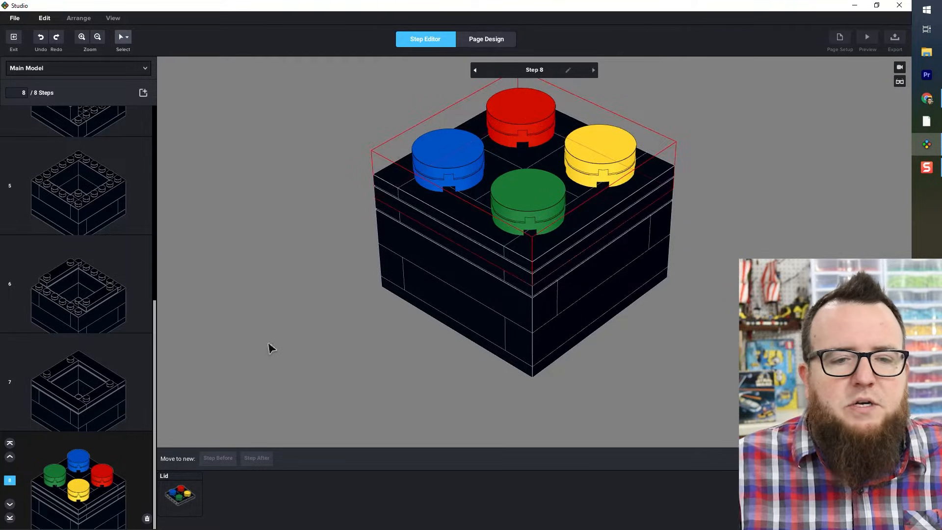
{"action": "left_click", "coordinate": [187, 493]}
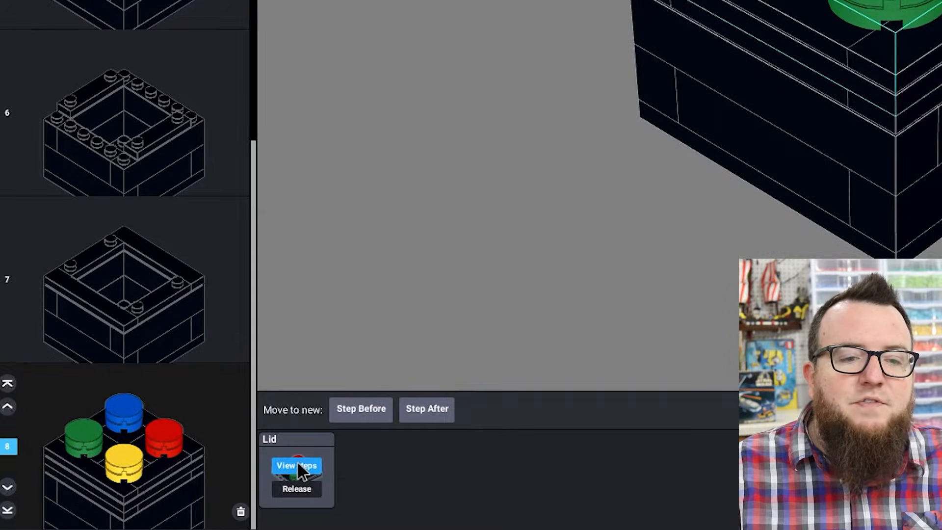
{"action": "left_click", "coordinate": [296, 464]}
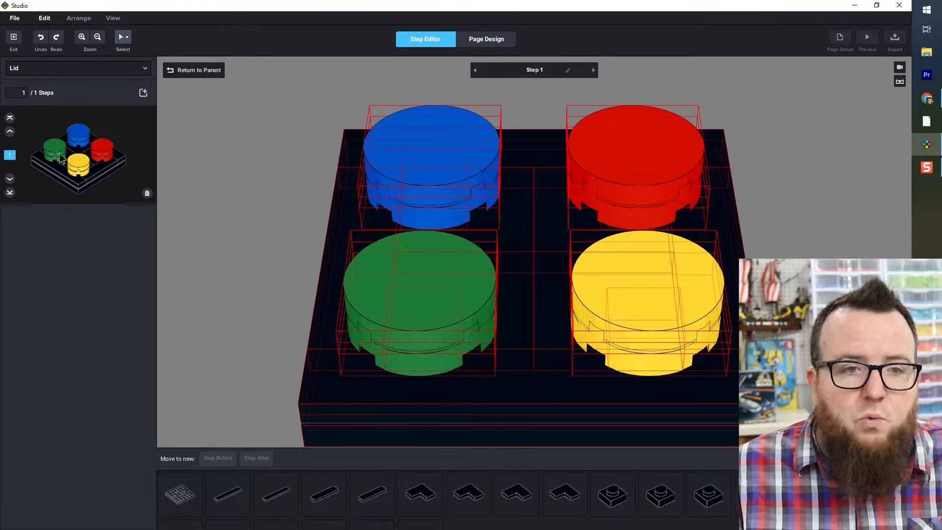
- Turn off the red-outline display and move the four coloured round tiles on top of the Lid into a new step after Step 1
{"action": "scroll", "coordinate": [302, 196], "scroll_direction": "down", "scroll_amount": 4}
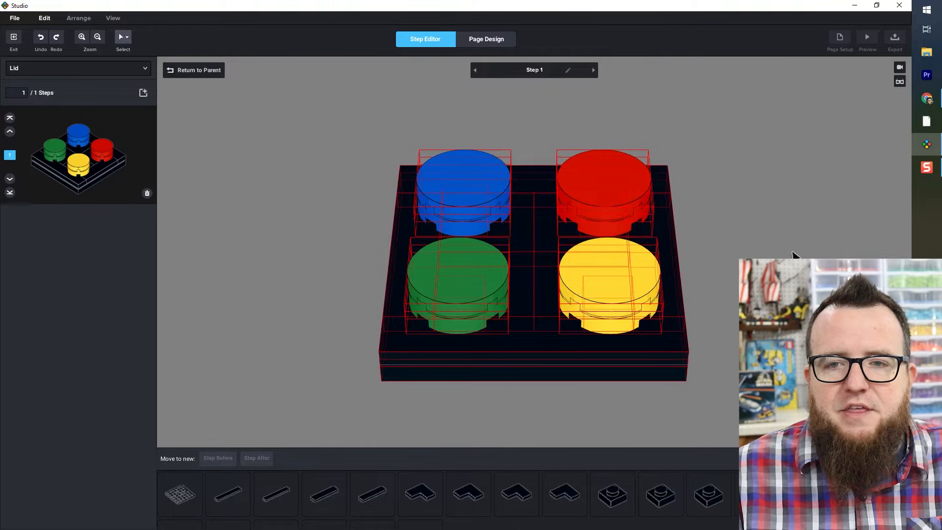
{"action": "right_click_drag", "start_coordinate": [765, 314], "coordinate": [784, 328]}
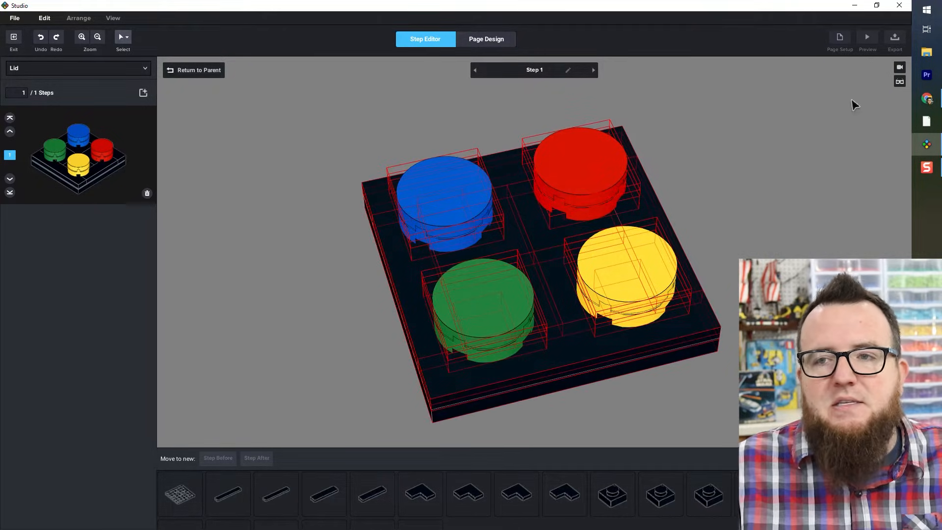
{"action": "left_click", "coordinate": [899, 84]}
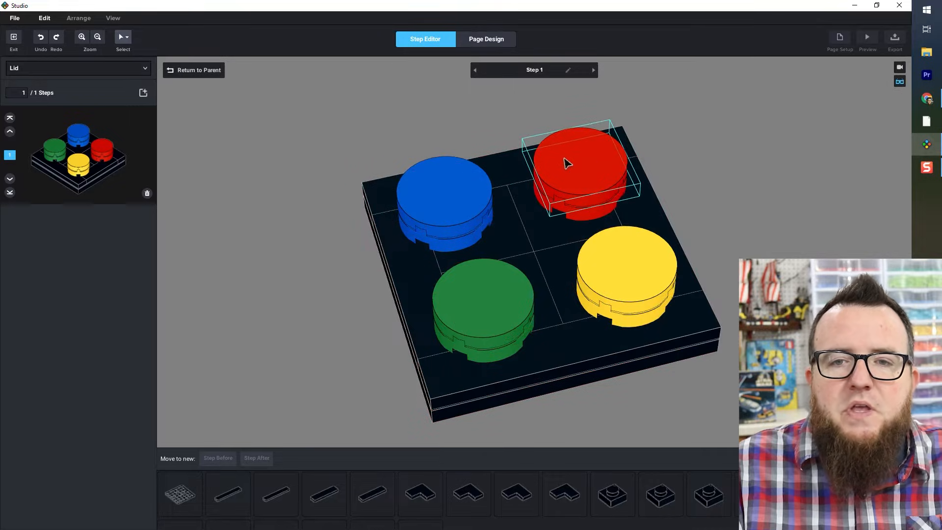
{"action": "left_click", "coordinate": [563, 160]}
{"action": "left_click", "coordinate": [504, 294], "text": "ctrl"}
{"action": "left_click", "coordinate": [454, 219], "text": "ctrl"}
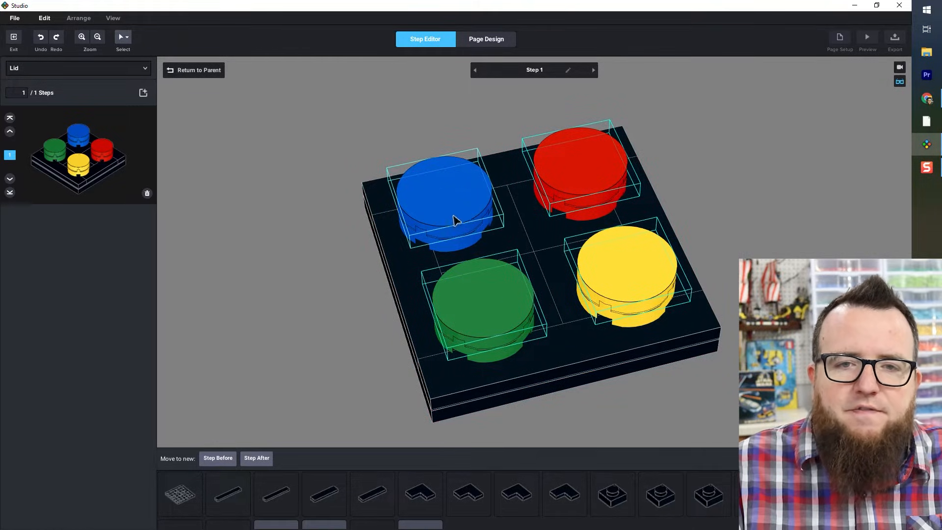
{"action": "left_click", "coordinate": [256, 459]}
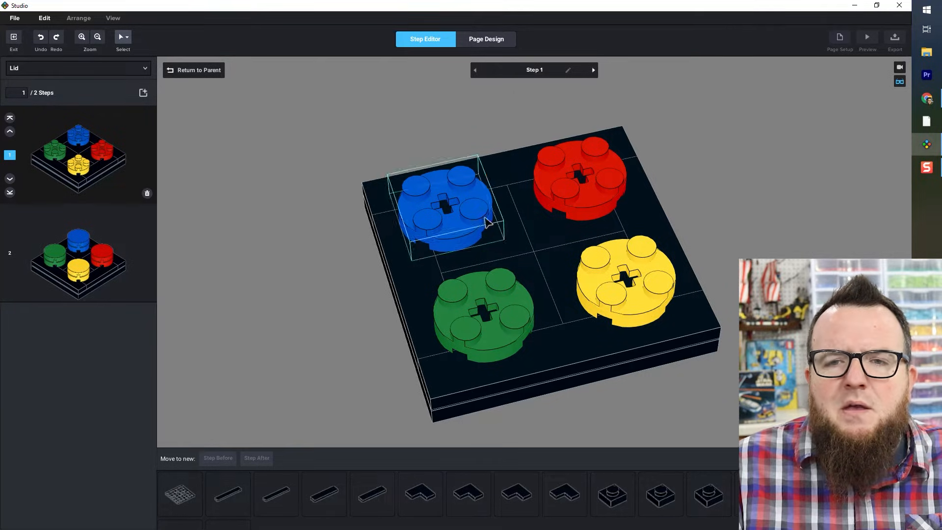
- Move the blue, red, green and yellow round bricks from the Lid's Step 1 into a new step after it
{"action": "left_click", "coordinate": [608, 184]}
{"action": "left_click", "coordinate": [646, 258], "text": "ctrl"}
{"action": "left_click", "coordinate": [510, 295], "text": "ctrl"}
{"action": "left_click", "coordinate": [468, 219], "text": "ctrl"}
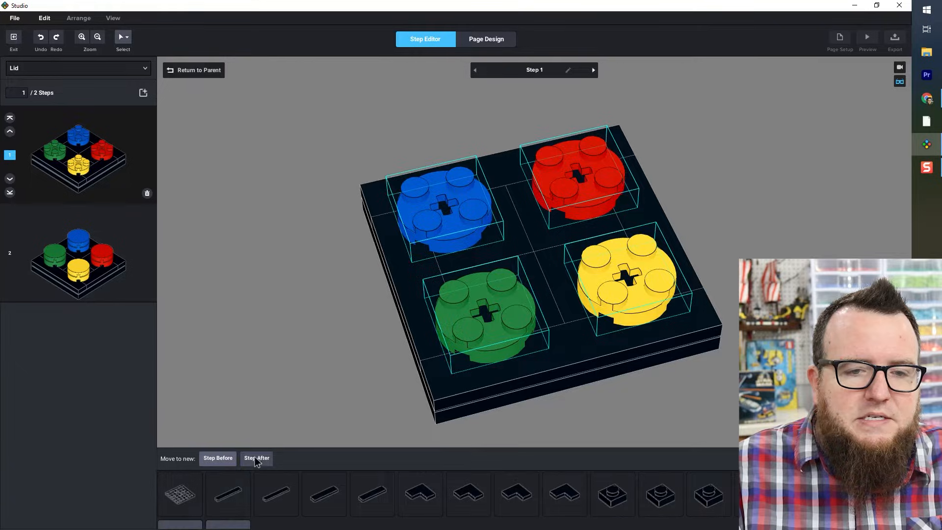
{"action": "left_click", "coordinate": [256, 458]}
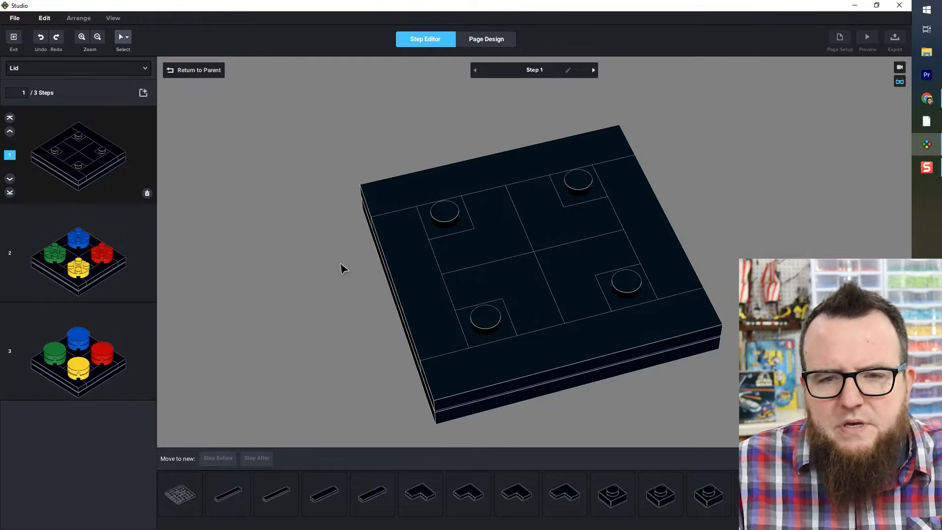
- Move the two long tiles along opposite edges of the Lid from Step 1 into a new step after it
{"action": "left_click", "coordinate": [482, 180]}
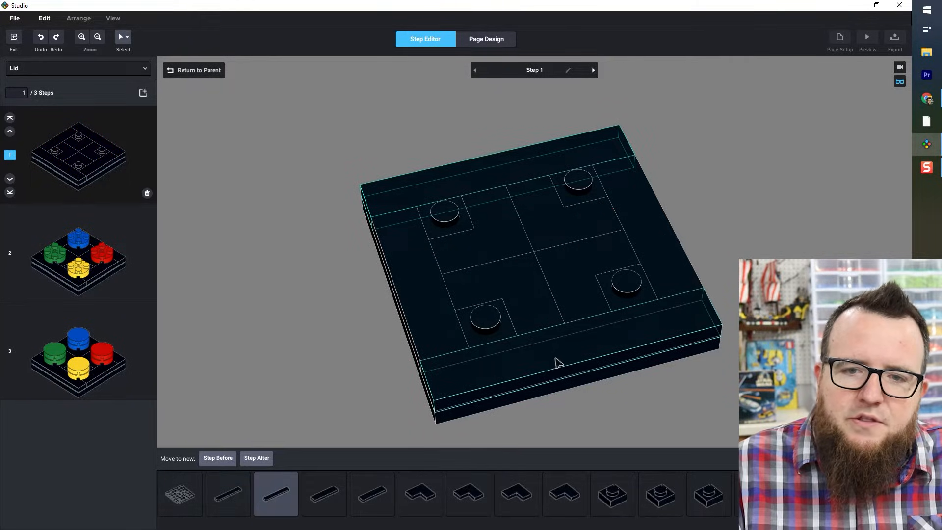
{"action": "left_click", "coordinate": [558, 357], "text": "ctrl"}
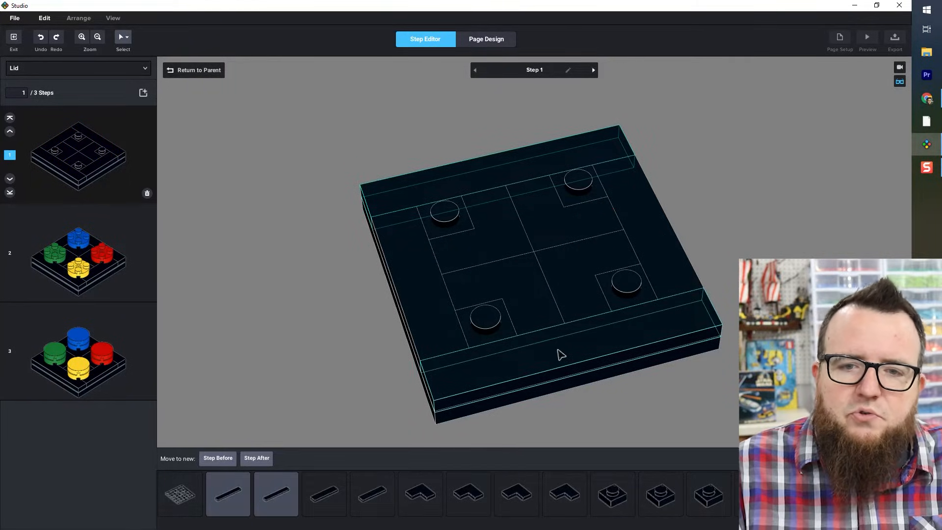
{"action": "left_click", "coordinate": [255, 457]}
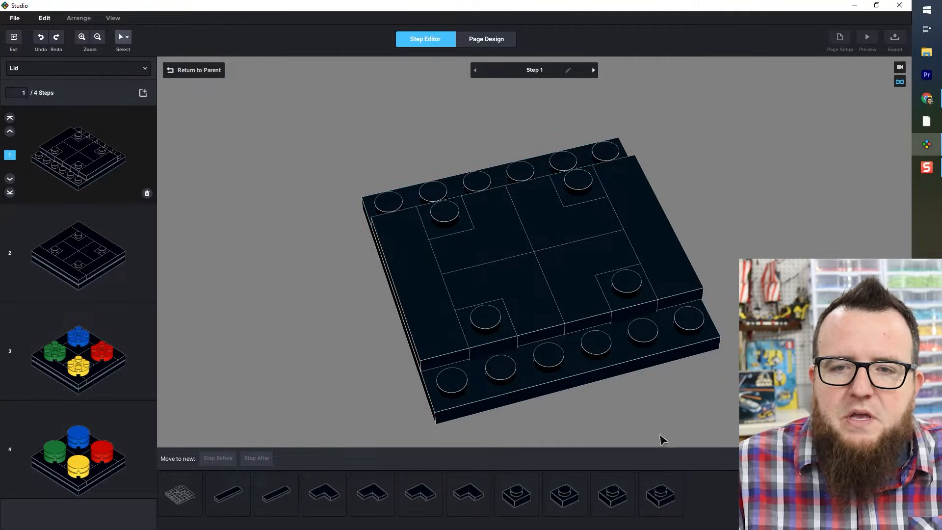
- Move one of the two remaining edge tiles and its two adjacent single-stud plates from Step 1 into a new step after it
{"action": "right_click_drag", "start_coordinate": [713, 393], "coordinate": [690, 393]}
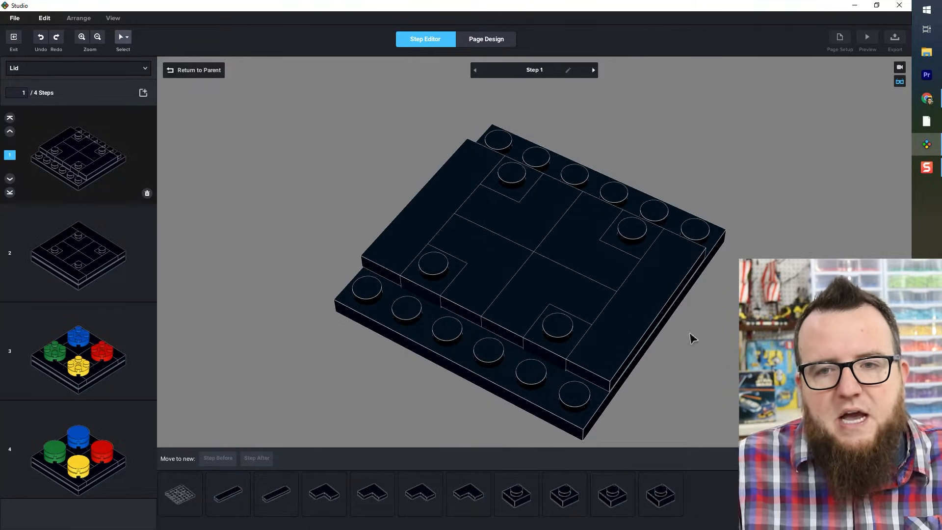
{"action": "left_click", "coordinate": [647, 304]}
{"action": "left_click", "coordinate": [641, 238], "text": "ctrl"}
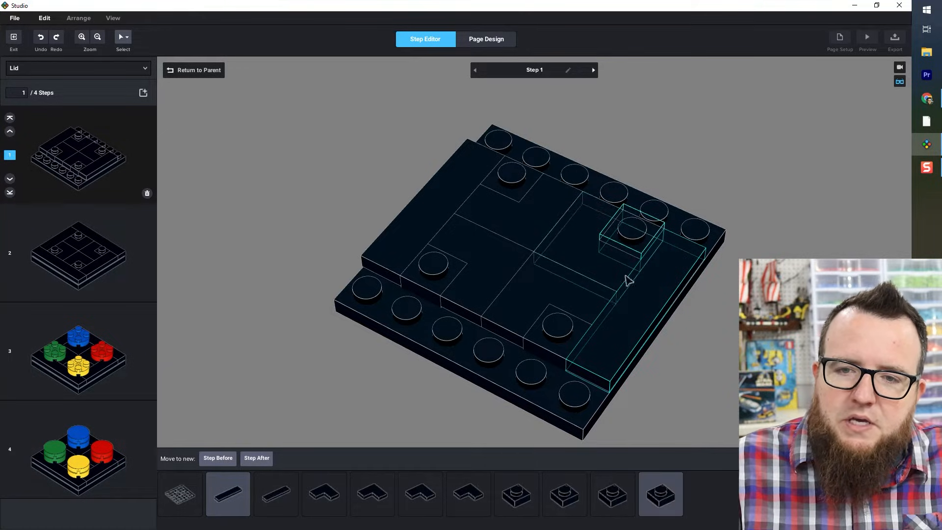
{"action": "left_click", "coordinate": [559, 331], "text": "ctrl"}
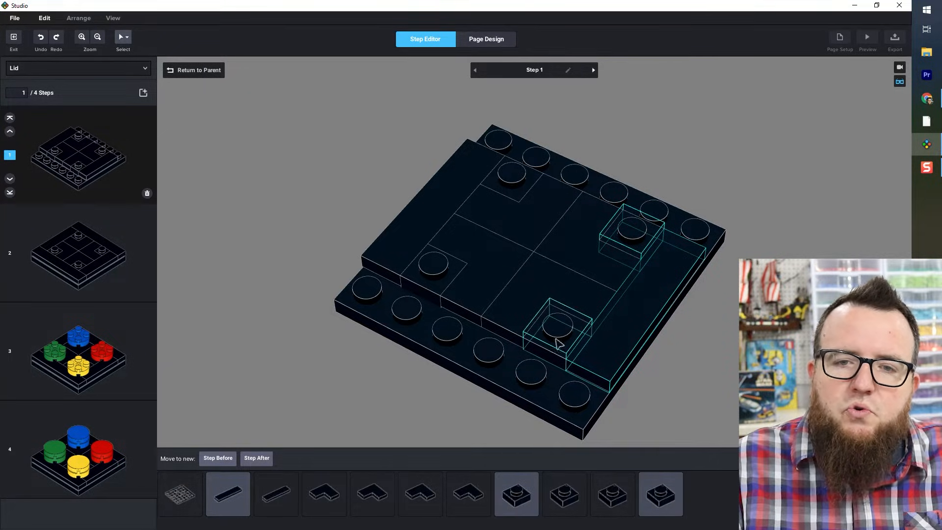
{"action": "left_click", "coordinate": [257, 459]}
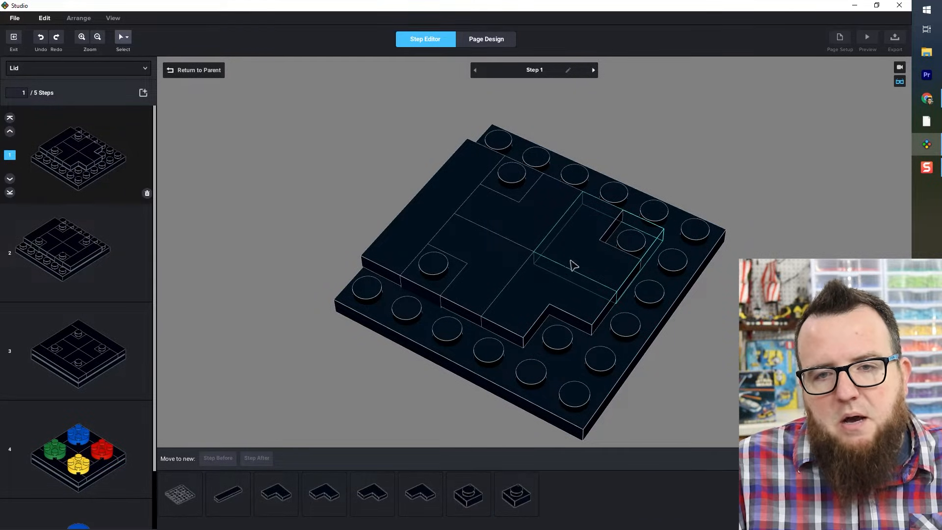
- Move the two L-shaped tiles nearest the cleared edge from Step 1 into a new step after it
{"action": "left_click", "coordinate": [584, 249]}
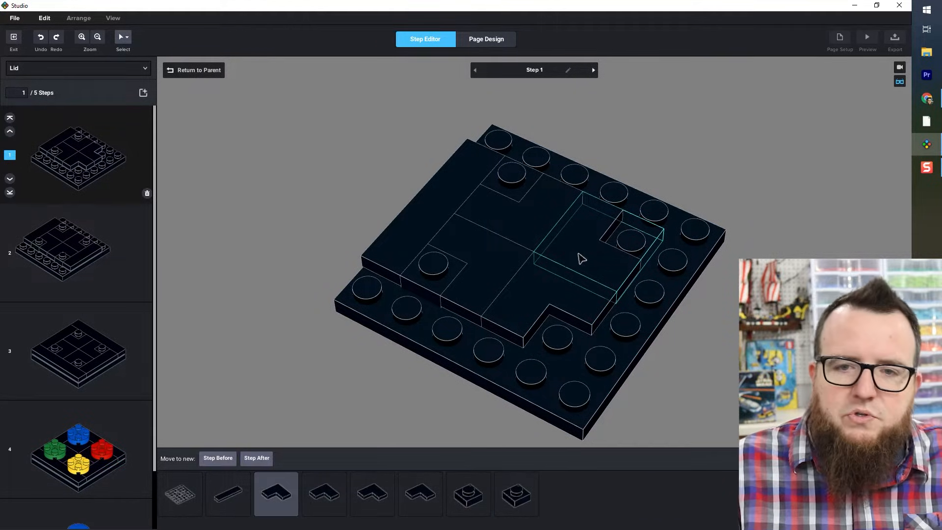
{"action": "left_click", "coordinate": [522, 300], "text": "ctrl"}
{"action": "left_click", "coordinate": [264, 459]}
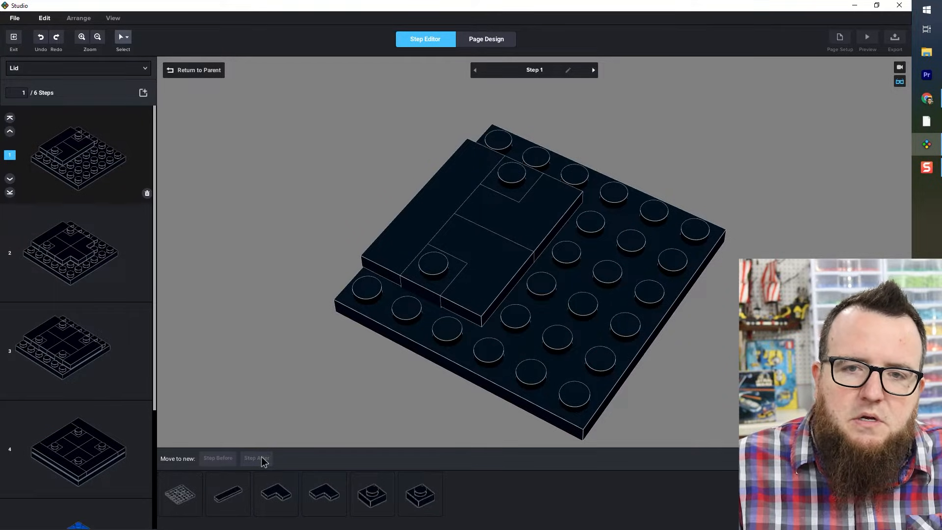
- Try moving the remaining two L-shaped tiles together with the two single-stud plates from Step 1 into a new step after it
{"action": "left_click", "coordinate": [538, 224]}
{"action": "left_click", "coordinate": [499, 269], "text": "ctrl"}
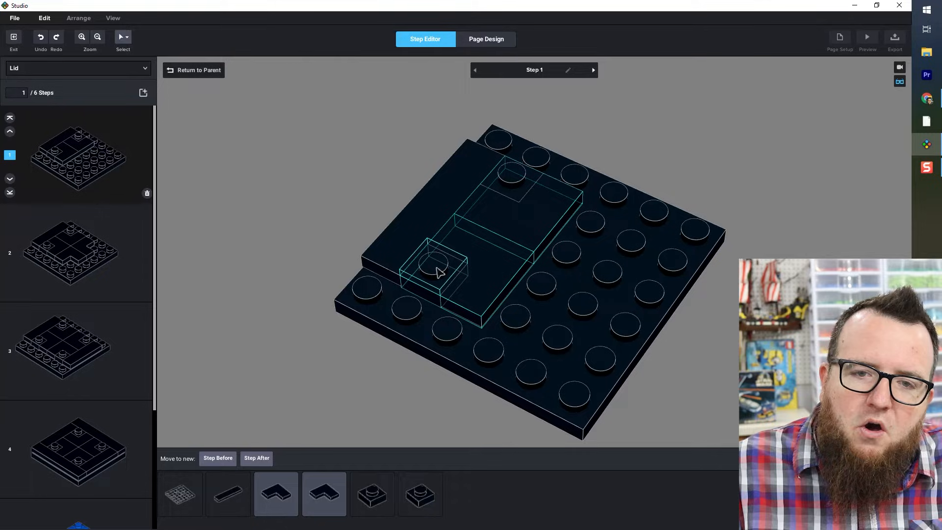
{"action": "left_click", "coordinate": [437, 267], "text": "ctrl"}
{"action": "left_click", "coordinate": [513, 177], "text": "ctrl"}
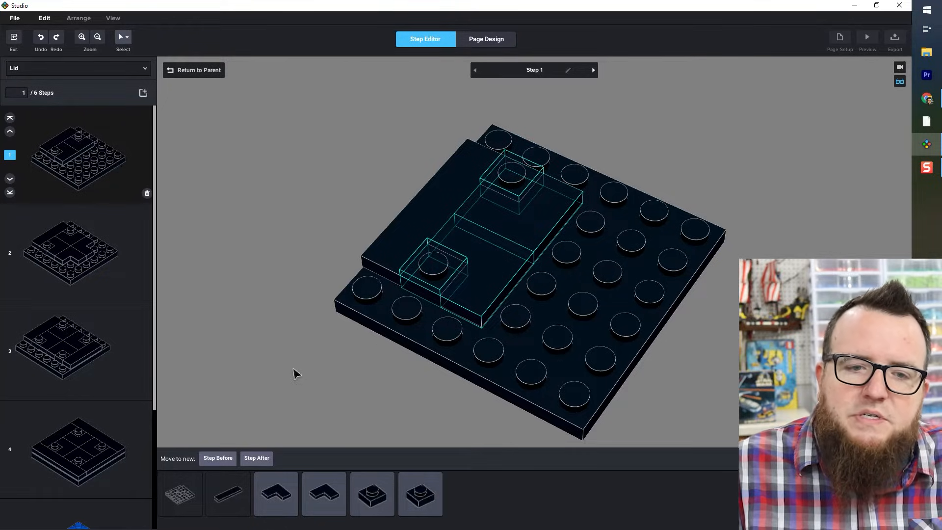
{"action": "left_click", "coordinate": [255, 458]}
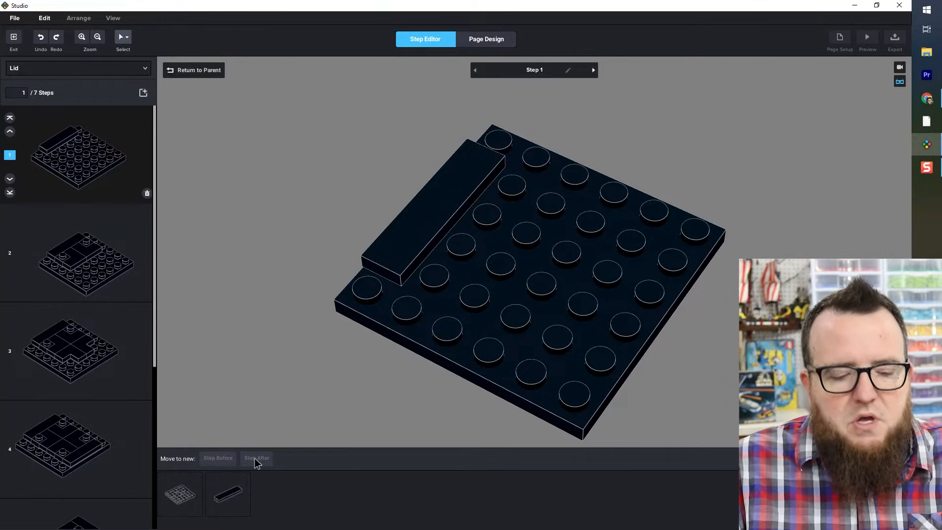
{"action": "key", "text": "ctrl+z"}
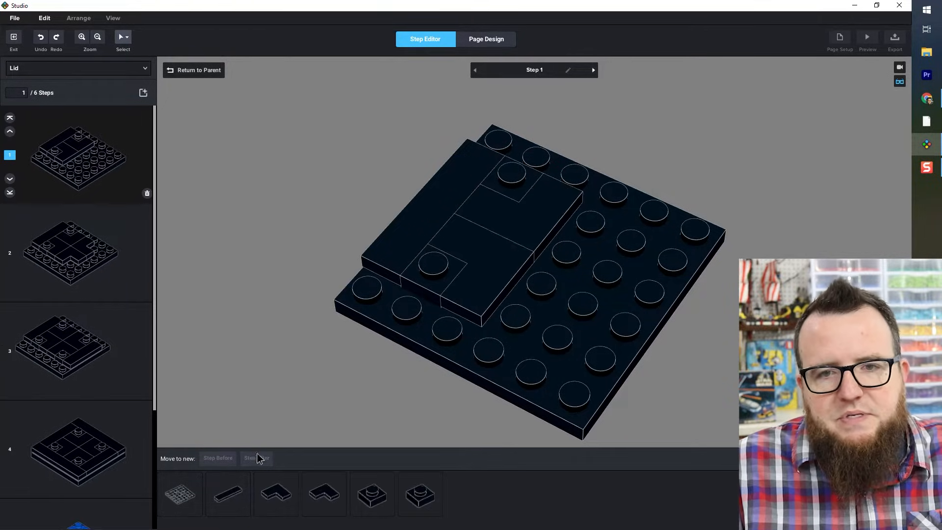
- Move only the remaining two L-shaped tiles from Step 1 into a new step after it
{"action": "left_click", "coordinate": [537, 228]}
{"action": "left_click", "coordinate": [505, 268], "text": "ctrl"}
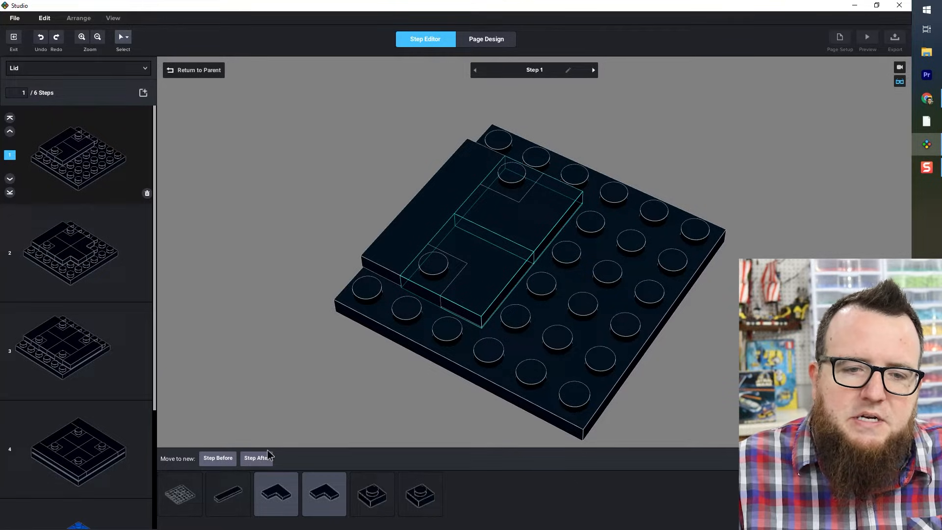
{"action": "left_click", "coordinate": [258, 459]}
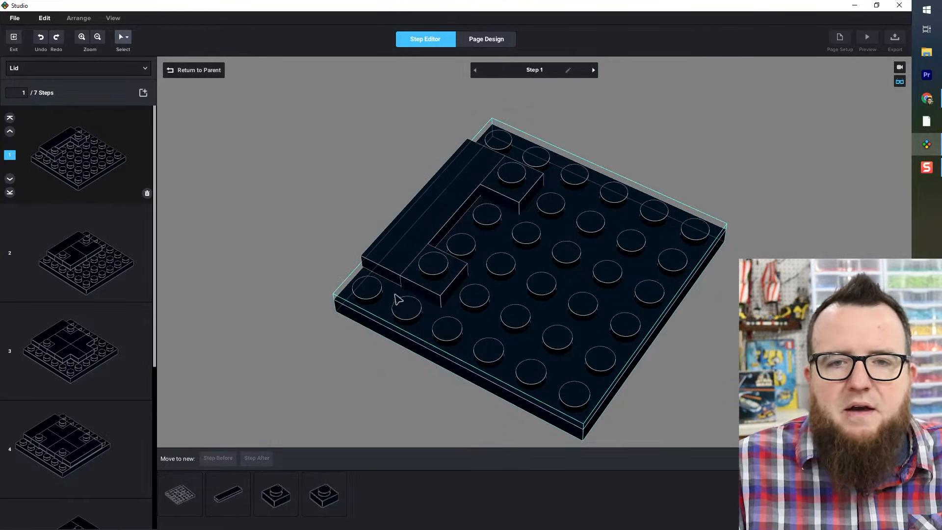
- Move the last edge tile and the two single-stud plates from Step 1 into a new step, leaving only the base plate
{"action": "left_click", "coordinate": [434, 269]}
{"action": "left_click", "coordinate": [441, 223], "text": "ctrl"}
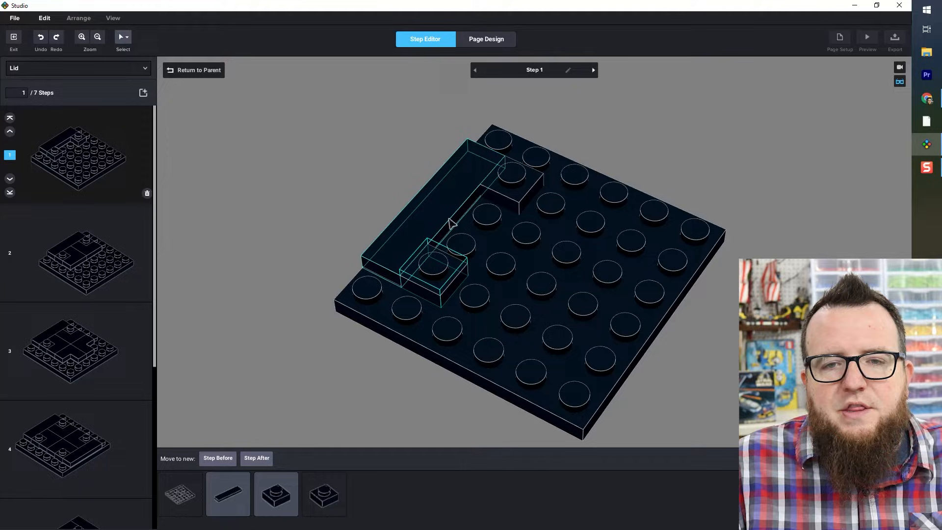
{"action": "left_click", "coordinate": [505, 180], "text": "ctrl"}
{"action": "left_click", "coordinate": [257, 458]}
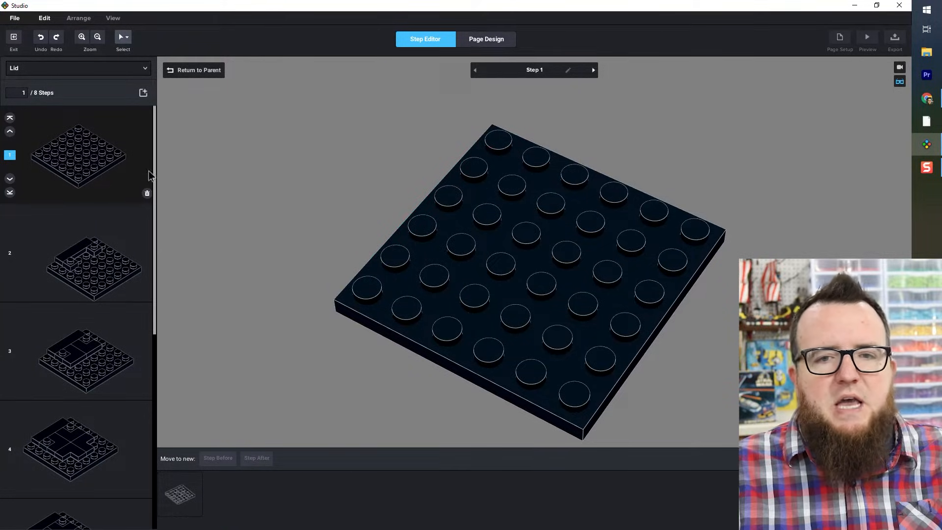
- Review the Lid submodel's Steps 1 to 8 in order, checking which parts each step adds
{"action": "left_click", "coordinate": [113, 231]}
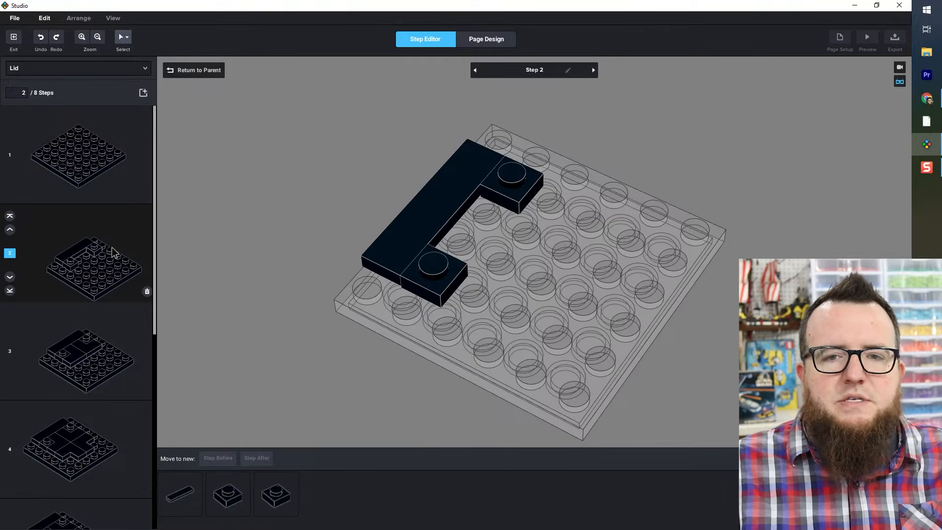
{"action": "left_click", "coordinate": [81, 168]}
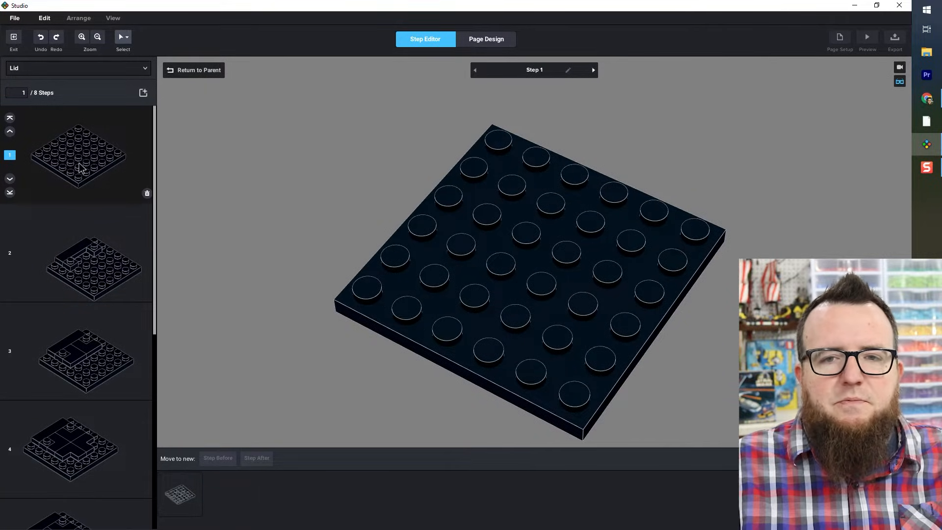
{"action": "left_click", "coordinate": [104, 240]}
{"action": "scroll", "coordinate": [105, 242], "scroll_direction": "down", "scroll_amount": 1}
{"action": "left_click", "coordinate": [110, 305]}
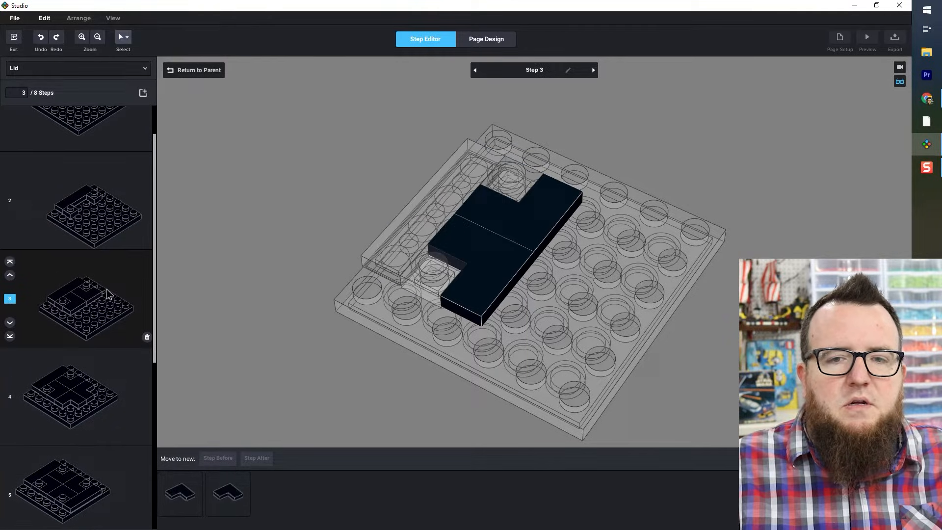
{"action": "scroll", "coordinate": [107, 305], "scroll_direction": "down", "scroll_amount": 1}
{"action": "left_click", "coordinate": [108, 328]}
{"action": "scroll", "coordinate": [108, 330], "scroll_direction": "down", "scroll_amount": 1}
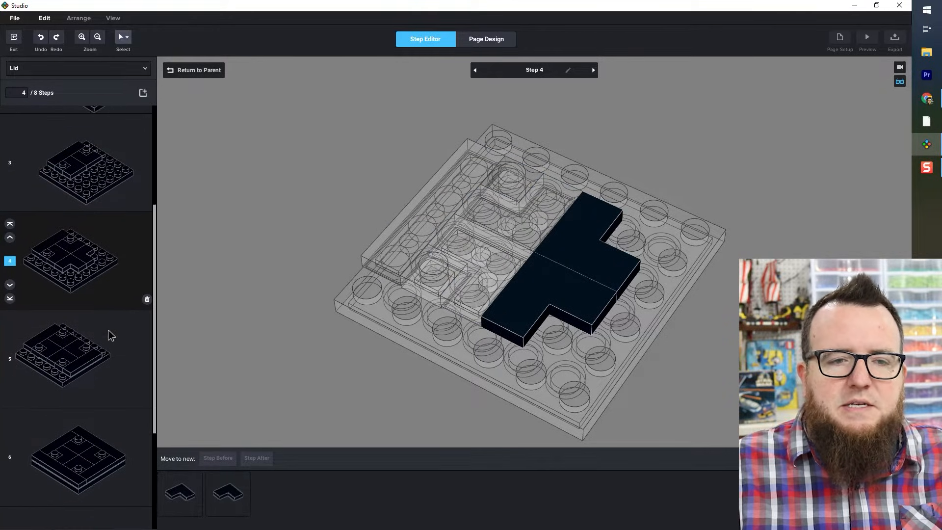
{"action": "left_click", "coordinate": [106, 330]}
{"action": "scroll", "coordinate": [104, 335], "scroll_direction": "down", "scroll_amount": 1}
{"action": "scroll", "coordinate": [104, 335], "scroll_direction": "down", "scroll_amount": 1}
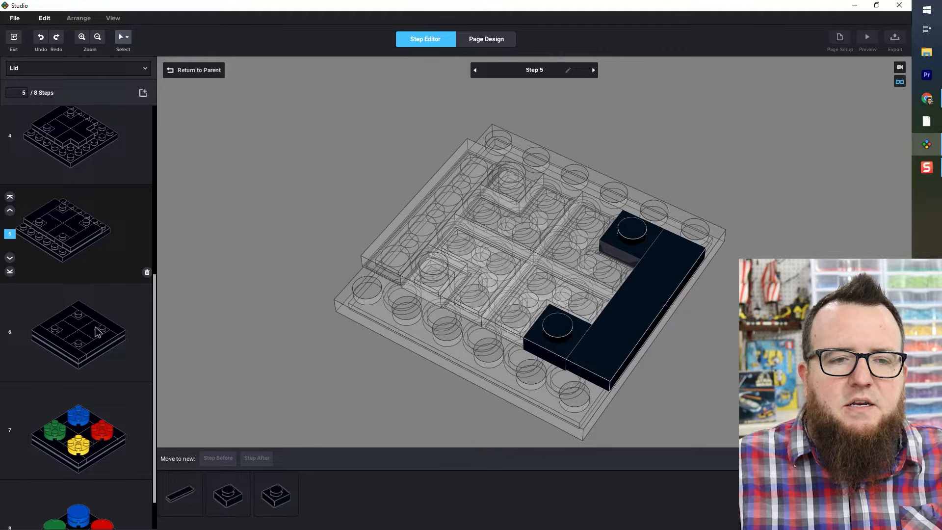
{"action": "left_click", "coordinate": [101, 325]}
{"action": "scroll", "coordinate": [101, 325], "scroll_direction": "down", "scroll_amount": 1}
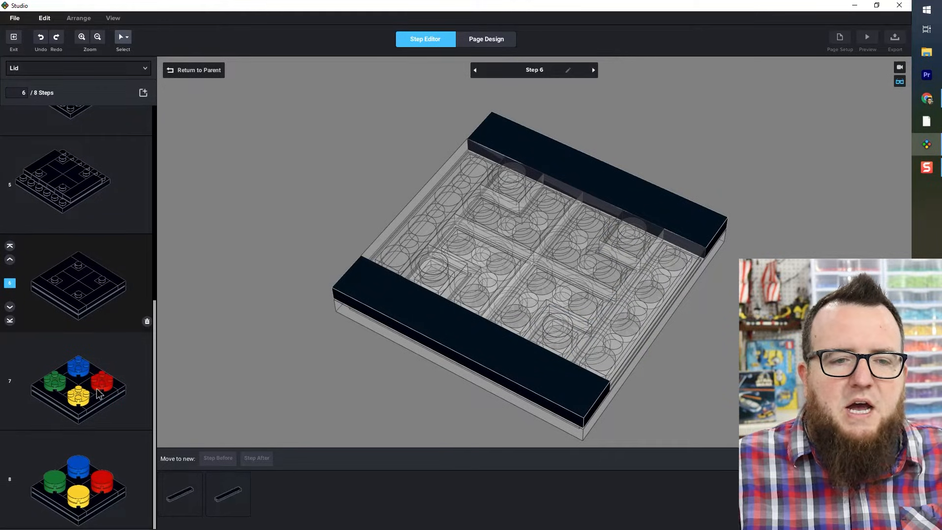
{"action": "left_click", "coordinate": [95, 390]}
{"action": "left_click", "coordinate": [92, 470]}
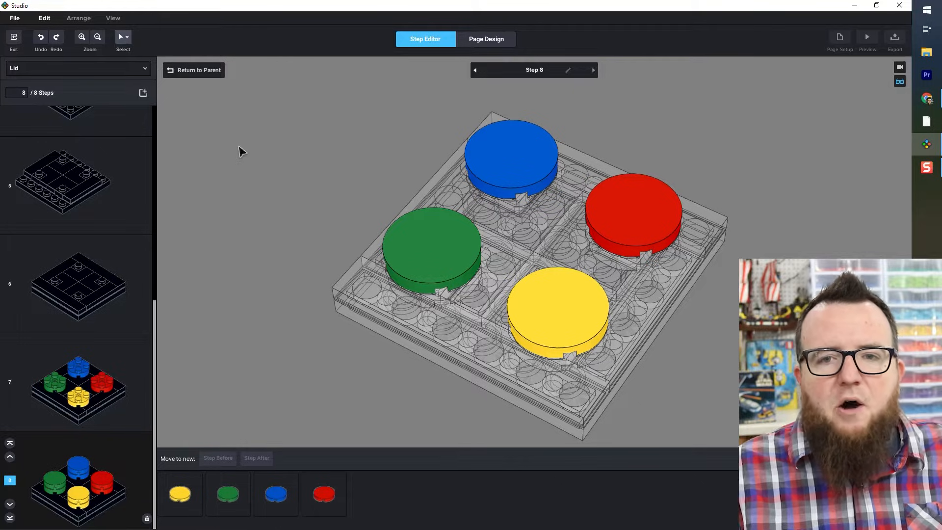
- Return from the Lid submodel to the main model and open the page design of the instructions
{"action": "left_click", "coordinate": [196, 71]}
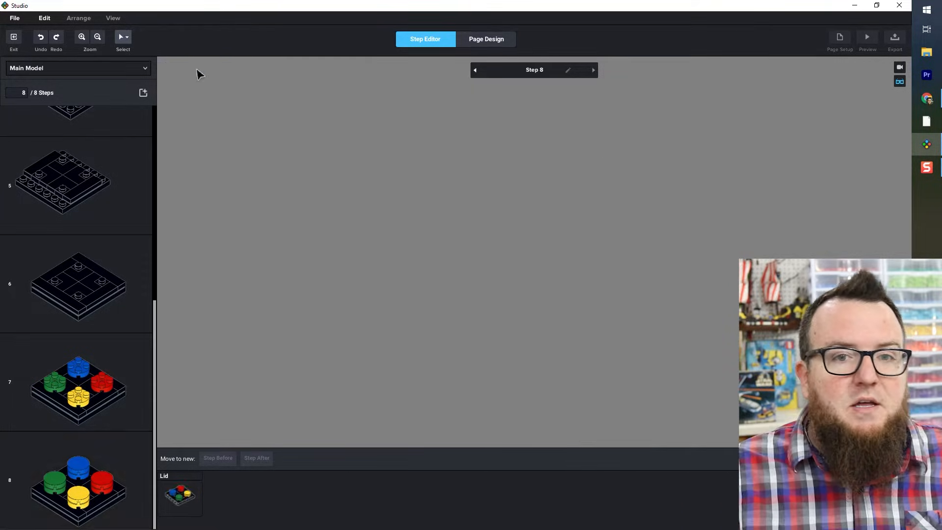
{"action": "scroll", "coordinate": [88, 401], "scroll_direction": "down", "scroll_amount": 2}
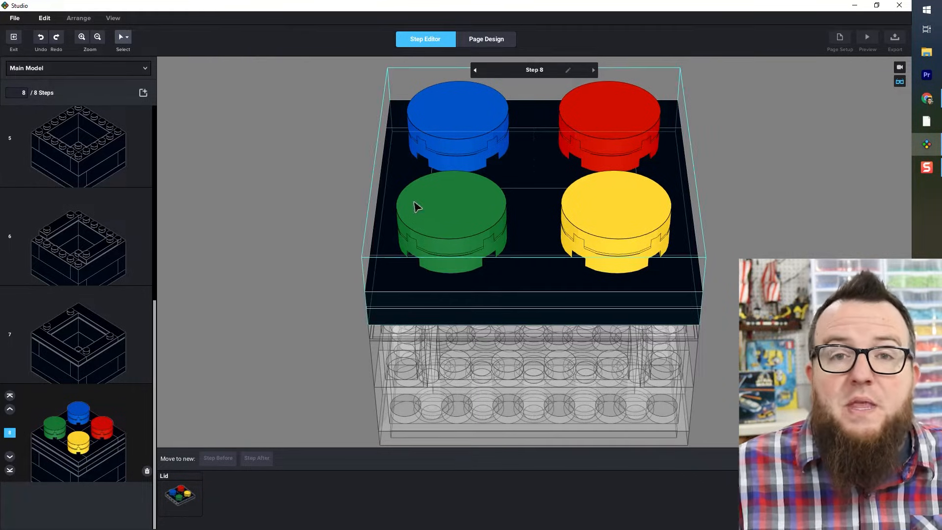
{"action": "left_click", "coordinate": [493, 44]}
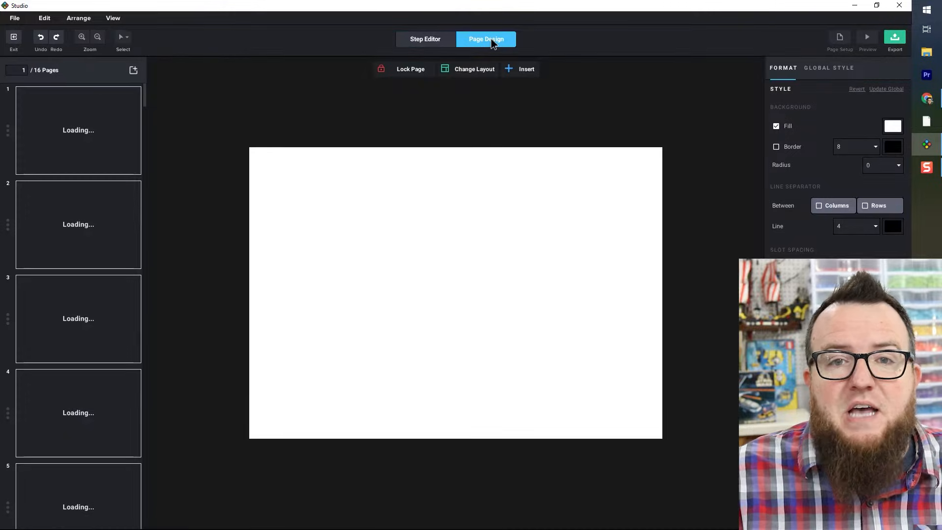
{"action": "scroll", "coordinate": [113, 210], "scroll_direction": "down", "scroll_amount": 5}
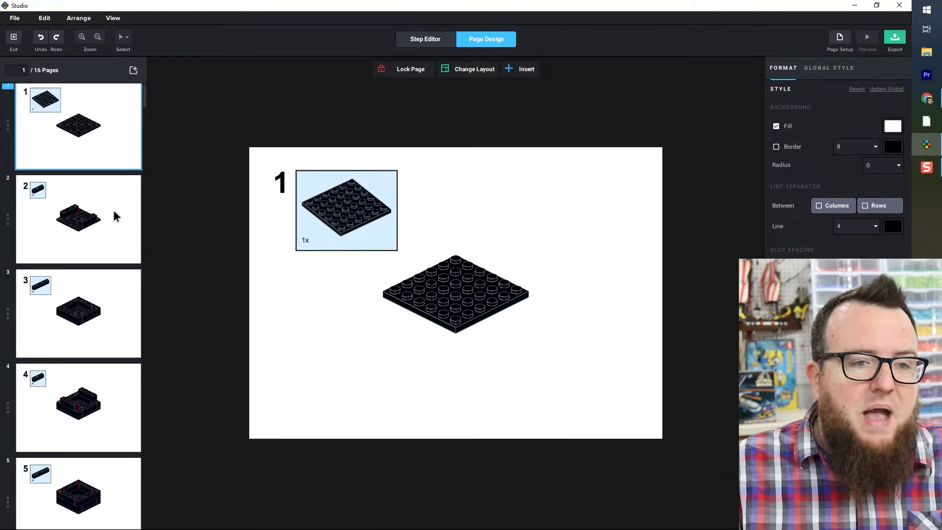
- Browse the instruction pages and open page 8, where the Lid submodel begins, to examine its layout
{"action": "scroll", "coordinate": [113, 222], "scroll_direction": "down", "scroll_amount": 5}
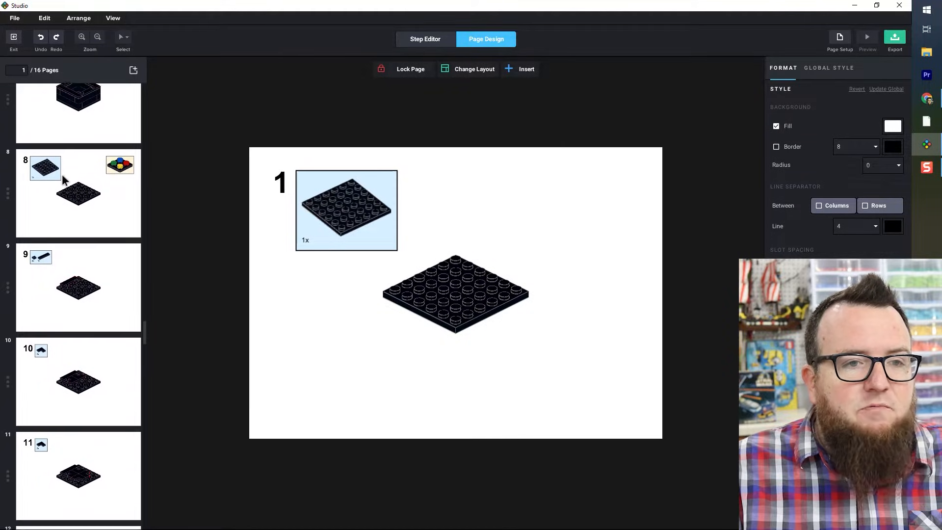
{"action": "left_click", "coordinate": [103, 249]}
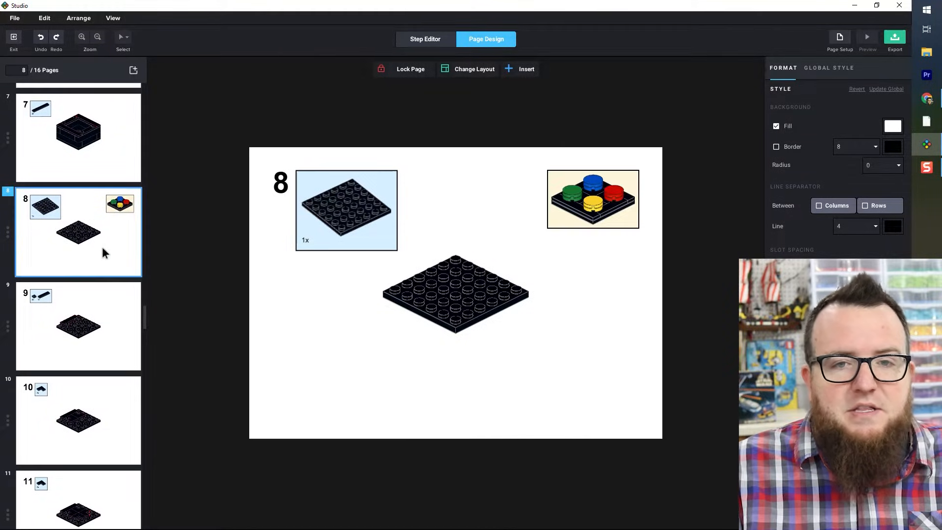
{"action": "scroll", "coordinate": [102, 246], "scroll_direction": "up", "scroll_amount": 4}
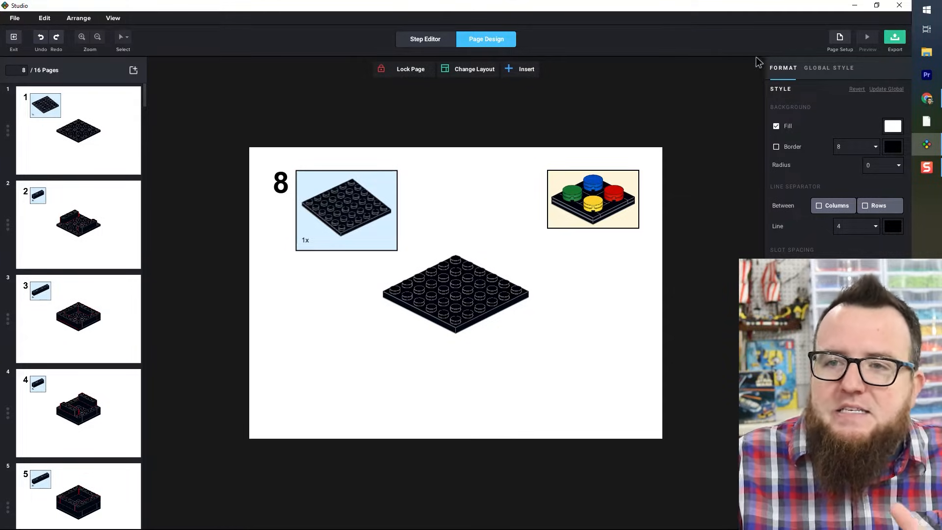
- Change the page size of the instructions to Letter in the page setup and apply it
{"action": "left_click", "coordinate": [839, 39]}
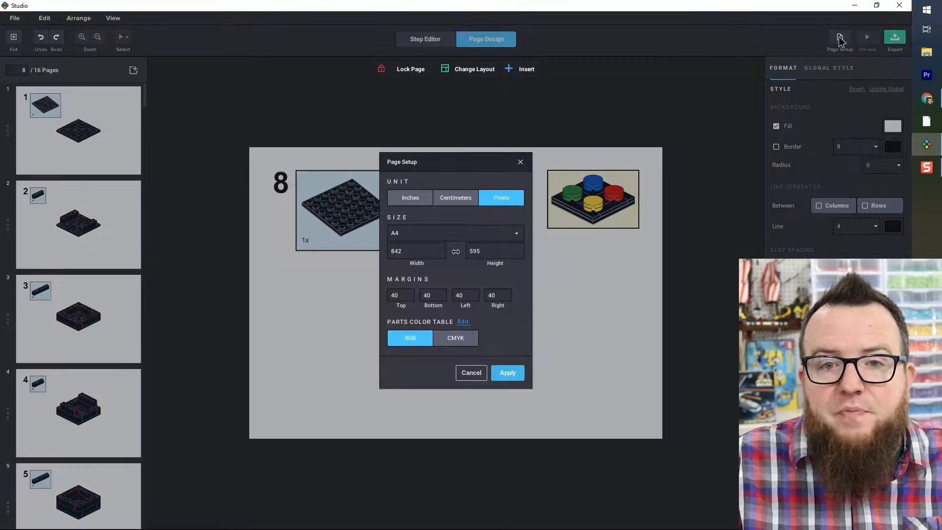
{"action": "left_click", "coordinate": [516, 233]}
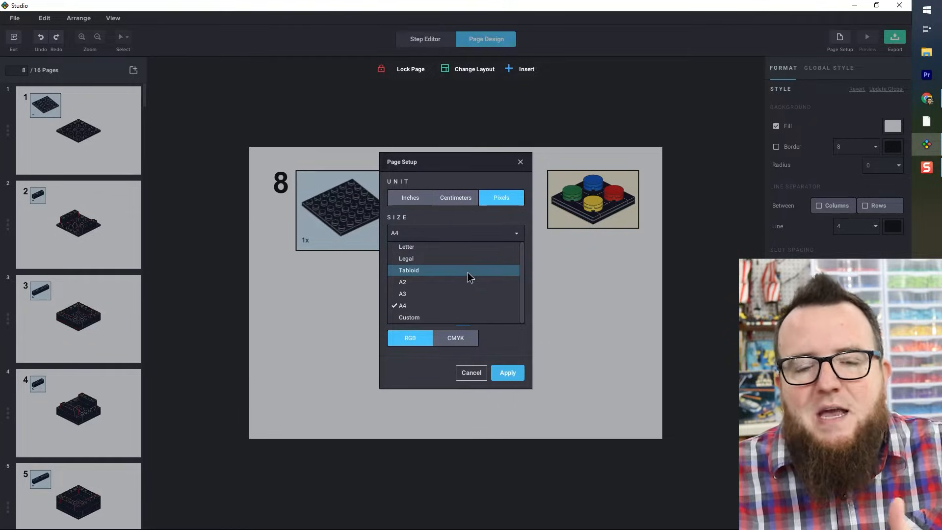
{"action": "left_click", "coordinate": [420, 247]}
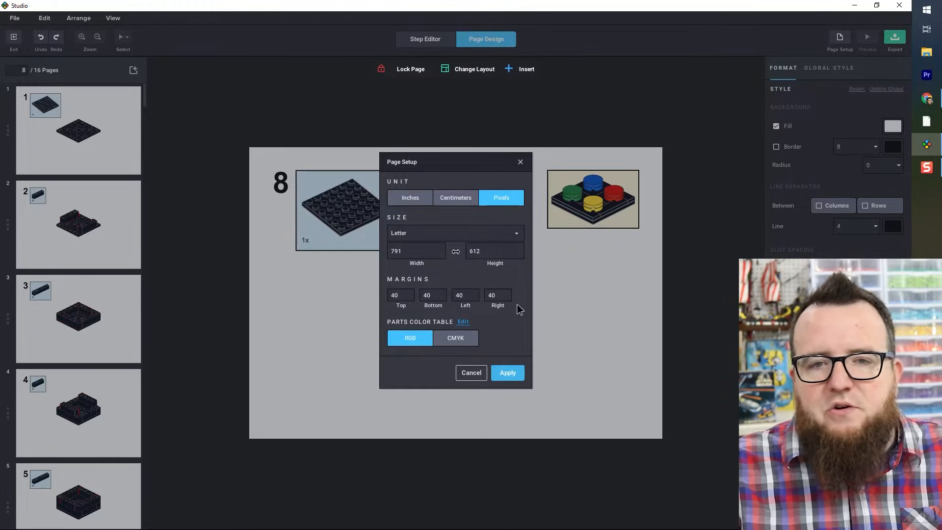
{"action": "left_click", "coordinate": [508, 372]}
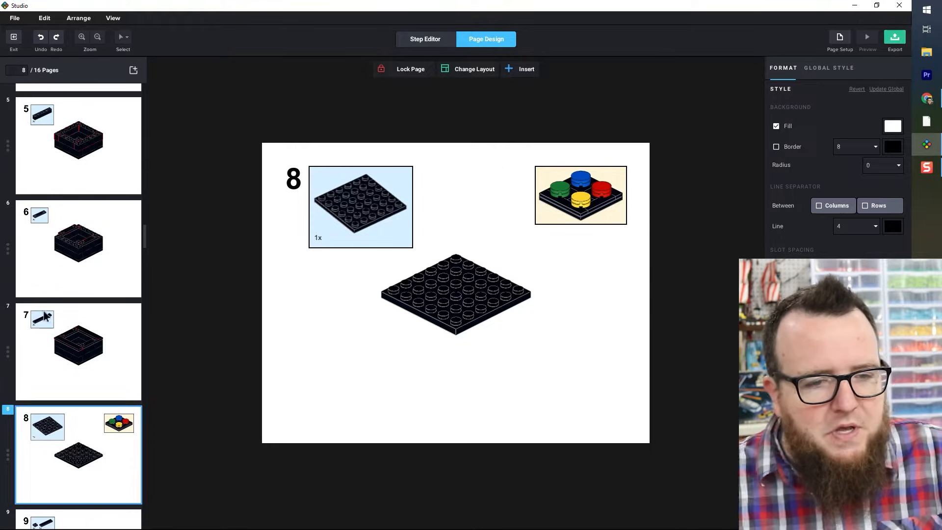
- Review the resized page 1 and its elements, and look through the remaining instruction pages
{"action": "scroll", "coordinate": [69, 299], "scroll_direction": "up", "scroll_amount": 8}
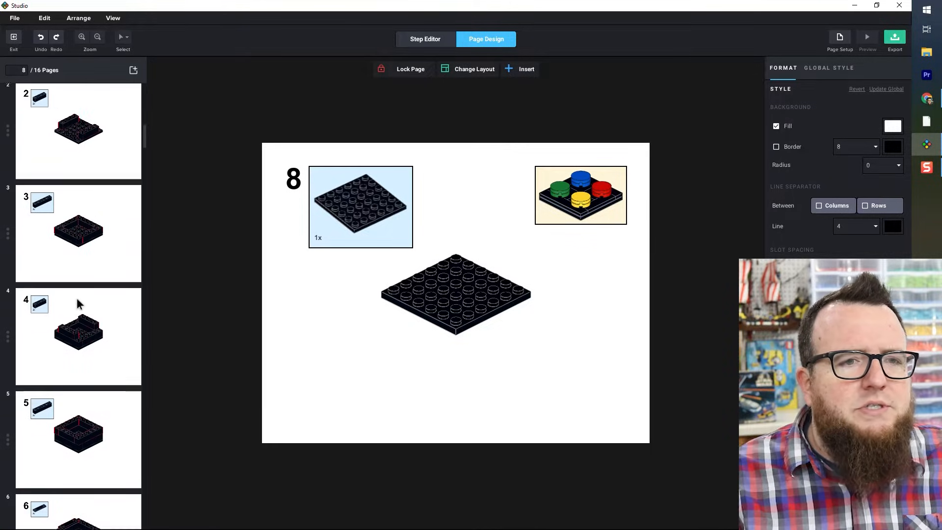
{"action": "left_click", "coordinate": [98, 163]}
{"action": "left_click", "coordinate": [411, 327]}
{"action": "left_click", "coordinate": [349, 337]}
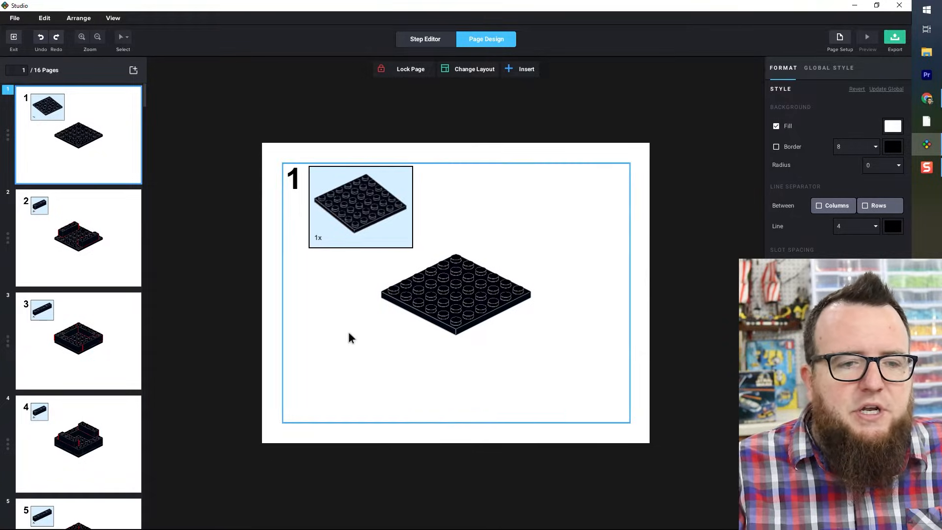
{"action": "left_click", "coordinate": [328, 172]}
{"action": "left_click", "coordinate": [268, 139]}
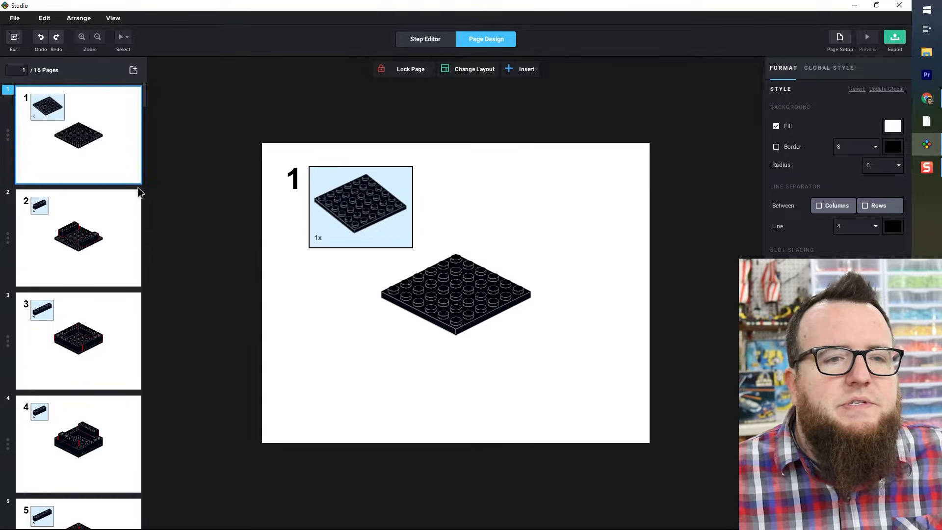
{"action": "scroll", "coordinate": [97, 314], "scroll_direction": "down", "scroll_amount": 4}
{"action": "scroll", "coordinate": [97, 316], "scroll_direction": "down", "scroll_amount": 8}
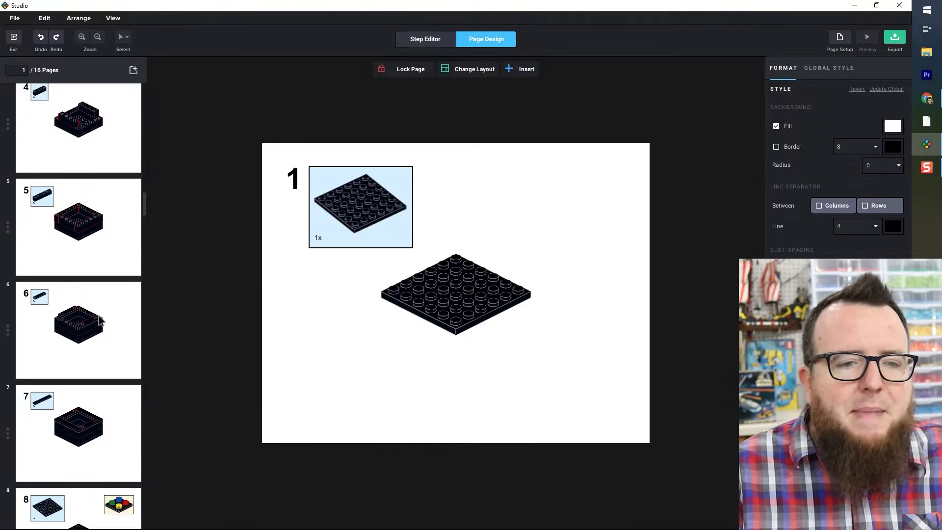
{"action": "scroll", "coordinate": [101, 344], "scroll_direction": "down", "scroll_amount": 9}
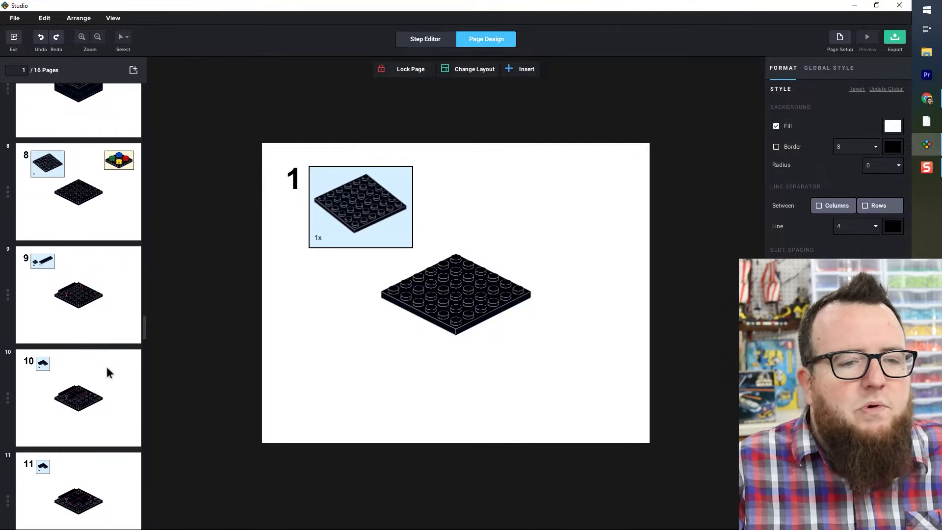
{"action": "scroll", "coordinate": [109, 374], "scroll_direction": "down", "scroll_amount": 1}
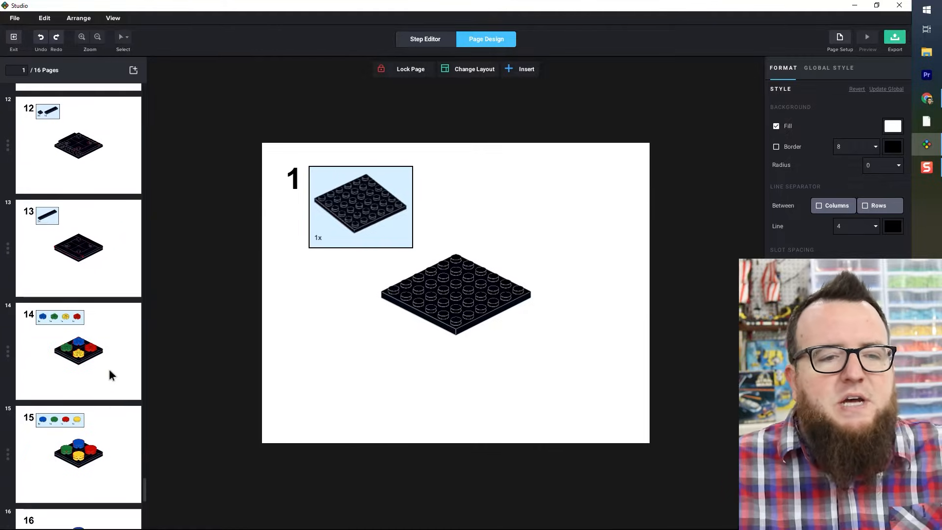
{"action": "scroll", "coordinate": [109, 374], "scroll_direction": "up", "scroll_amount": 3}
{"action": "left_click_drag", "start_coordinate": [145, 439], "coordinate": [162, 77]}
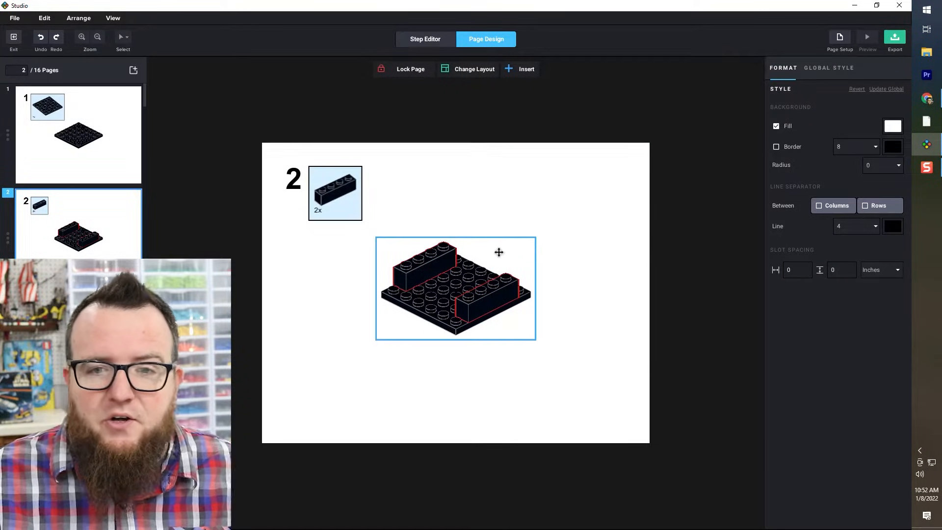
- Enable the step view change for the page 2 model, rotate it to Y 270 and flip it to Z 90
{"action": "left_click", "coordinate": [498, 252]}
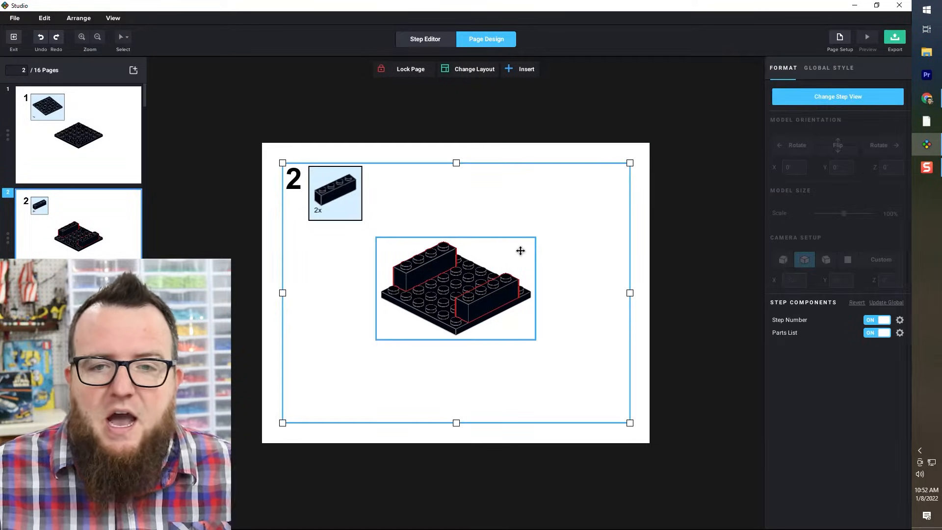
{"action": "left_click", "coordinate": [837, 97]}
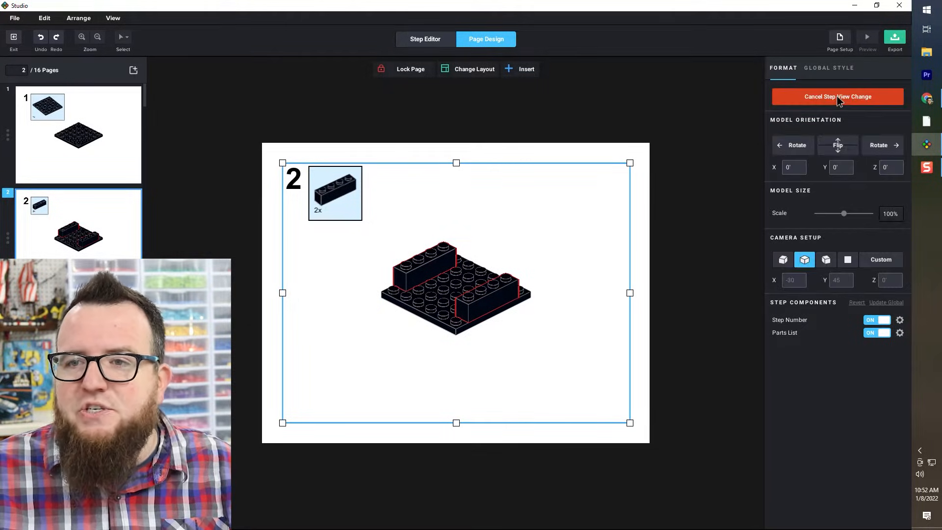
{"action": "left_click", "coordinate": [880, 146]}
{"action": "left_click", "coordinate": [880, 146]}
{"action": "left_click", "coordinate": [880, 146]}
{"action": "left_click", "coordinate": [838, 154]}
{"action": "left_click", "coordinate": [838, 153]}
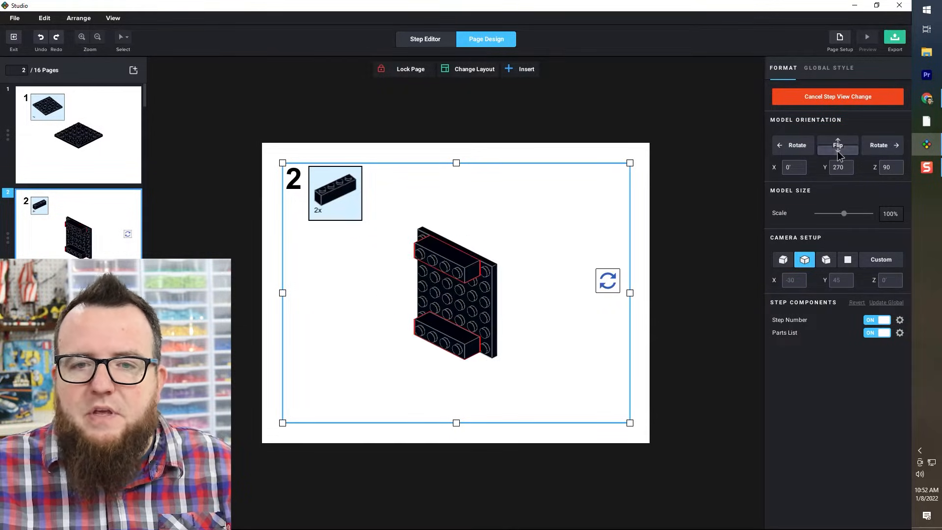
- Flip the page 2 model back upright and rotate it back to Y 0
{"action": "left_click", "coordinate": [838, 145]}
{"action": "left_click", "coordinate": [840, 145]}
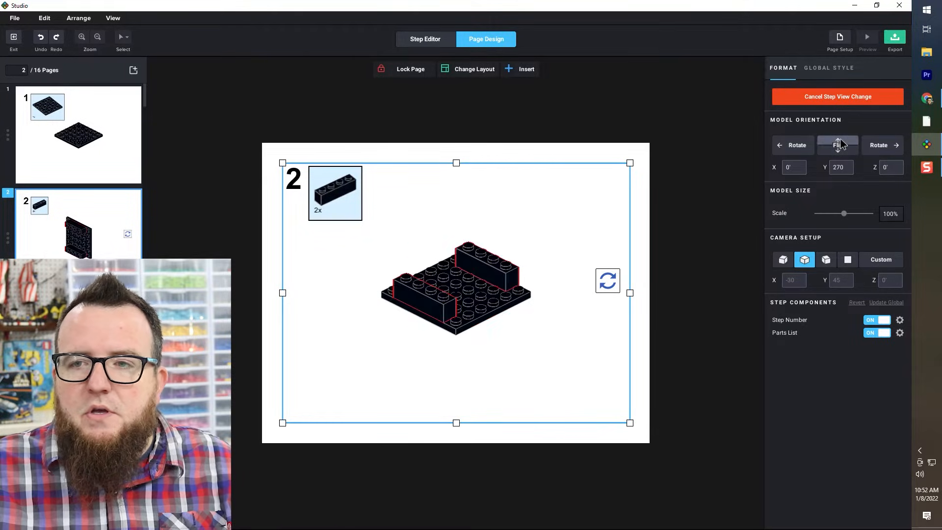
{"action": "left_click", "coordinate": [888, 146]}
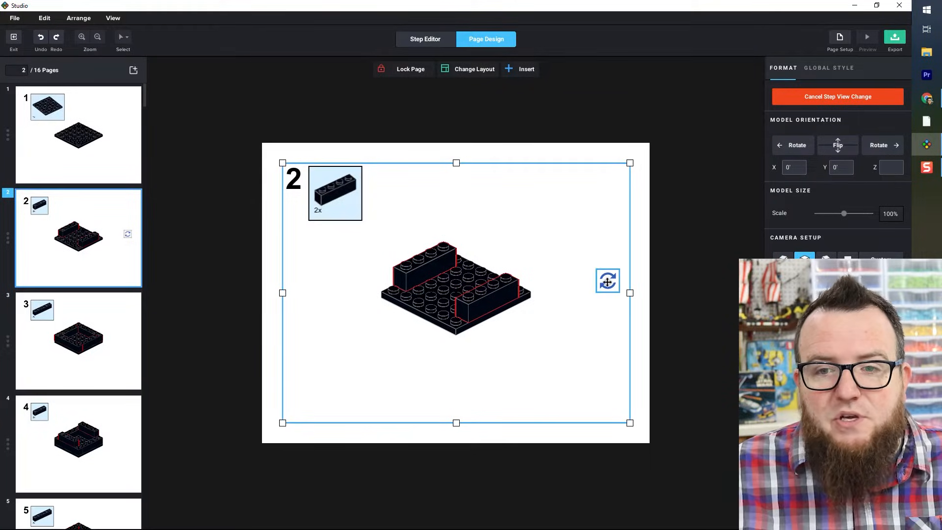
- Move page 2's flip symbol to the left of the model, just below the parts list
{"action": "left_click", "coordinate": [608, 281]}
{"action": "left_click_drag", "start_coordinate": [608, 278], "coordinate": [350, 251]}
{"action": "left_click", "coordinate": [458, 102]}
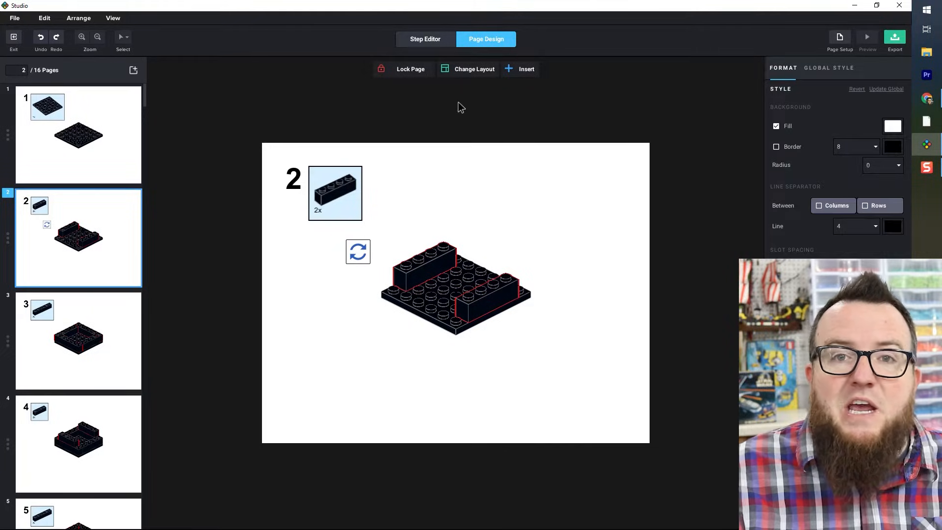
- Turn off adding a flip symbol upon changing orientation in the preferences and close them
{"action": "left_click", "coordinate": [43, 18]}
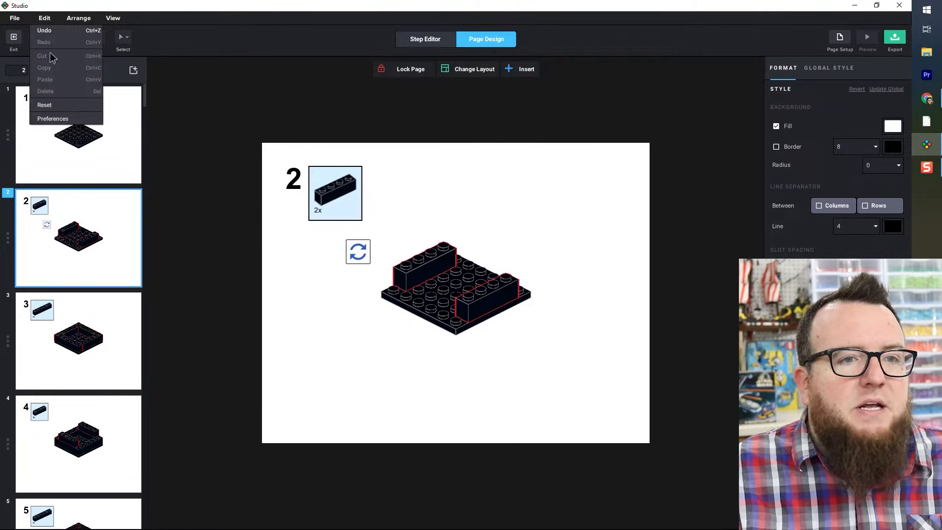
{"action": "left_click", "coordinate": [61, 120]}
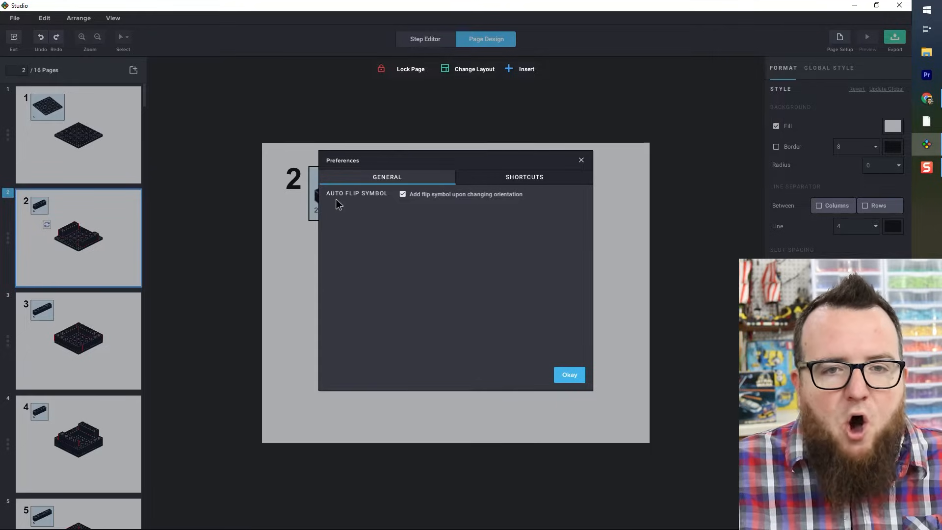
{"action": "left_click", "coordinate": [403, 194]}
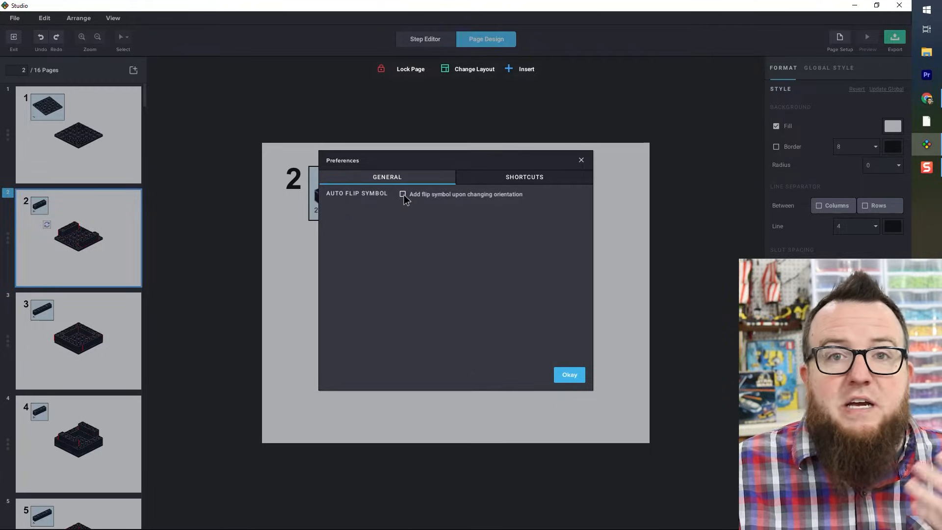
{"action": "left_click", "coordinate": [582, 160]}
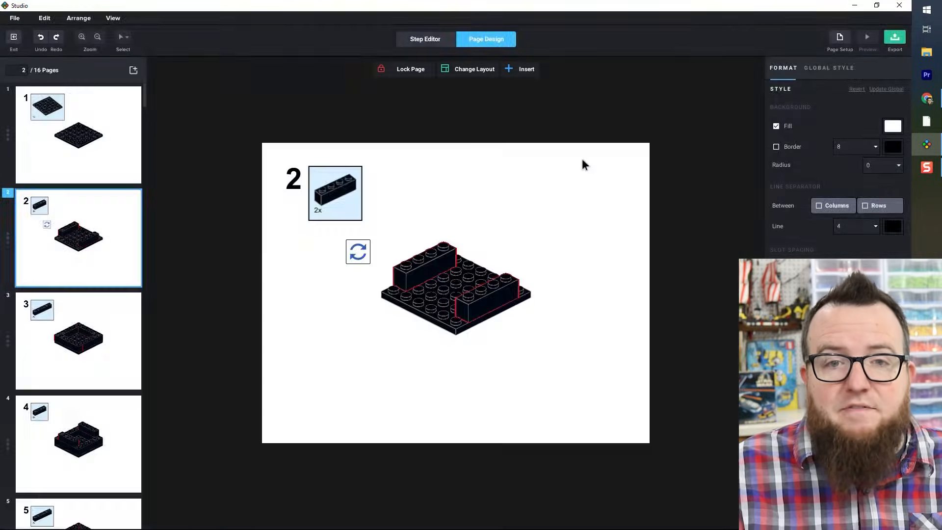
- Inspect the properties of page 2's flip symbol and review which elements can be inserted on a page
{"action": "left_click", "coordinate": [359, 251]}
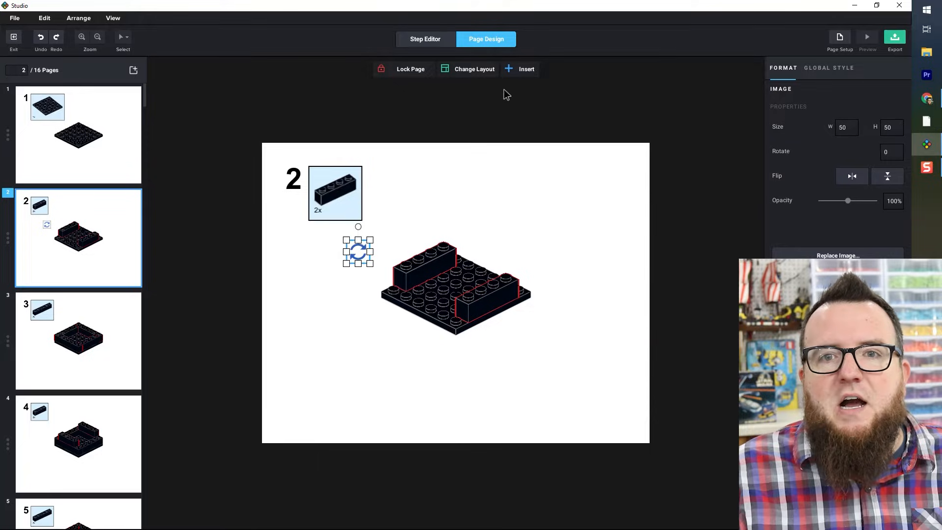
{"action": "left_click", "coordinate": [523, 71]}
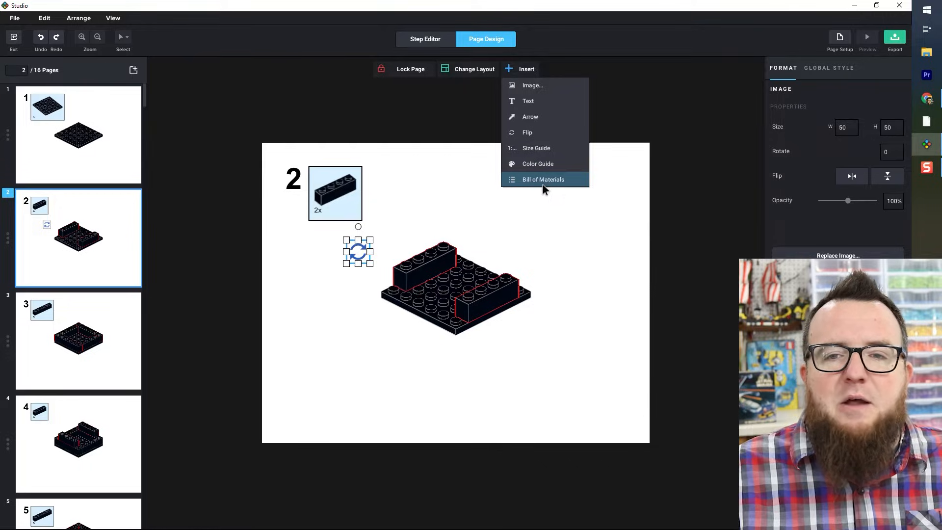
{"action": "left_click", "coordinate": [618, 100]}
- Add a blank page after the final page, page 16, of the instructions
{"action": "scroll", "coordinate": [105, 279], "scroll_direction": "down", "scroll_amount": 8}
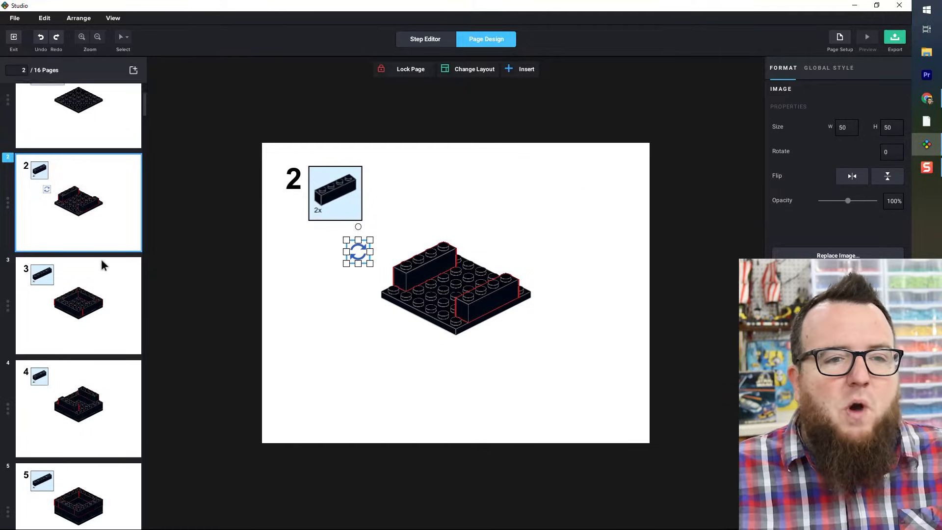
{"action": "scroll", "coordinate": [103, 291], "scroll_direction": "down", "scroll_amount": 10}
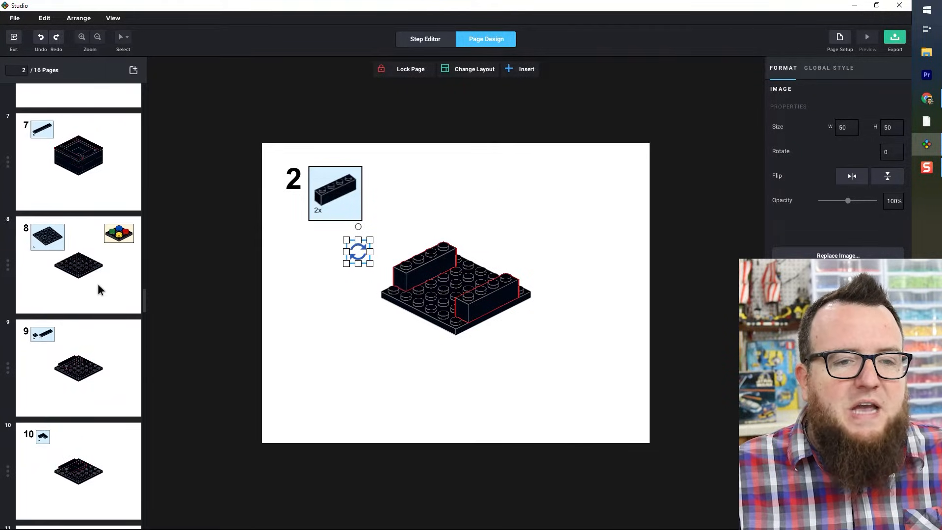
{"action": "scroll", "coordinate": [90, 314], "scroll_direction": "down", "scroll_amount": 3}
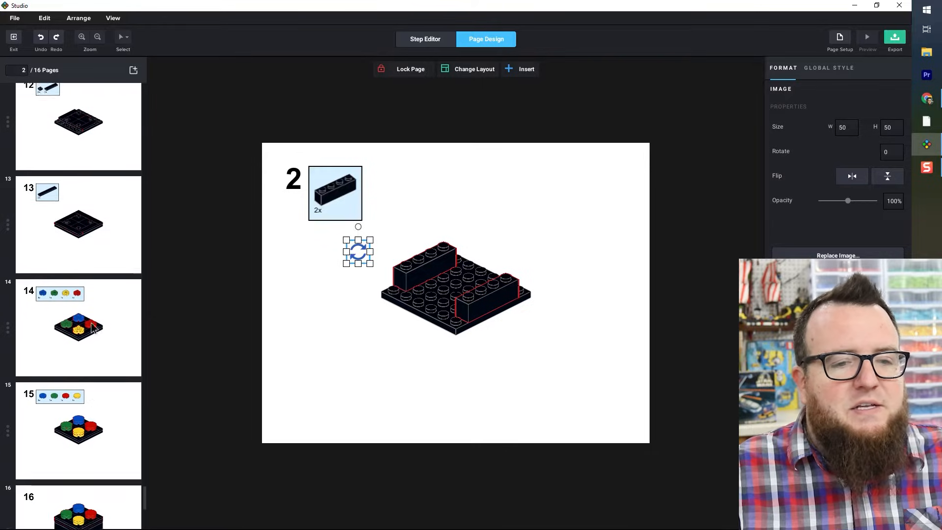
{"action": "left_click", "coordinate": [109, 483]}
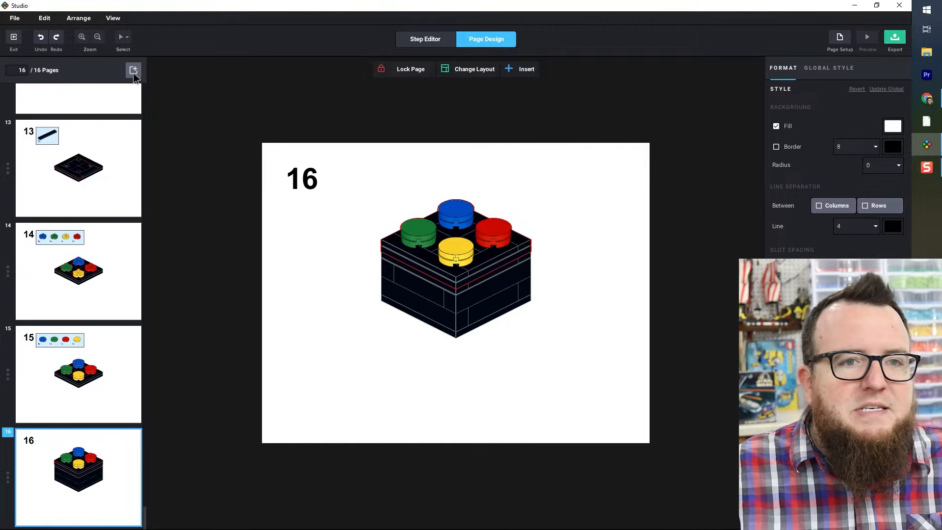
{"action": "left_click", "coordinate": [134, 72]}
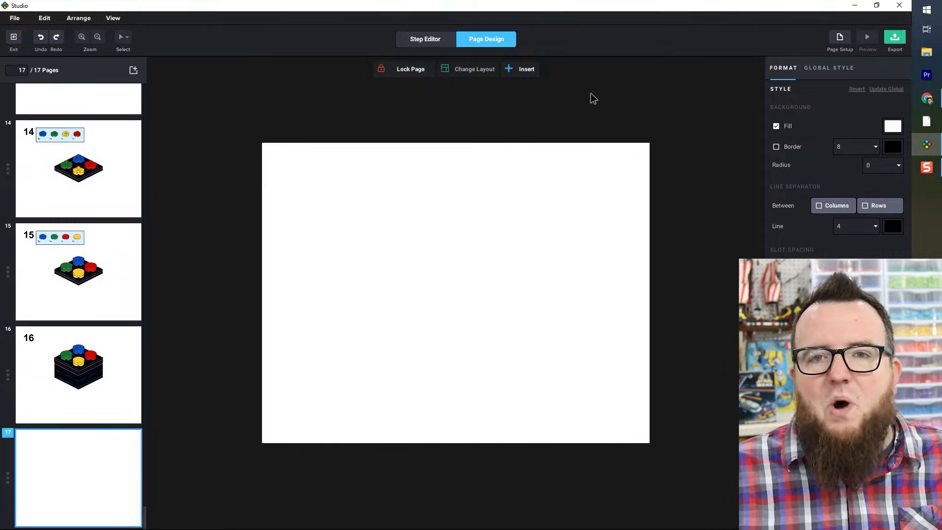
- Insert a Bill of Materials on the blank page 17
{"action": "left_click", "coordinate": [520, 70]}
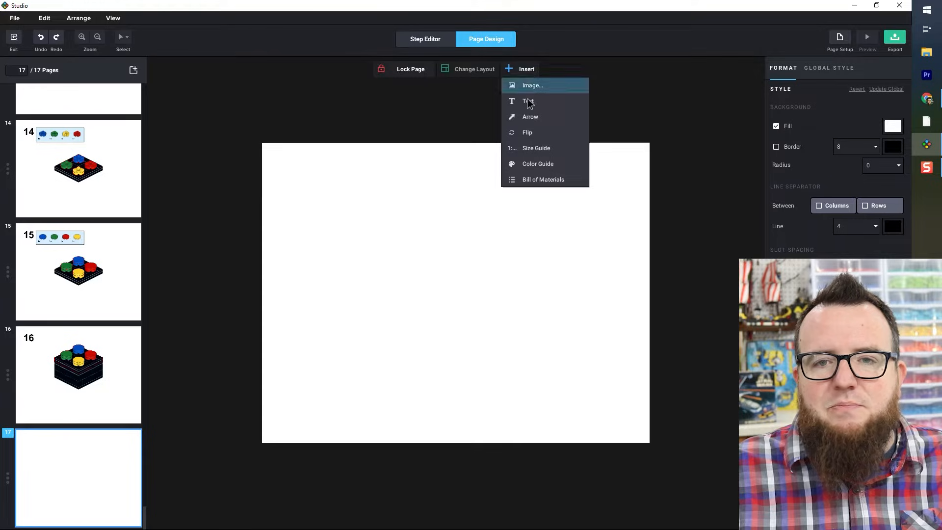
{"action": "left_click", "coordinate": [537, 179]}
{"action": "left_click", "coordinate": [537, 179]}
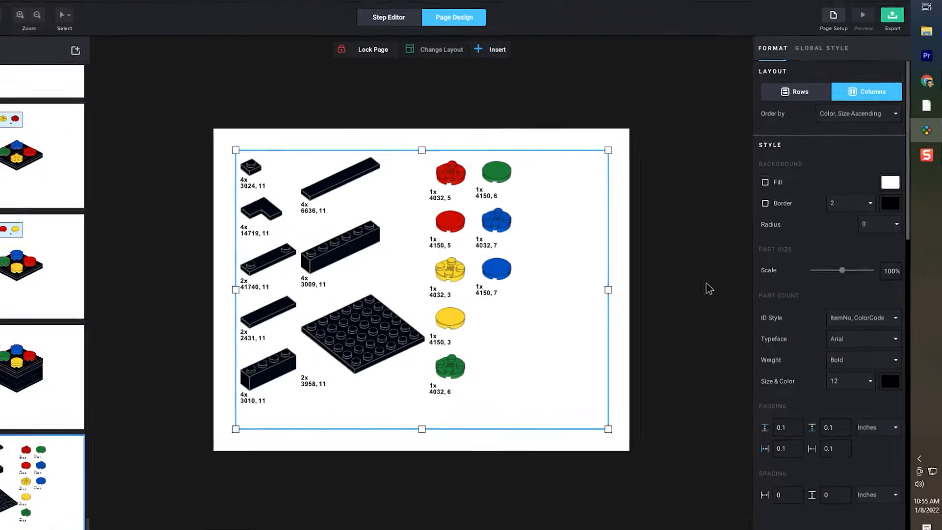
- Scale the Bill of Materials parts to 95% and check its padding and spacing settings
{"action": "left_click_drag", "start_coordinate": [847, 274], "coordinate": [818, 253]}
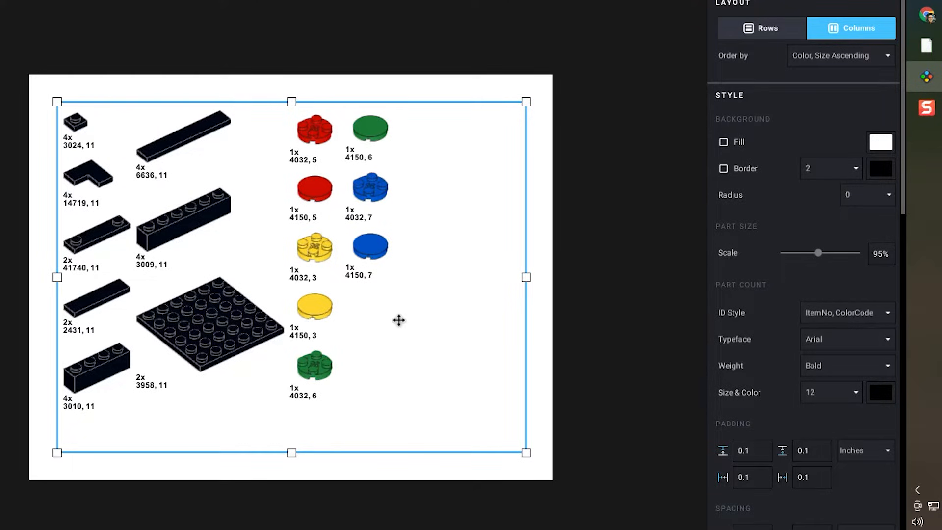
{"action": "double_click", "coordinate": [760, 444]}
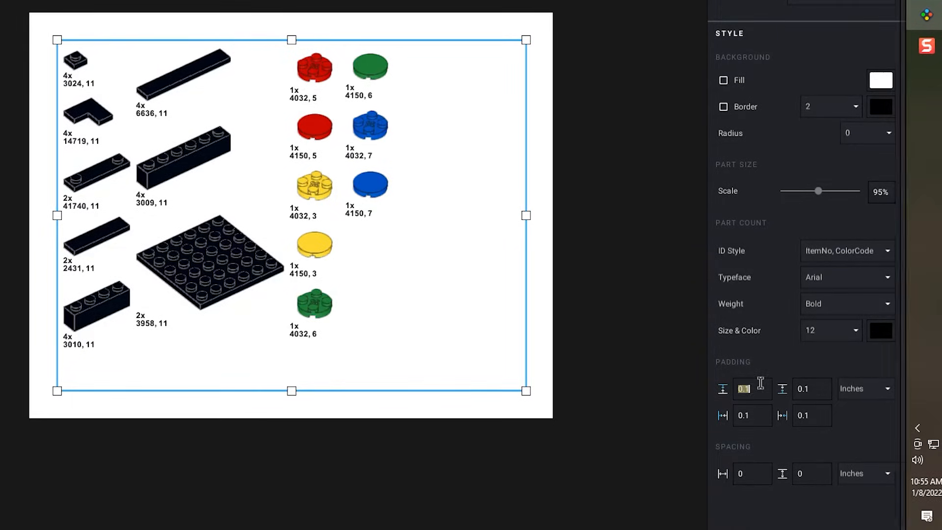
{"action": "double_click", "coordinate": [748, 473]}
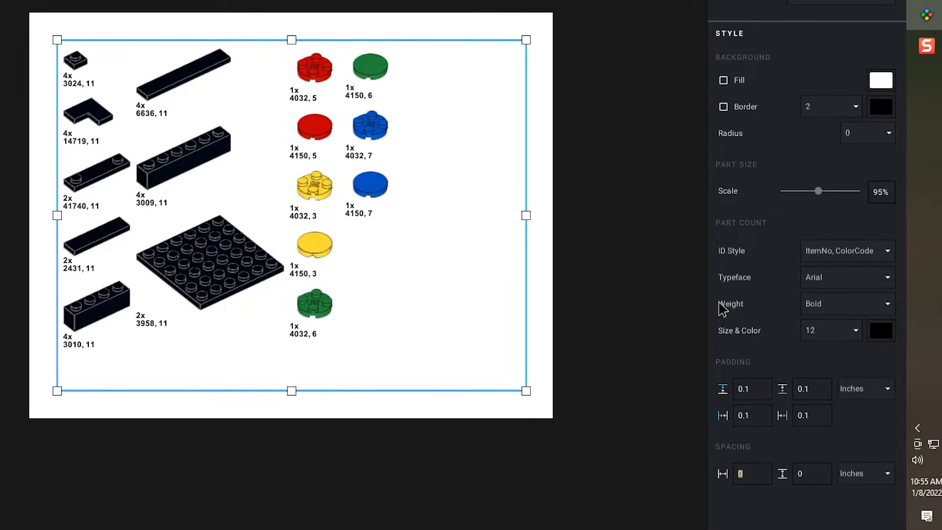
{"action": "left_click", "coordinate": [580, 63]}
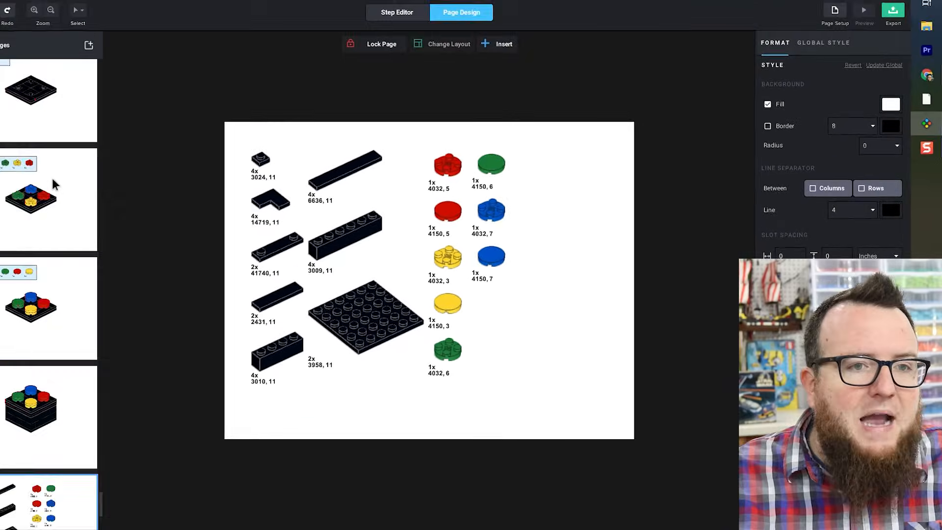
- Review the page sequence from the submodel's first step on page 8 through the final assembly on page 16
{"action": "scroll", "coordinate": [53, 180], "scroll_direction": "up", "scroll_amount": 6}
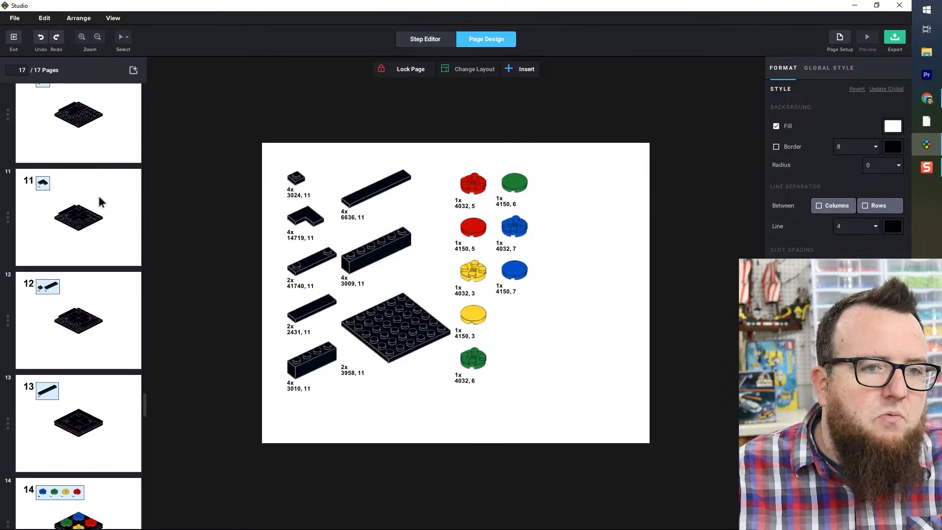
{"action": "scroll", "coordinate": [99, 198], "scroll_direction": "up", "scroll_amount": 5}
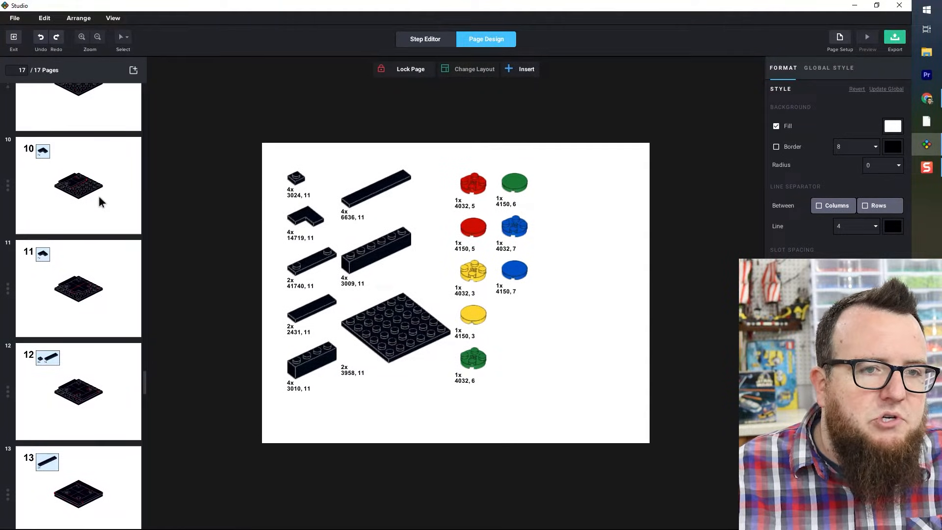
{"action": "scroll", "coordinate": [99, 196], "scroll_direction": "up", "scroll_amount": 5}
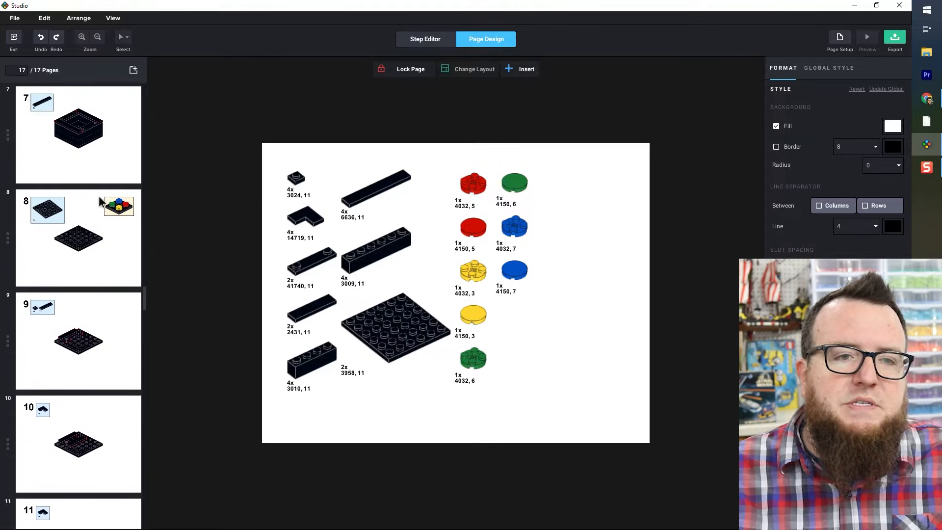
{"action": "scroll", "coordinate": [99, 198], "scroll_direction": "up", "scroll_amount": 2}
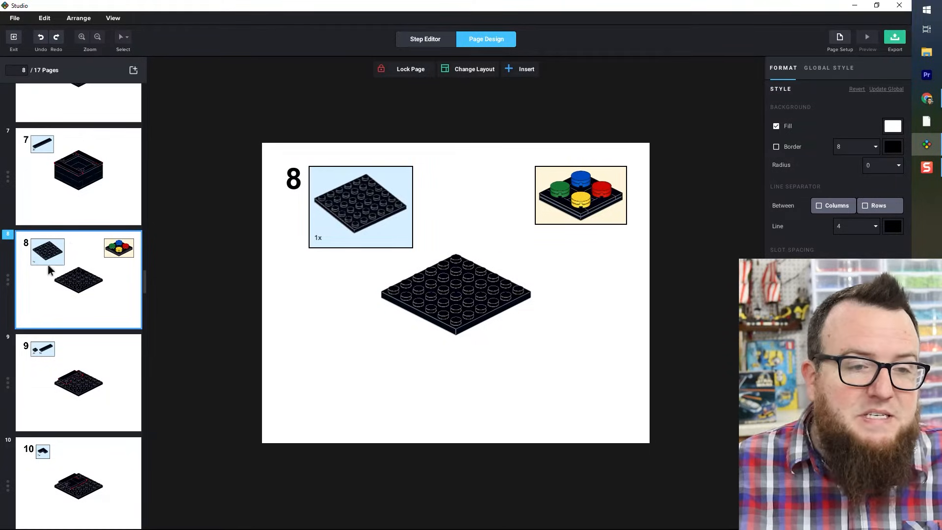
{"action": "scroll", "coordinate": [57, 302], "scroll_direction": "down", "scroll_amount": 1}
{"action": "scroll", "coordinate": [57, 301], "scroll_direction": "down", "scroll_amount": 10}
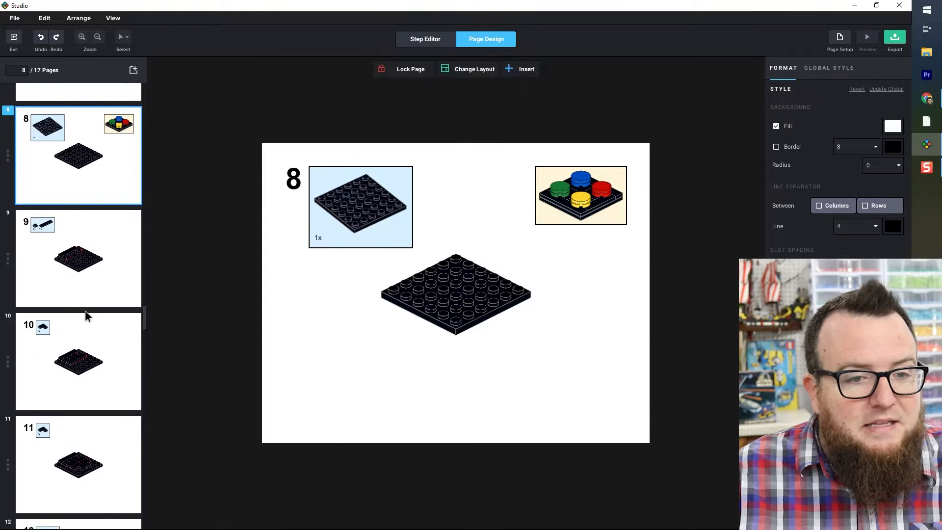
{"action": "scroll", "coordinate": [77, 336], "scroll_direction": "down", "scroll_amount": 5}
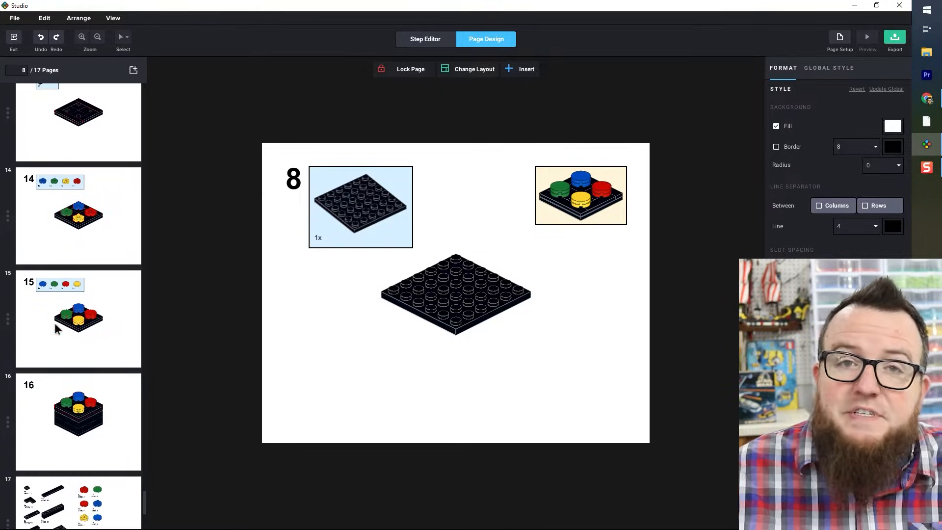
{"action": "left_click", "coordinate": [108, 434]}
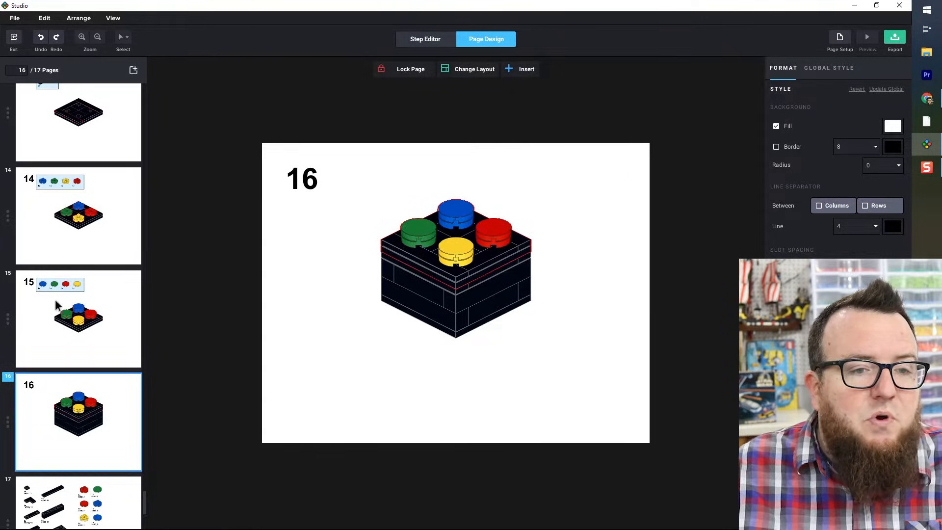
- Change pages 8 through 15 to the four-step, two-by-two layout numbered down the columns
{"action": "scroll", "coordinate": [56, 299], "scroll_direction": "up", "scroll_amount": 8}
{"action": "scroll", "coordinate": [63, 299], "scroll_direction": "up", "scroll_amount": 5}
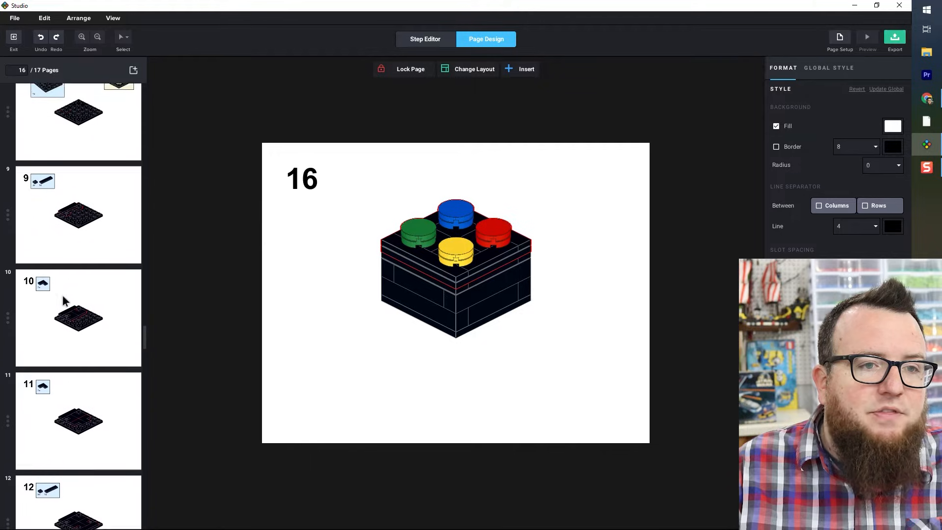
{"action": "left_click", "coordinate": [55, 172]}
{"action": "scroll", "coordinate": [105, 370], "scroll_direction": "down", "scroll_amount": 8}
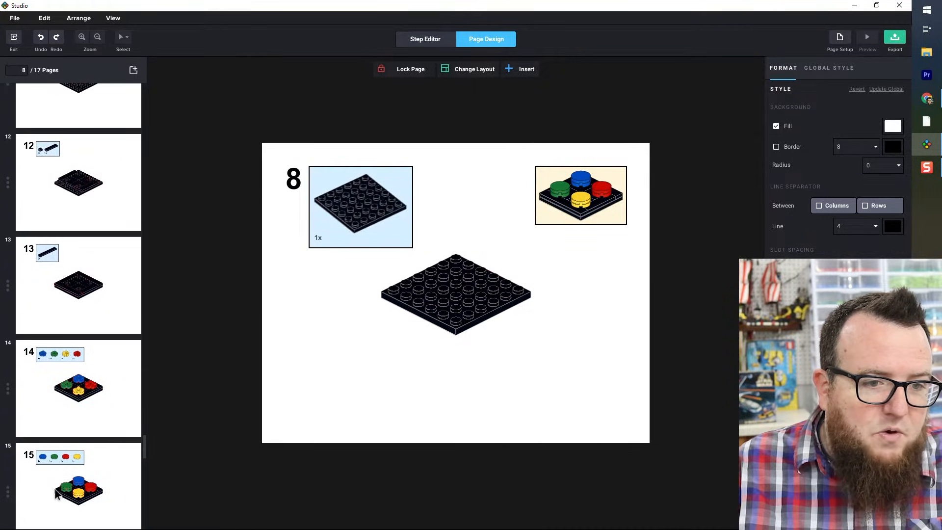
{"action": "left_click", "coordinate": [56, 493], "text": "shift"}
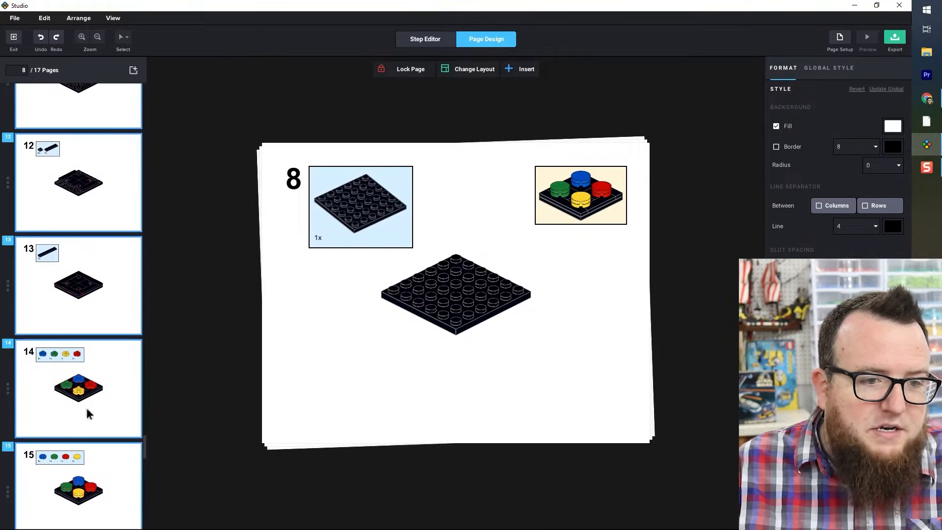
{"action": "left_click", "coordinate": [465, 73]}
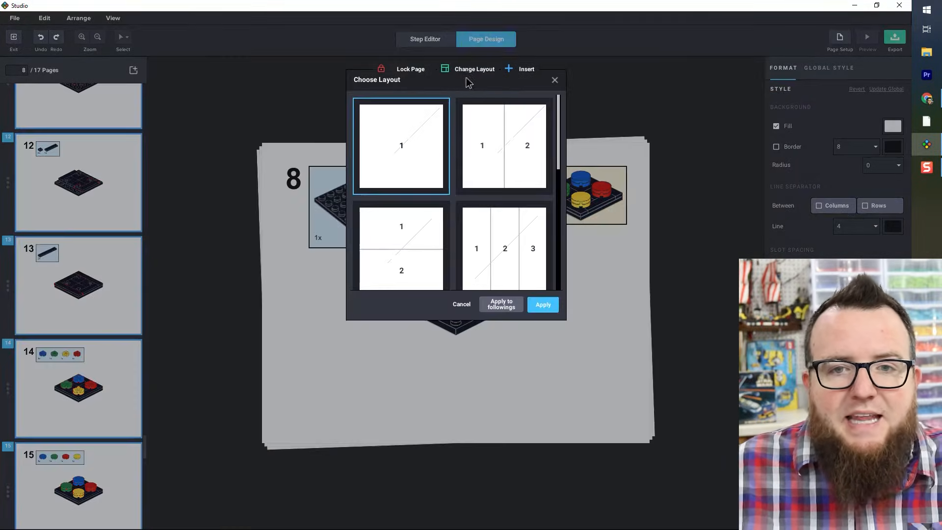
{"action": "left_click_drag", "start_coordinate": [557, 115], "coordinate": [553, 182]}
{"action": "left_click", "coordinate": [504, 152]}
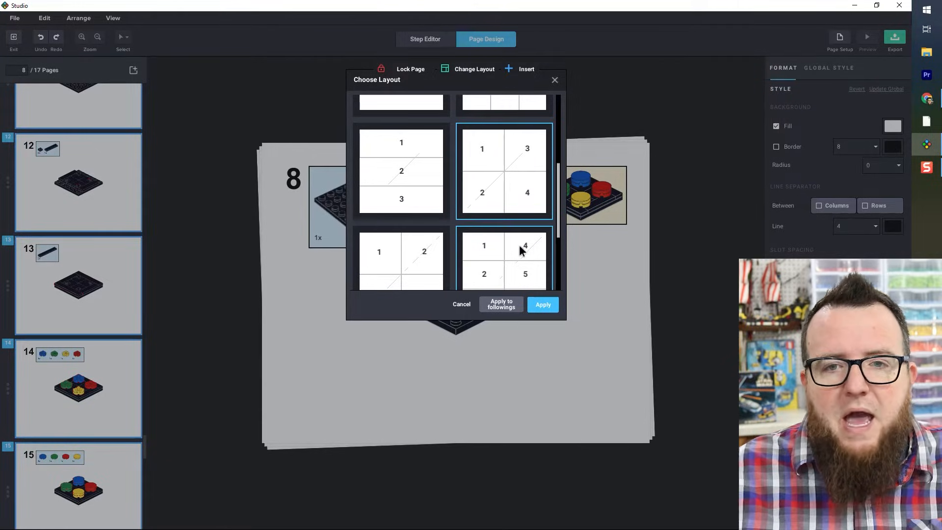
{"action": "left_click", "coordinate": [544, 306]}
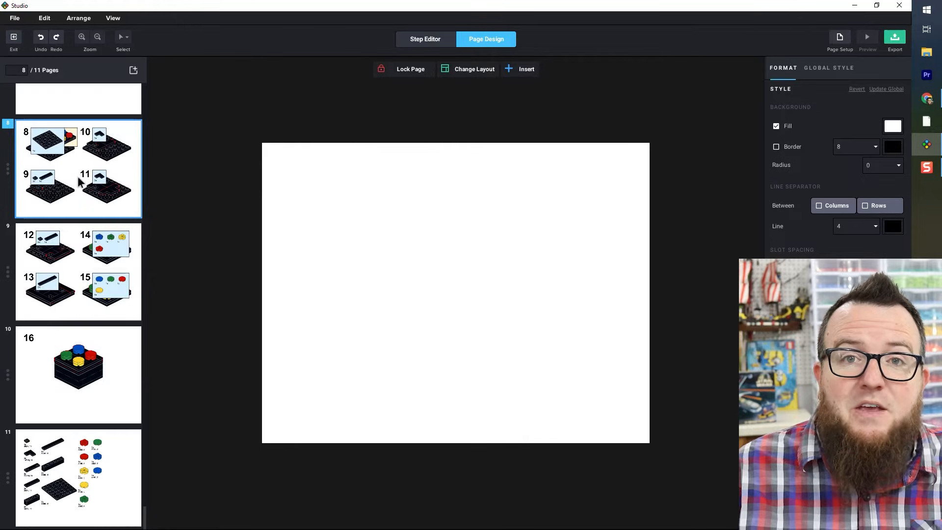
- On page 8, scale step 8's parts list to about 45% and its submodel preview to about 75%
{"action": "left_click", "coordinate": [73, 253]}
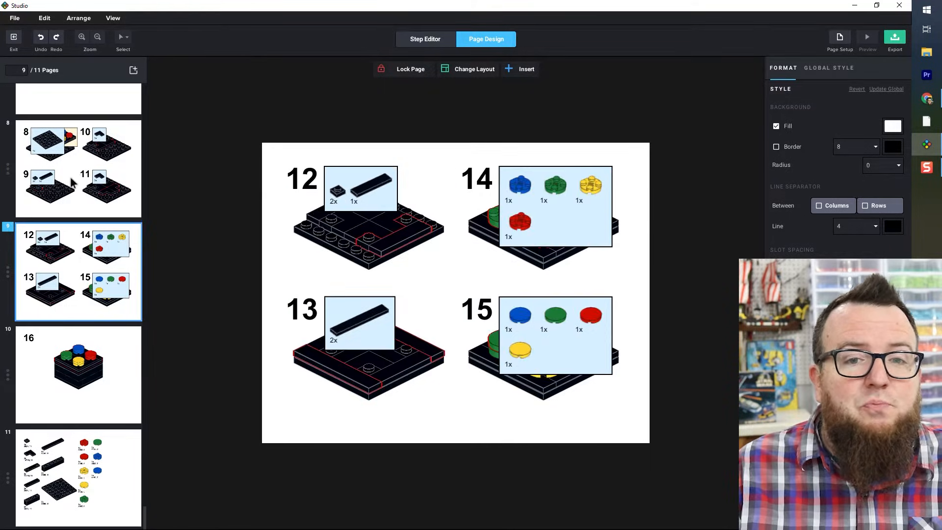
{"action": "left_click", "coordinate": [71, 182]}
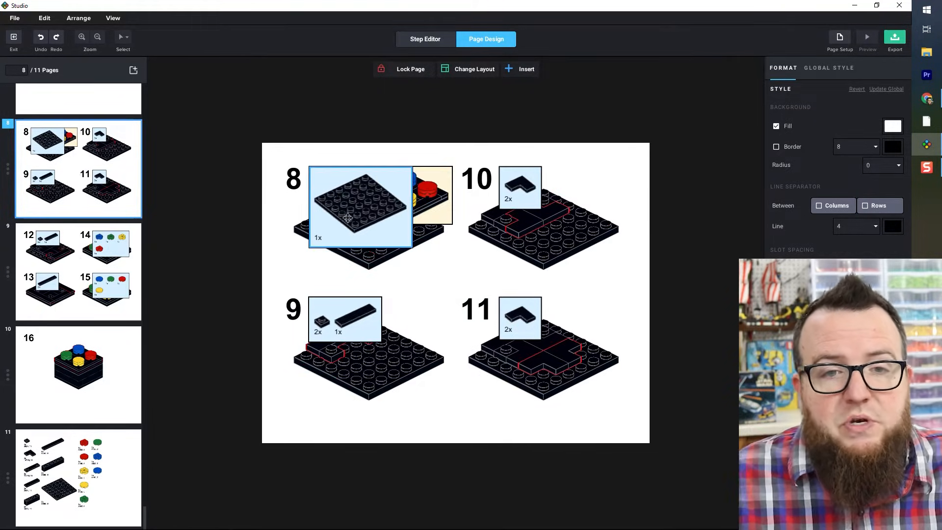
{"action": "left_click", "coordinate": [344, 202]}
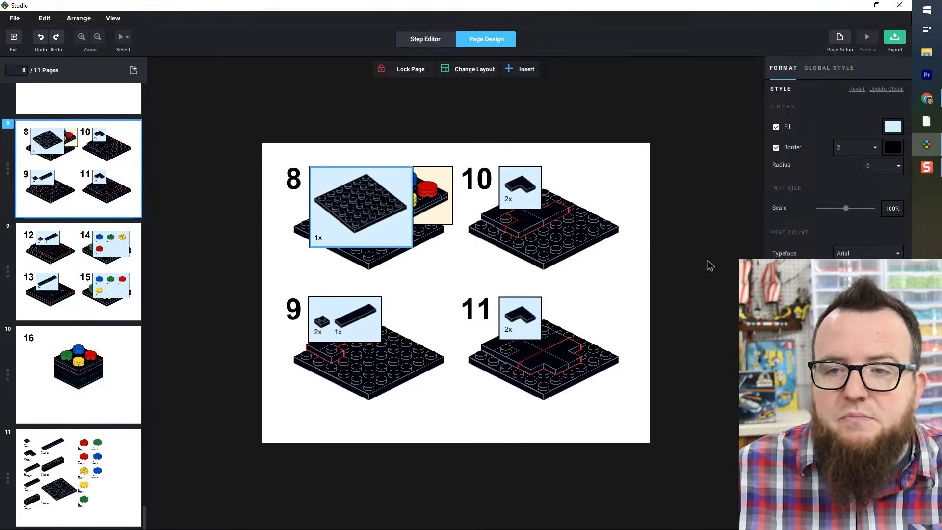
{"action": "left_click_drag", "start_coordinate": [845, 208], "coordinate": [829, 212]}
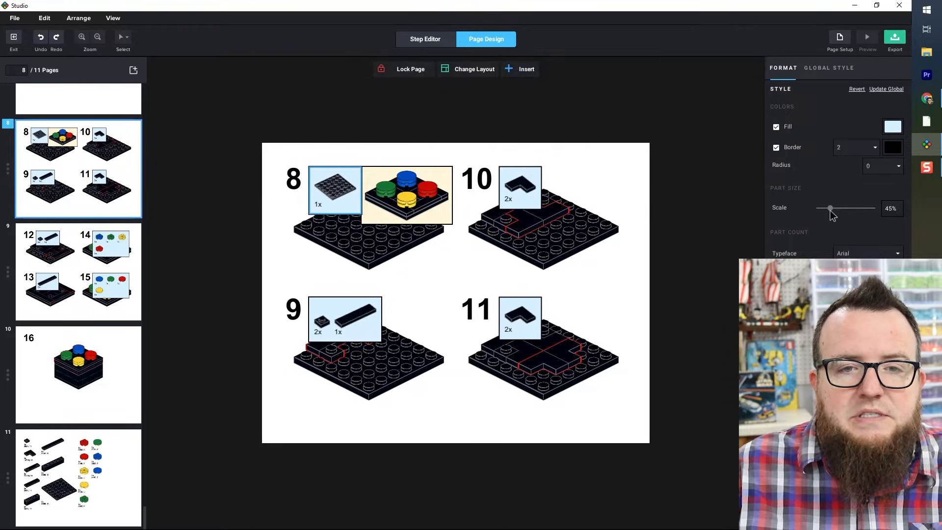
{"action": "left_click", "coordinate": [393, 191]}
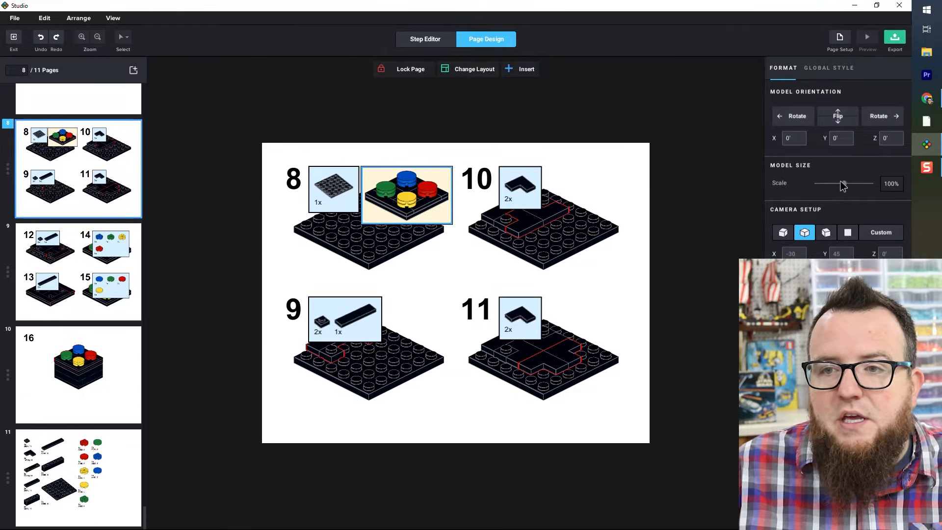
{"action": "left_click_drag", "start_coordinate": [846, 188], "coordinate": [837, 187]}
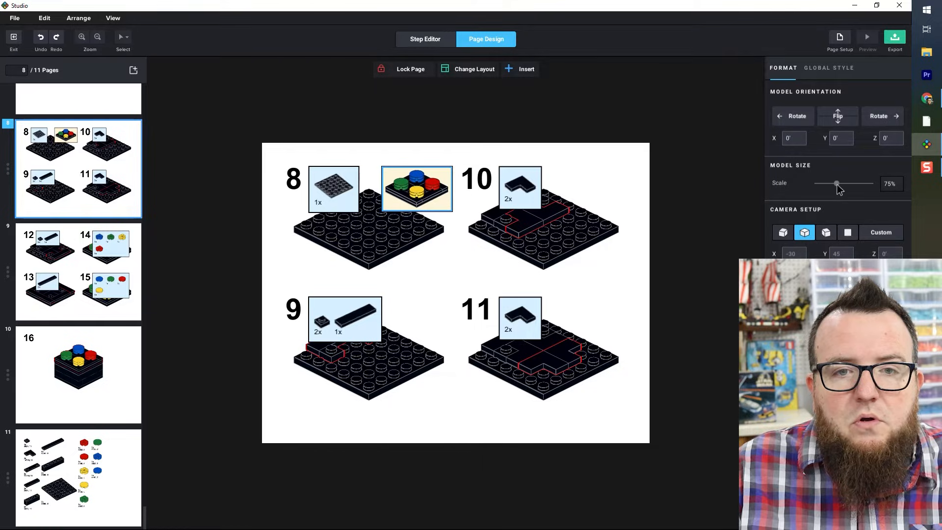
- Change the step view from step 8 to a 68% model scale and move step 8's model down below its parts list
{"action": "left_click", "coordinate": [364, 236]}
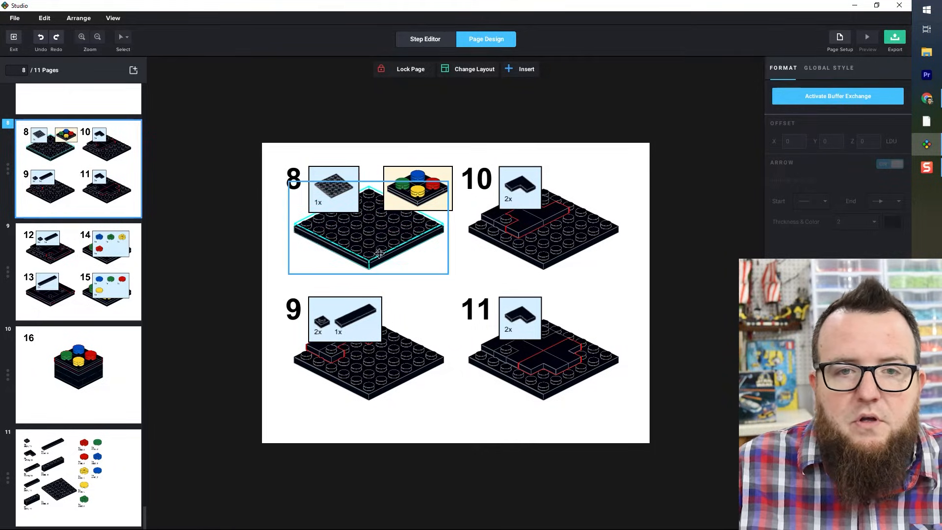
{"action": "left_click", "coordinate": [399, 258]}
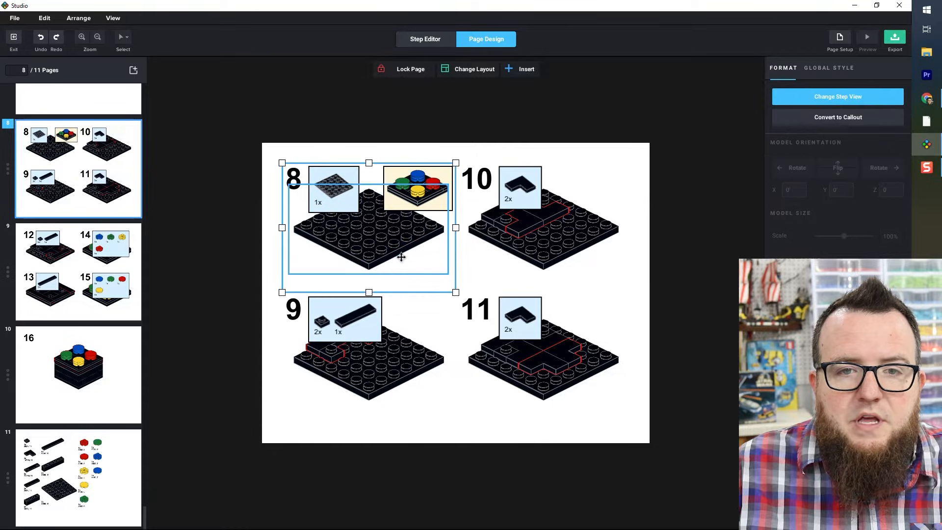
{"action": "left_click", "coordinate": [842, 97]}
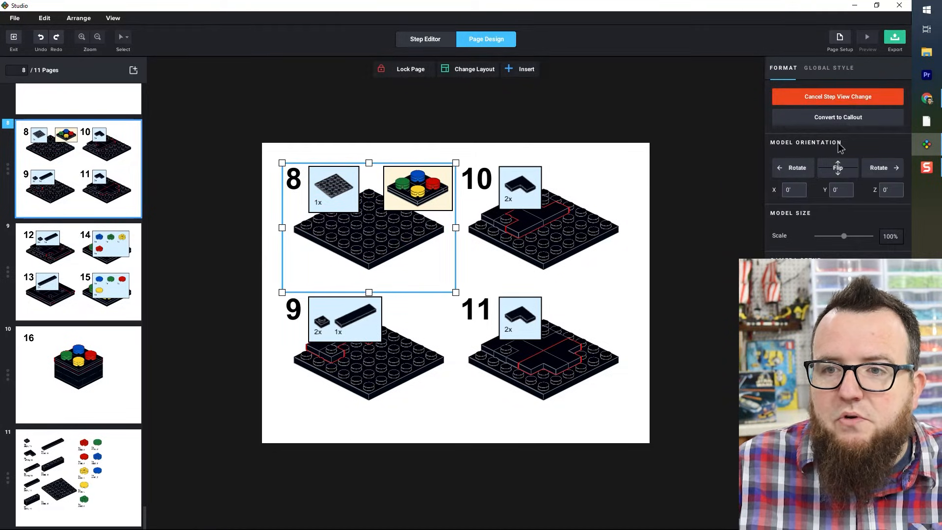
{"action": "left_click_drag", "start_coordinate": [843, 235], "coordinate": [835, 238]}
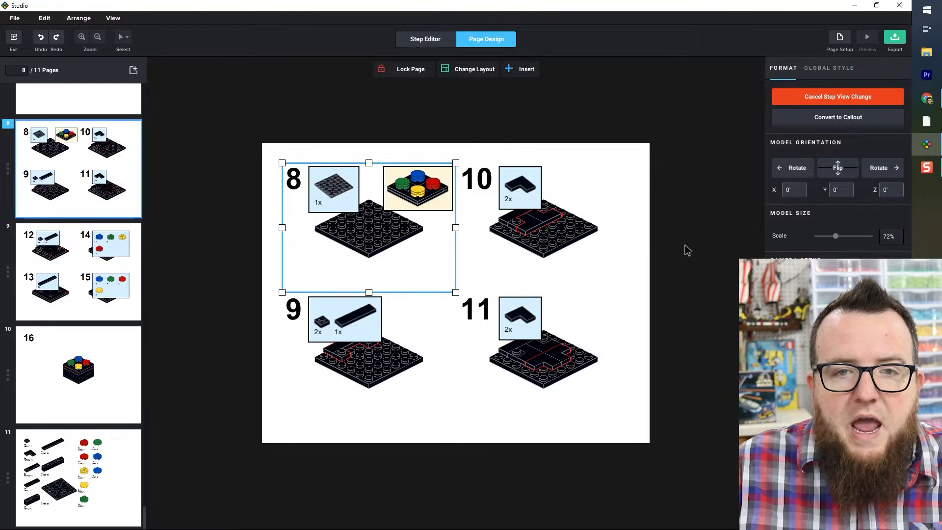
{"action": "left_click_drag", "start_coordinate": [368, 226], "coordinate": [367, 253]}
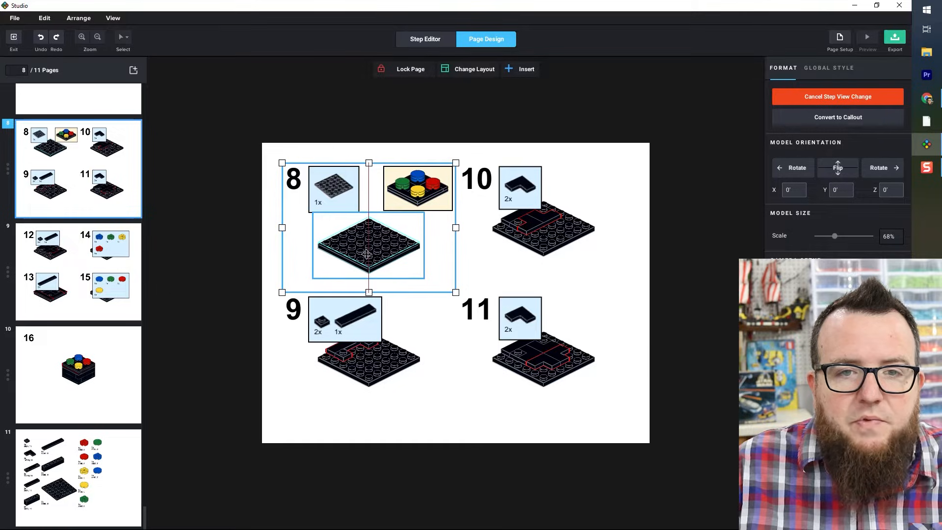
{"action": "left_click", "coordinate": [358, 117]}
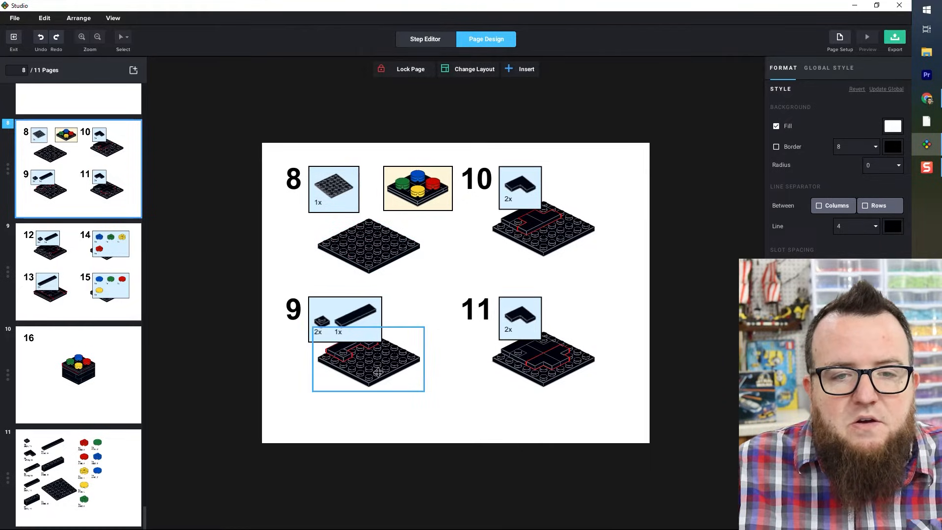
- Move step 9's model down clear of its parts list and scale that parts list to 83%
{"action": "mouse_move", "coordinate": [374, 366]}
{"action": "left_mouse_down"}
{"action": "mouse_move", "coordinate": [383, 374]}
{"action": "mouse_move", "coordinate": [372, 377]}
{"action": "left_mouse_up"}
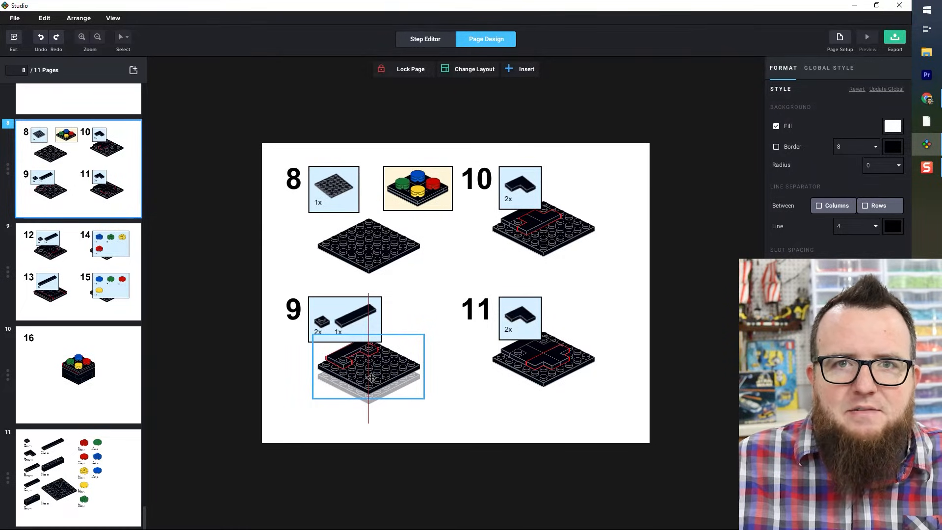
{"action": "left_click_drag", "start_coordinate": [371, 376], "coordinate": [369, 382]}
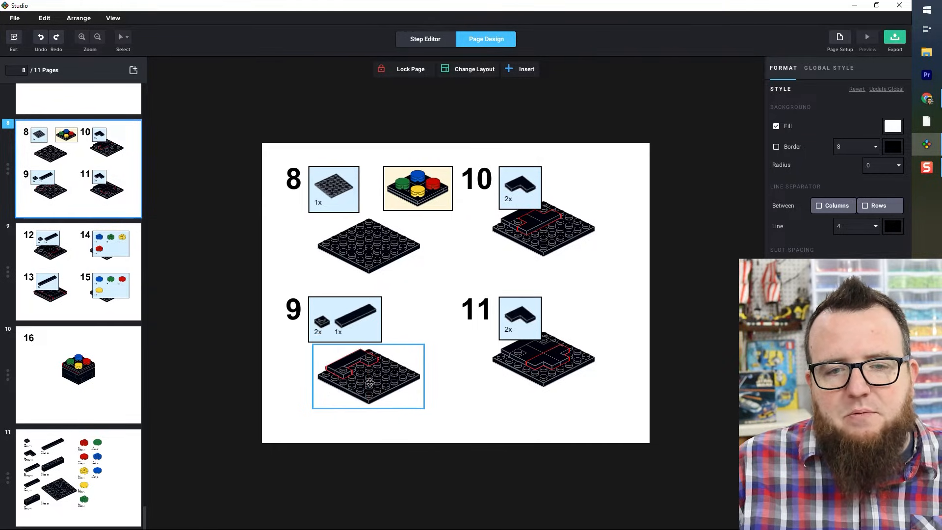
{"action": "left_click", "coordinate": [368, 387]}
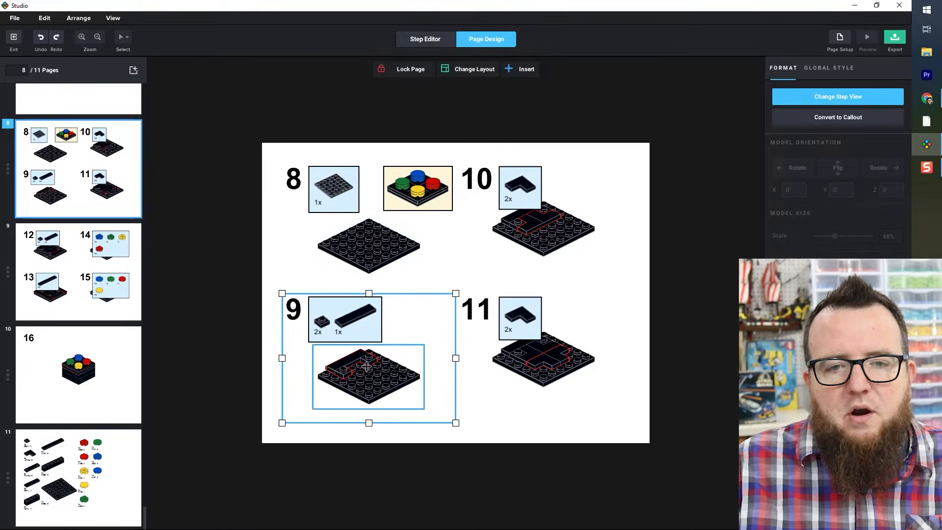
{"action": "left_click", "coordinate": [348, 327]}
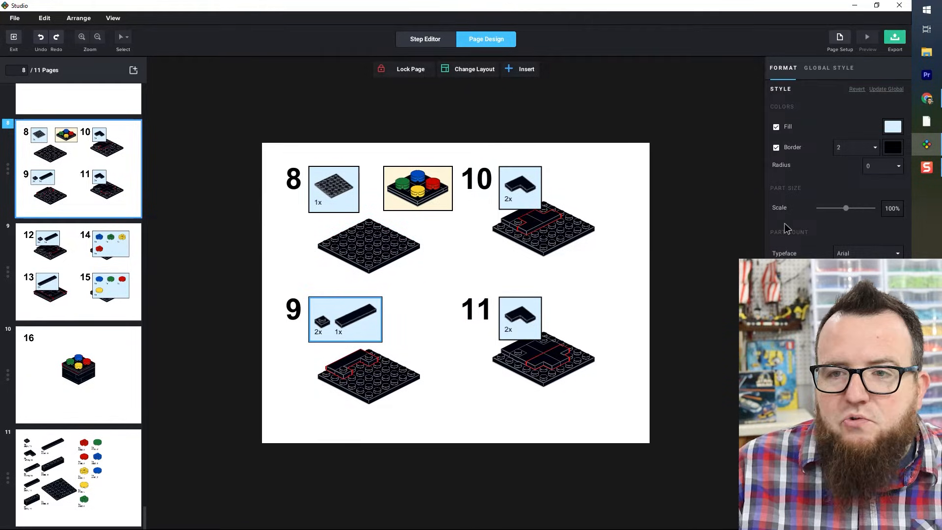
{"action": "left_click_drag", "start_coordinate": [847, 208], "coordinate": [842, 208]}
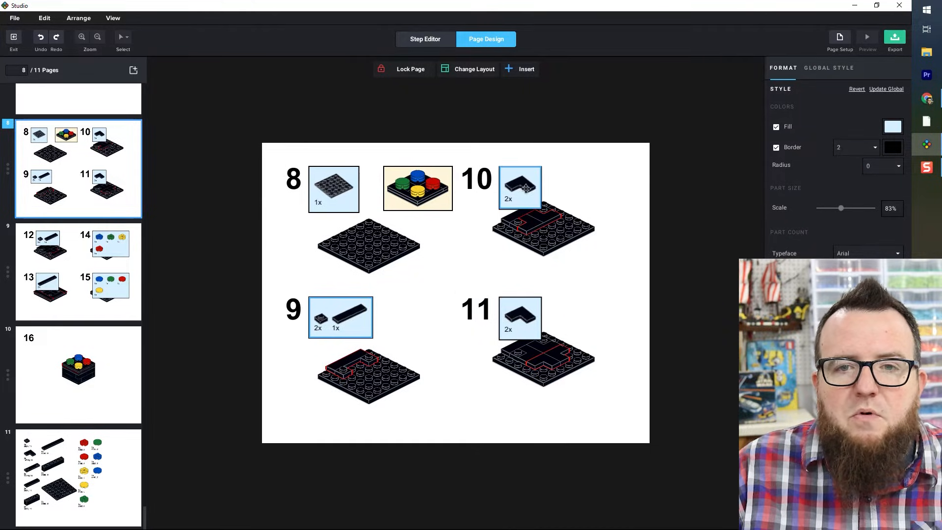
- On page 8, move the models of steps 10 and 11 down clear of their parts lists
{"action": "left_click", "coordinate": [549, 234]}
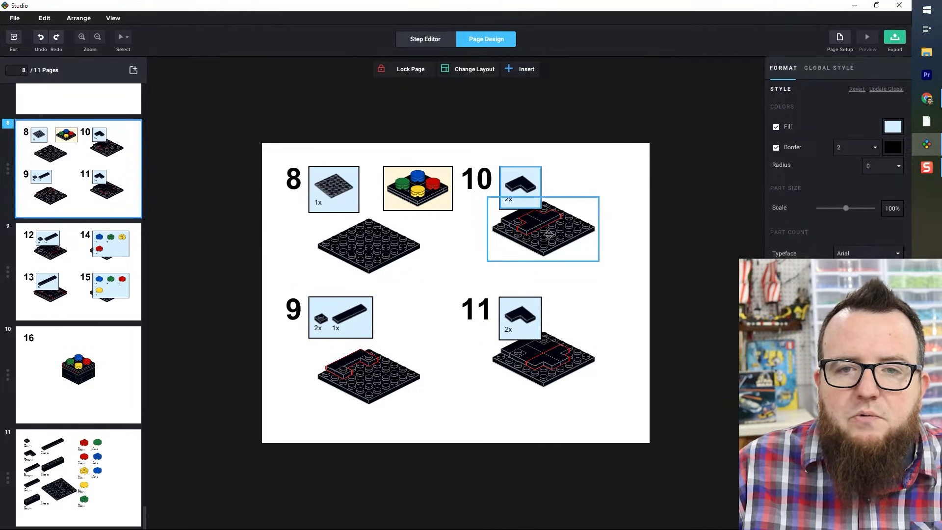
{"action": "left_click_drag", "start_coordinate": [548, 234], "coordinate": [546, 253]}
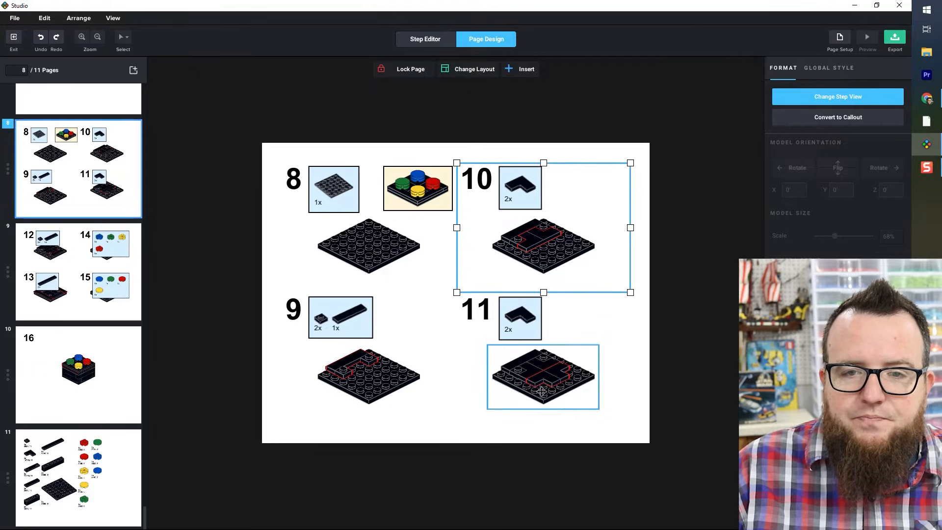
{"action": "left_click", "coordinate": [543, 372]}
- Try line separators between the columns and rows of page 8, keeping only the one between columns
{"action": "left_click", "coordinate": [687, 305]}
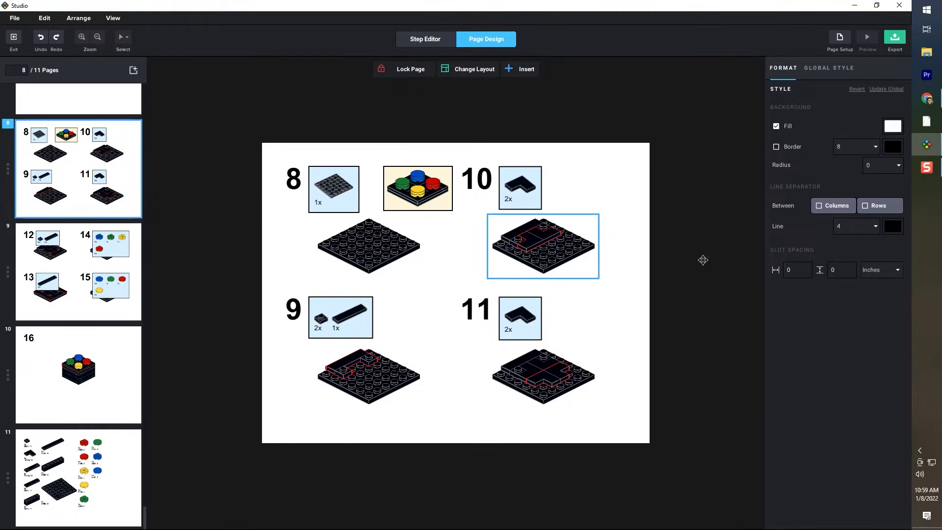
{"action": "left_click", "coordinate": [820, 209]}
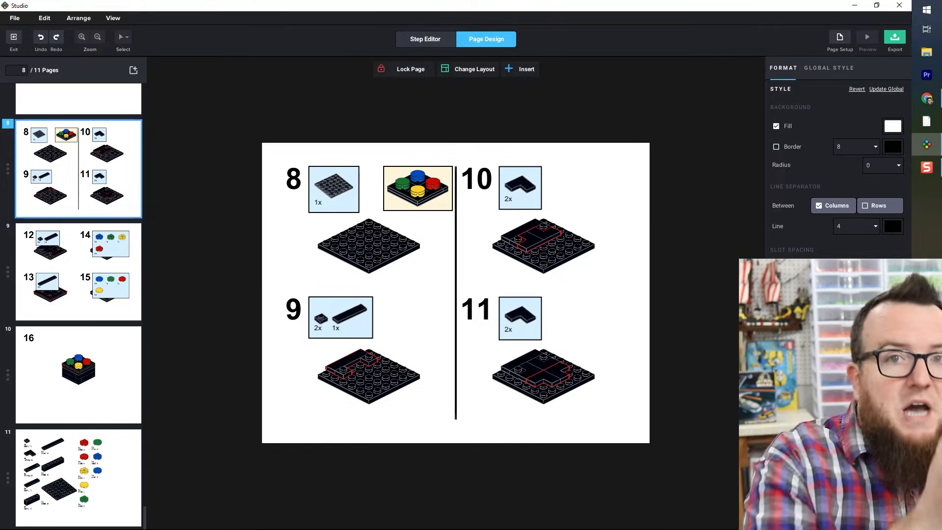
{"action": "left_click", "coordinate": [866, 206]}
{"action": "left_click", "coordinate": [819, 206]}
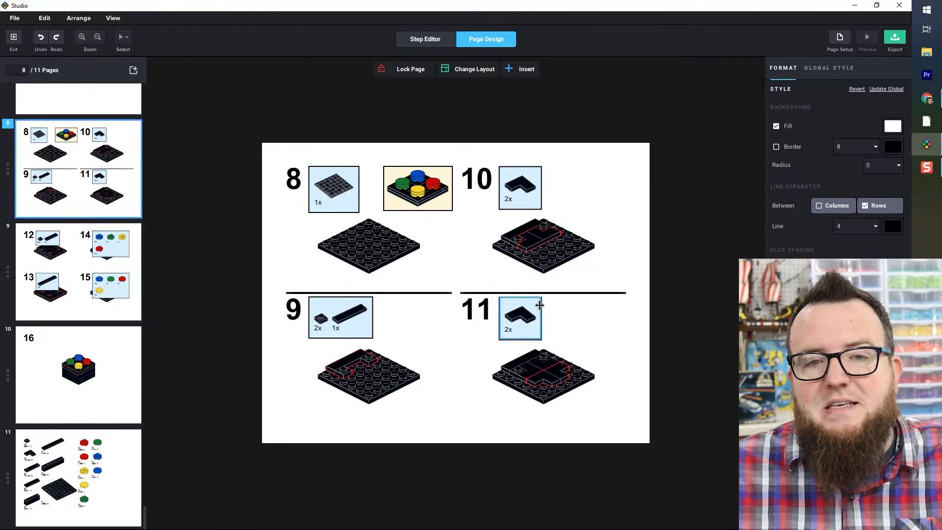
{"action": "left_click", "coordinate": [818, 205]}
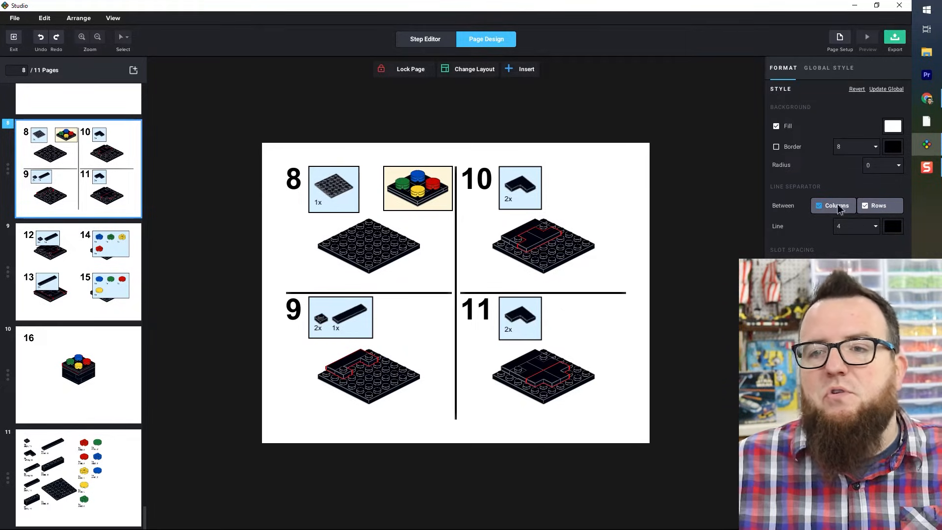
{"action": "left_click", "coordinate": [864, 205]}
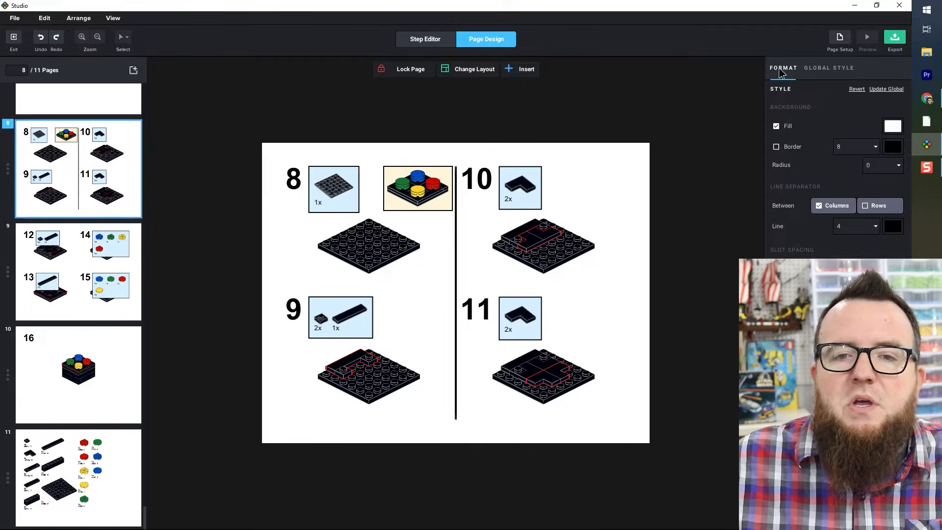
- Examine the format options of page 8's model, submodel preview and step numbers, plus the global style settings
{"action": "left_click", "coordinate": [570, 254]}
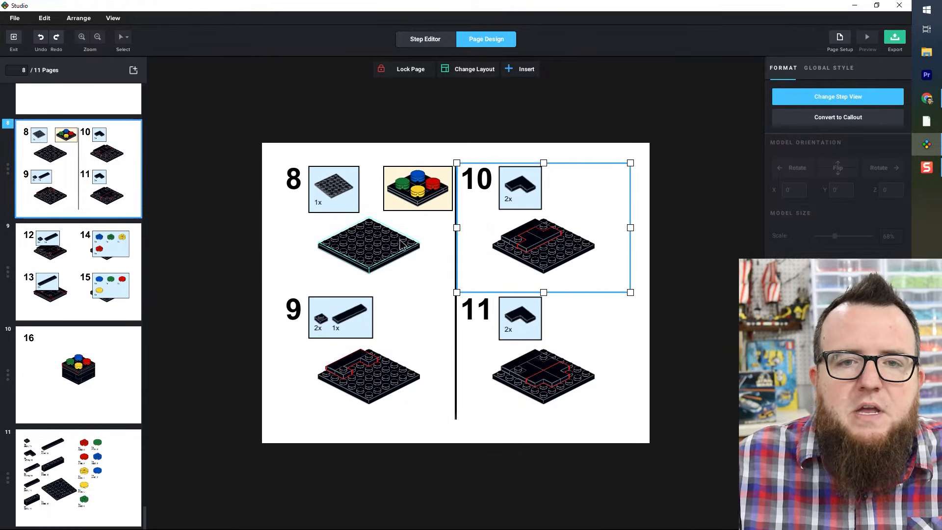
{"action": "left_click", "coordinate": [406, 189]}
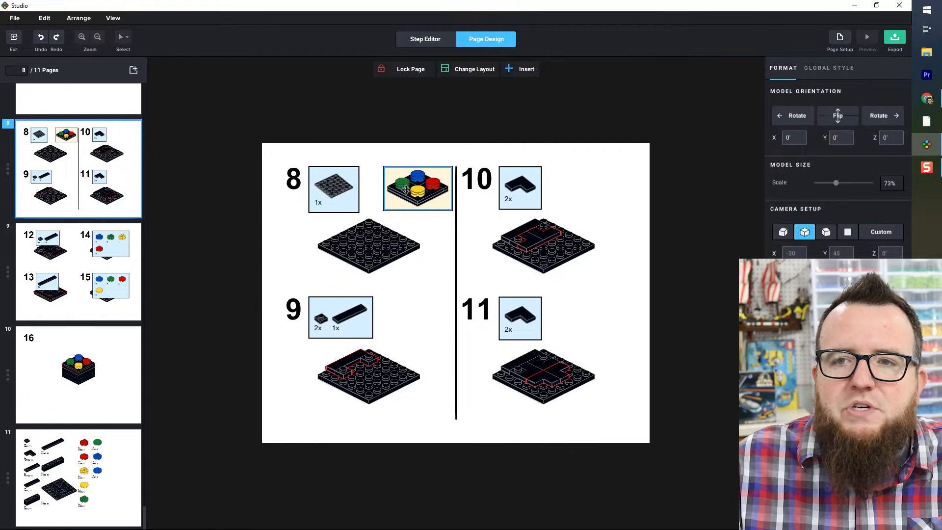
{"action": "left_click", "coordinate": [294, 304]}
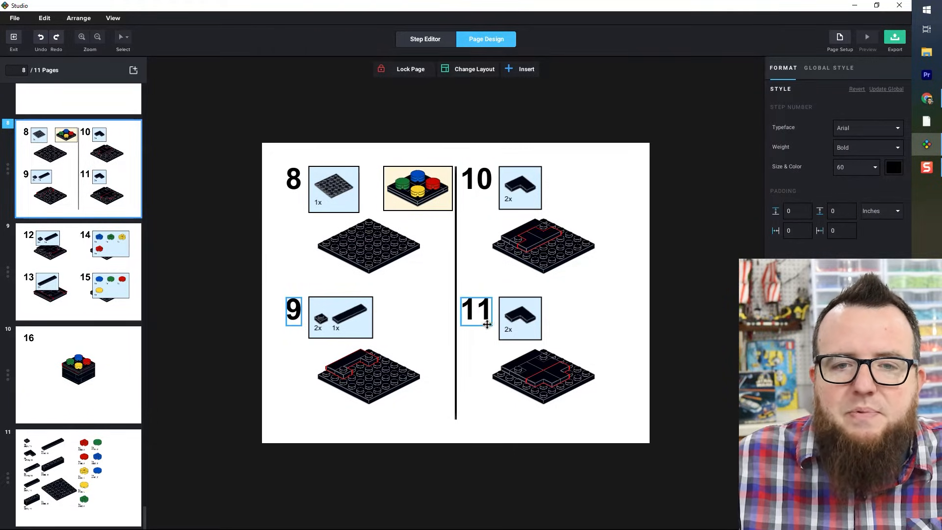
{"action": "left_click", "coordinate": [477, 310]}
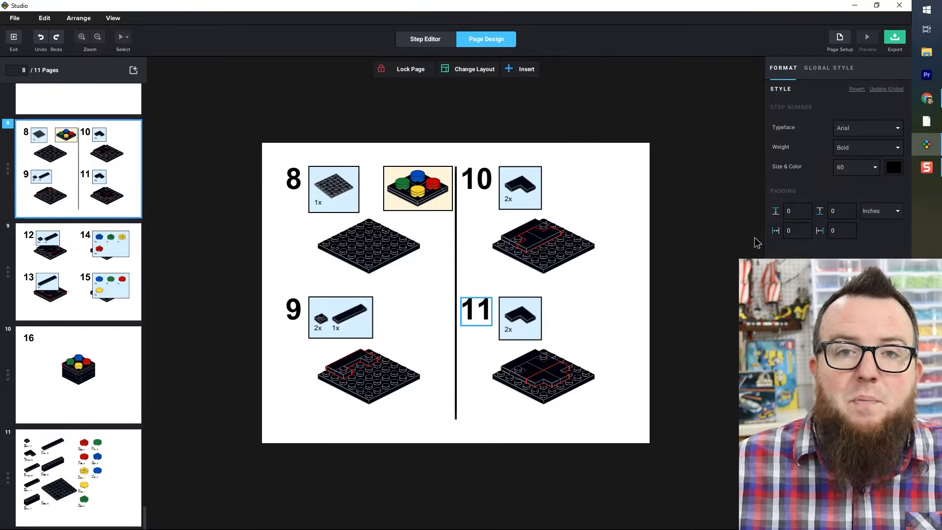
{"action": "left_click", "coordinate": [825, 68]}
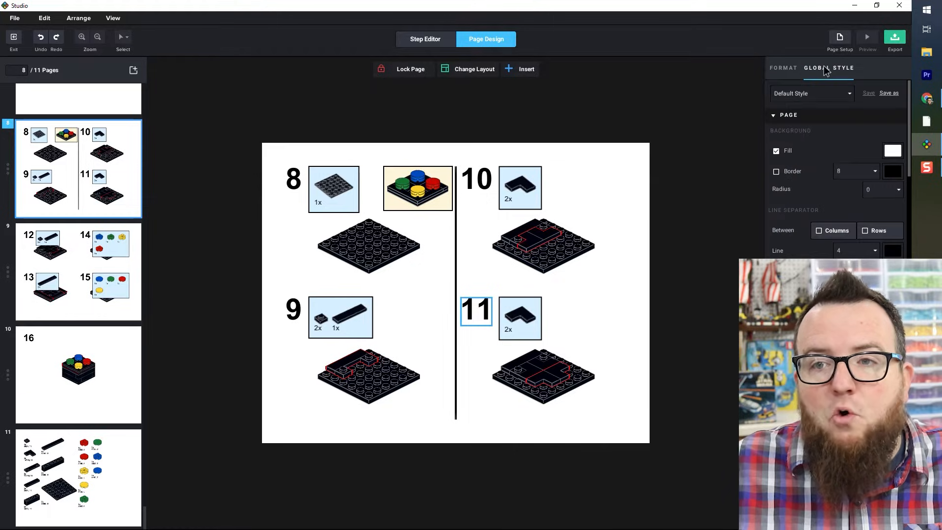
{"action": "scroll", "coordinate": [831, 181], "scroll_direction": "down", "scroll_amount": 10}
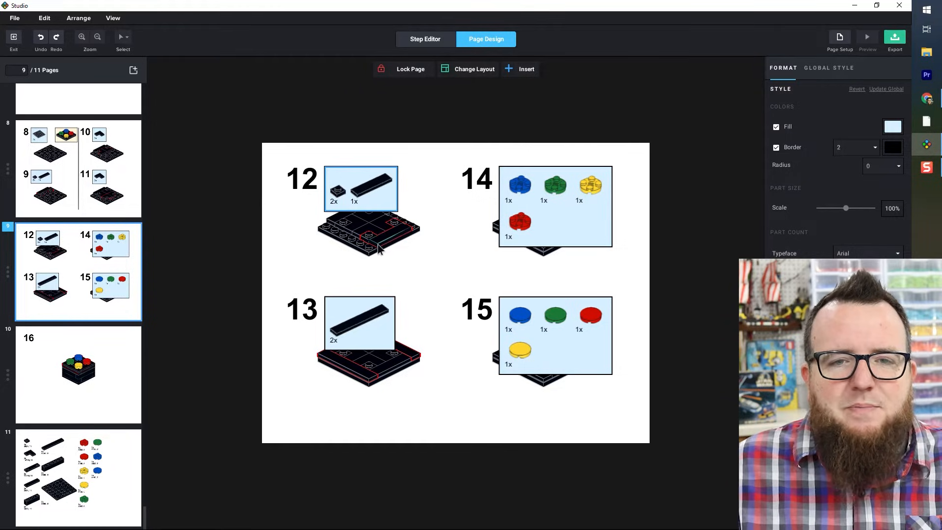
- On page 9, move the models of steps 12 and 13 below their parts lists and scale down step 13's parts list
{"action": "left_click_drag", "start_coordinate": [371, 236], "coordinate": [371, 254]}
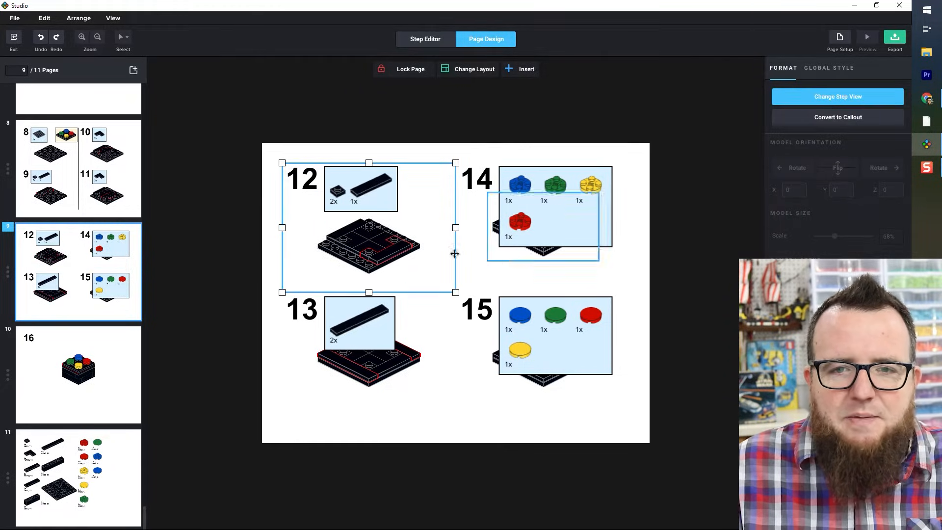
{"action": "left_click_drag", "start_coordinate": [368, 374], "coordinate": [367, 396]}
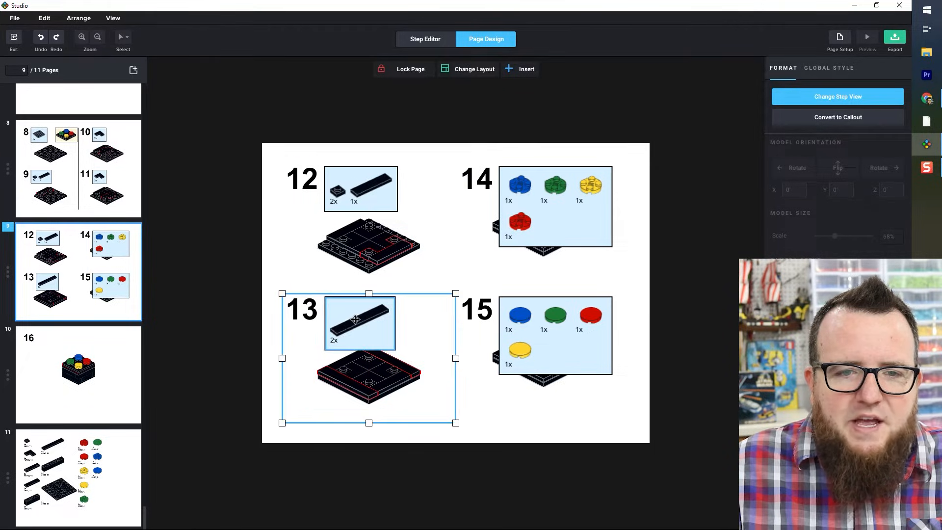
{"action": "left_click", "coordinate": [360, 324]}
{"action": "left_click_drag", "start_coordinate": [845, 210], "coordinate": [836, 210]}
- Scale step 14's parts list to 75%, shrink step 15's to a single row, and move both models below their lists
{"action": "left_click", "coordinate": [548, 209]}
{"action": "left_click_drag", "start_coordinate": [845, 212], "coordinate": [839, 210]}
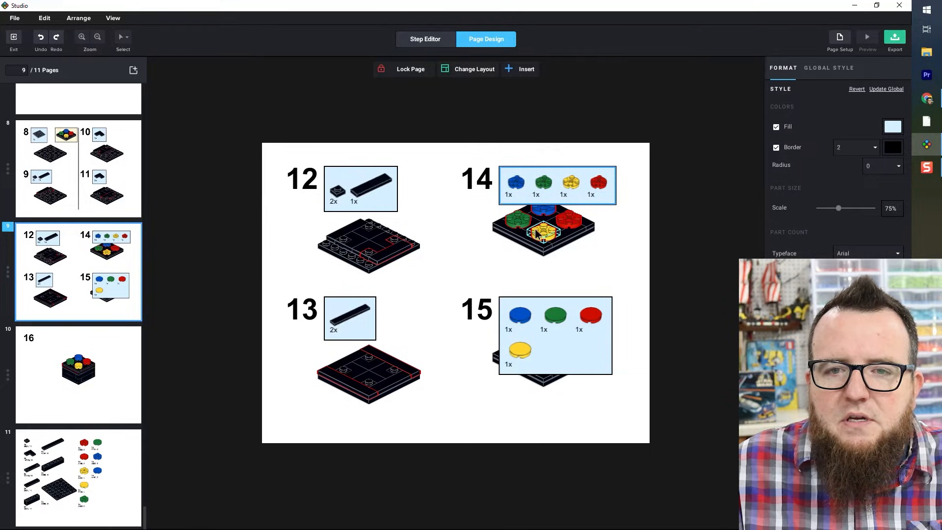
{"action": "left_click_drag", "start_coordinate": [553, 233], "coordinate": [552, 251]}
{"action": "left_click", "coordinate": [543, 345]}
{"action": "left_click_drag", "start_coordinate": [845, 212], "coordinate": [839, 210]}
{"action": "left_click", "coordinate": [540, 378]}
{"action": "left_click_drag", "start_coordinate": [540, 379], "coordinate": [540, 393]}
- Add a line separator between the columns of page 9
{"action": "left_click", "coordinate": [733, 190]}
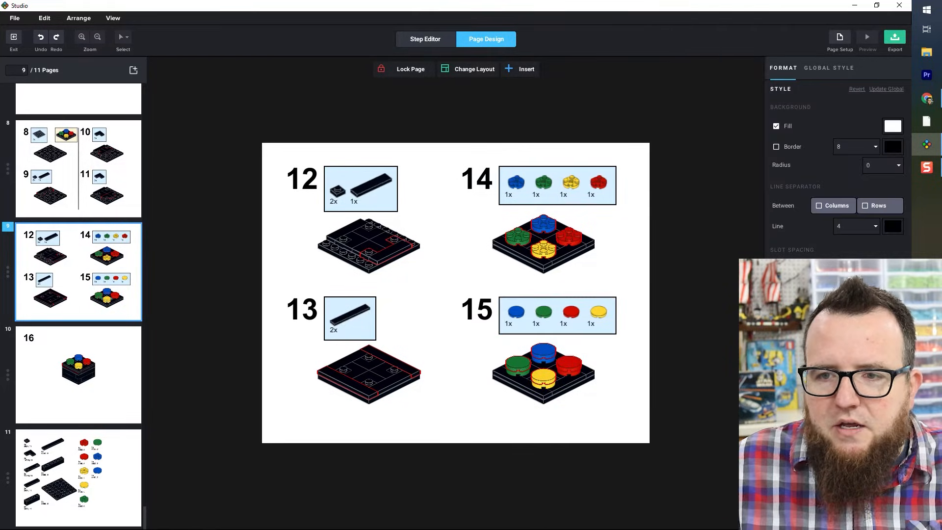
{"action": "left_click", "coordinate": [819, 206]}
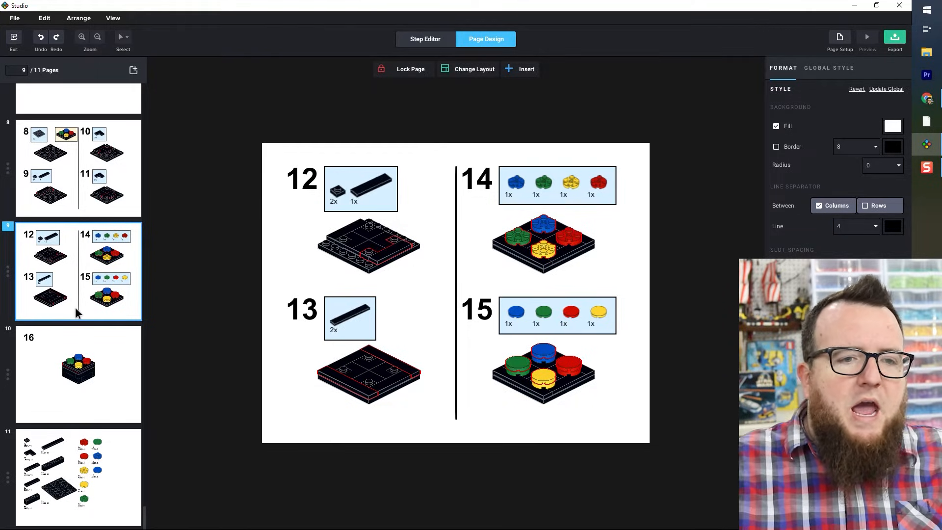
- Delete the rotation icon beside step 2's model on page 2
{"action": "scroll", "coordinate": [96, 327], "scroll_direction": "up", "scroll_amount": 8}
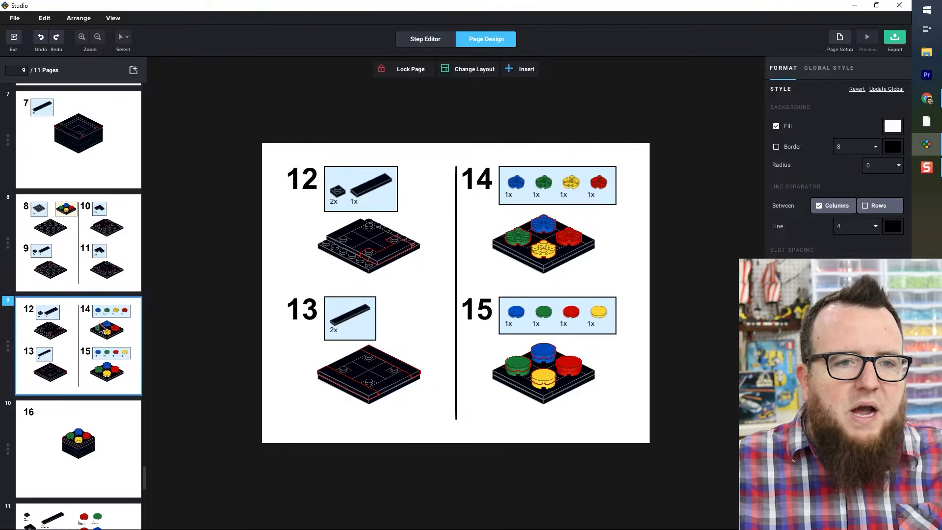
{"action": "left_click_drag", "start_coordinate": [146, 284], "coordinate": [142, 108]}
{"action": "left_click", "coordinate": [130, 110]}
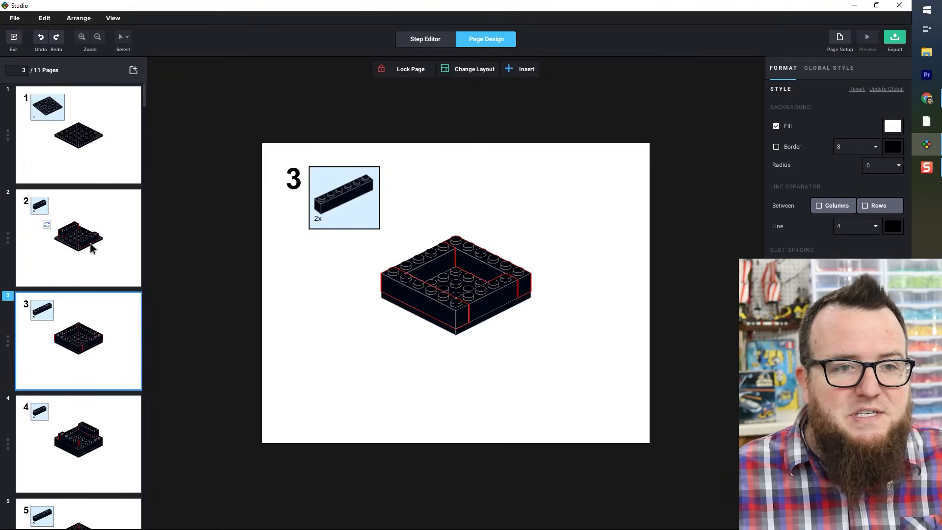
{"action": "left_click", "coordinate": [93, 236]}
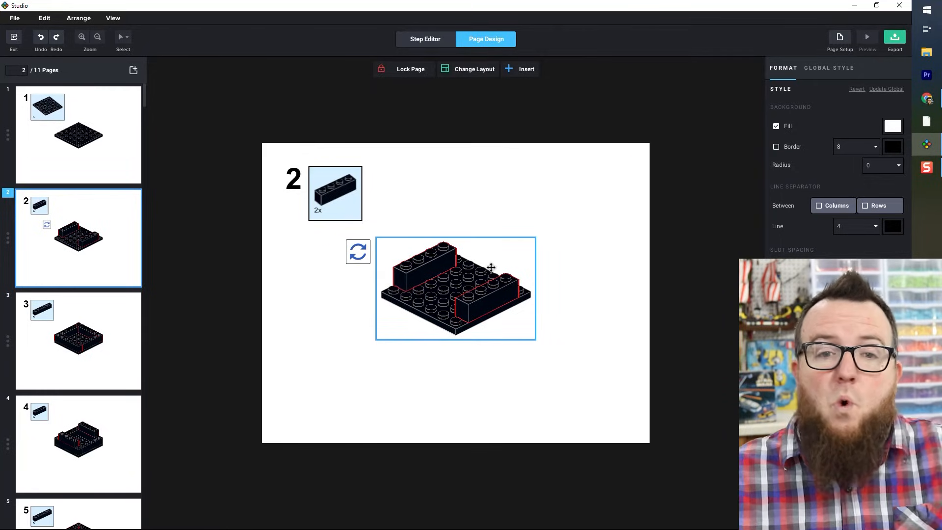
{"action": "left_click", "coordinate": [356, 253]}
{"action": "key", "text": "Delete"}
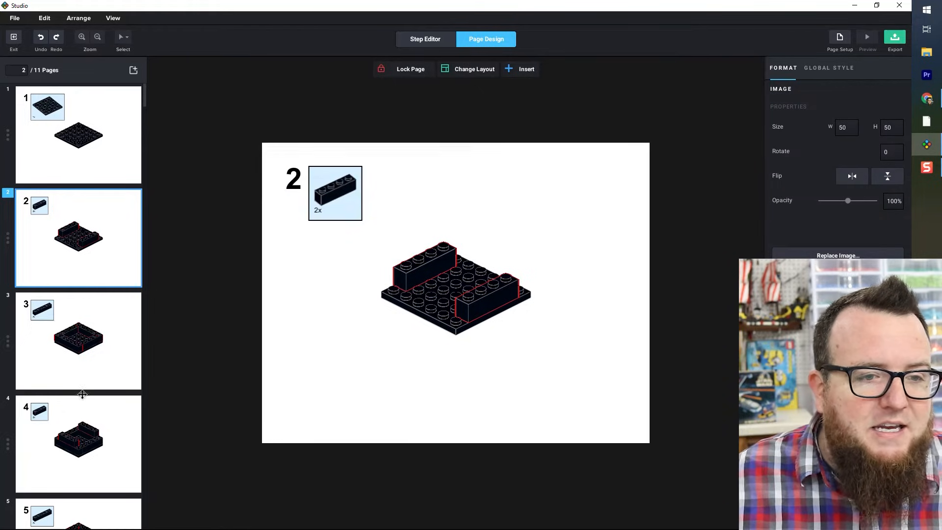
- Review pages 3 through 10 in order to check their step layouts
{"action": "scroll", "coordinate": [103, 324], "scroll_direction": "down", "scroll_amount": 2}
{"action": "scroll", "coordinate": [111, 323], "scroll_direction": "down", "scroll_amount": 1}
{"action": "left_click", "coordinate": [112, 273]}
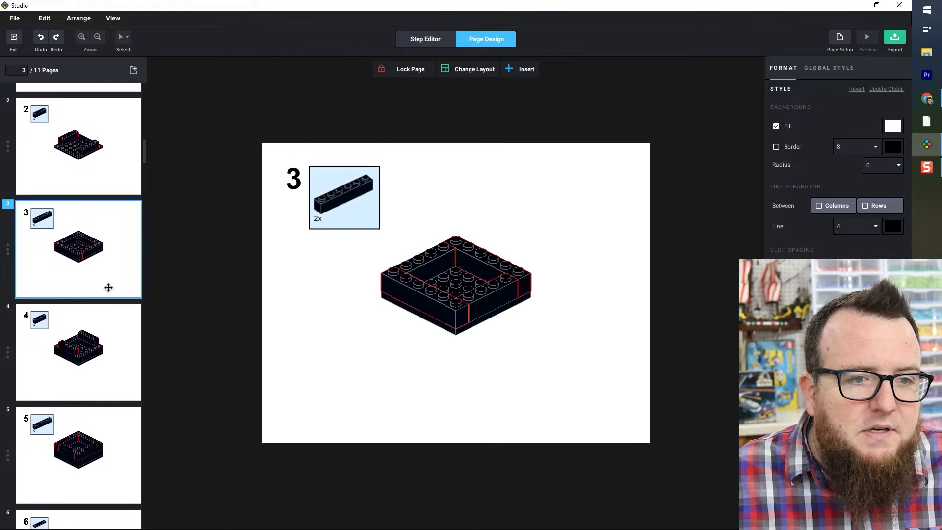
{"action": "left_click", "coordinate": [110, 370]}
{"action": "scroll", "coordinate": [110, 369], "scroll_direction": "down", "scroll_amount": 5}
{"action": "left_click", "coordinate": [109, 319]}
{"action": "left_click", "coordinate": [111, 413]}
{"action": "scroll", "coordinate": [116, 408], "scroll_direction": "down", "scroll_amount": 6}
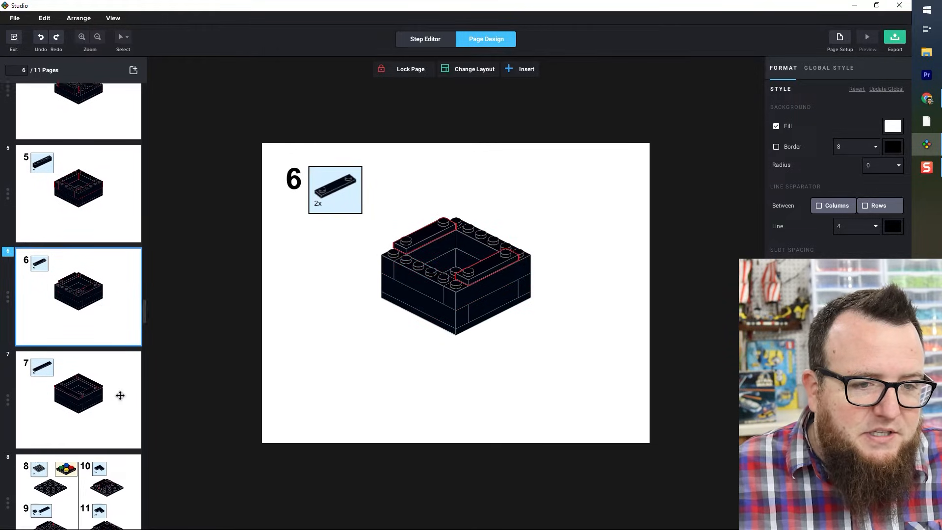
{"action": "left_click", "coordinate": [112, 345]}
{"action": "scroll", "coordinate": [112, 364], "scroll_direction": "down", "scroll_amount": 6}
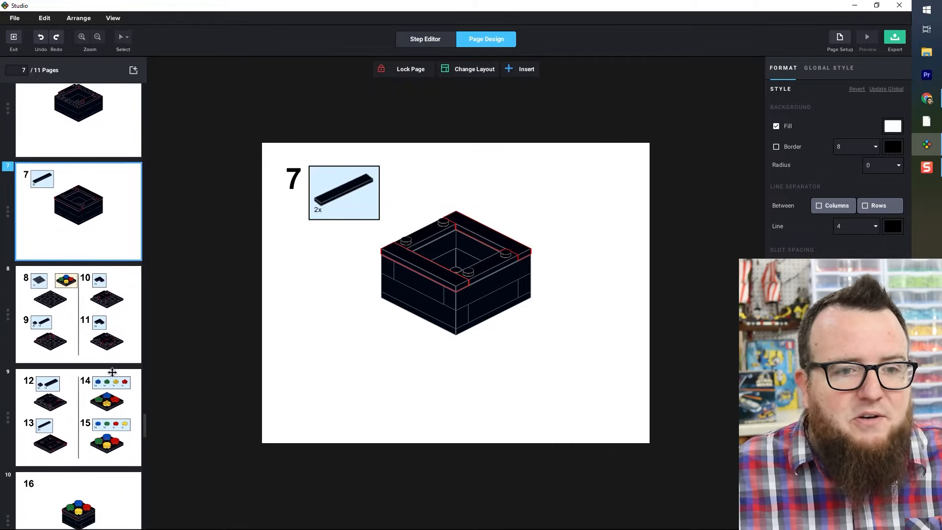
{"action": "left_click", "coordinate": [120, 334]}
{"action": "left_click", "coordinate": [123, 416]}
{"action": "scroll", "coordinate": [115, 432], "scroll_direction": "down", "scroll_amount": 3}
{"action": "left_click", "coordinate": [112, 439]}
{"action": "scroll", "coordinate": [116, 444], "scroll_direction": "down", "scroll_amount": 2}
{"action": "scroll", "coordinate": [117, 443], "scroll_direction": "down", "scroll_amount": 1}
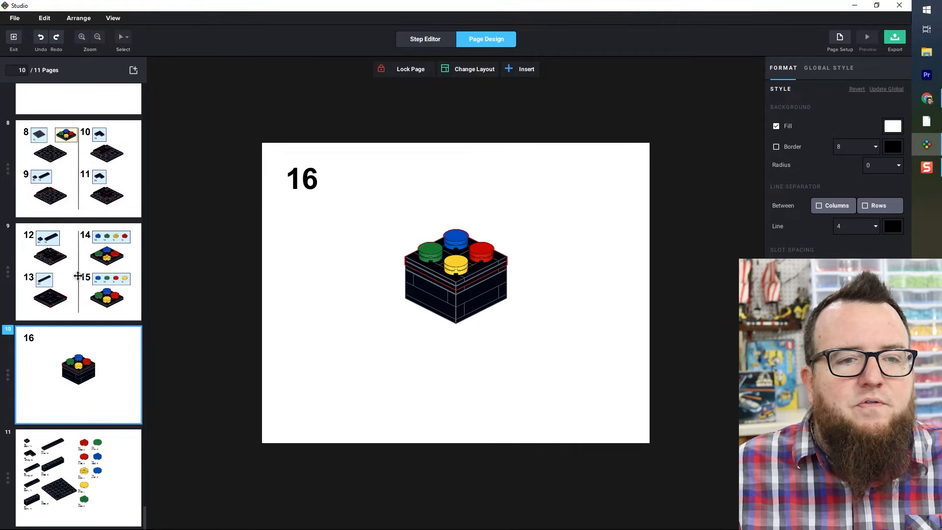
{"action": "left_click", "coordinate": [94, 279]}
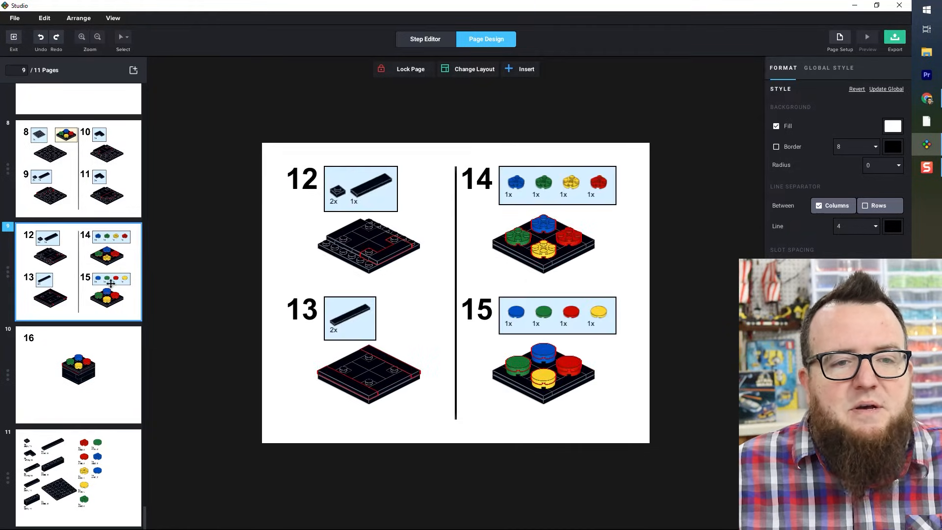
- Insert an arrow on page 10 pointing straight down at step 16's model and centre it above the model
{"action": "left_click", "coordinate": [110, 382]}
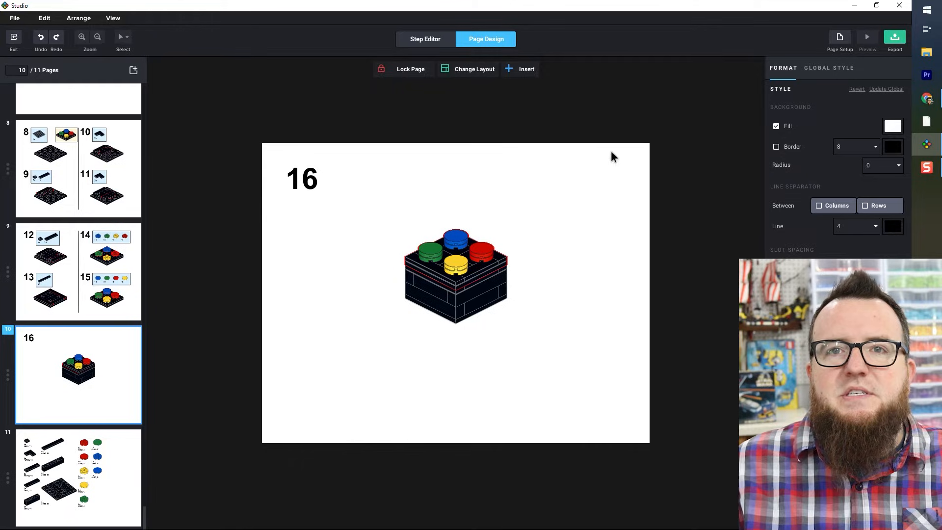
{"action": "left_click", "coordinate": [524, 69]}
{"action": "left_click", "coordinate": [529, 118]}
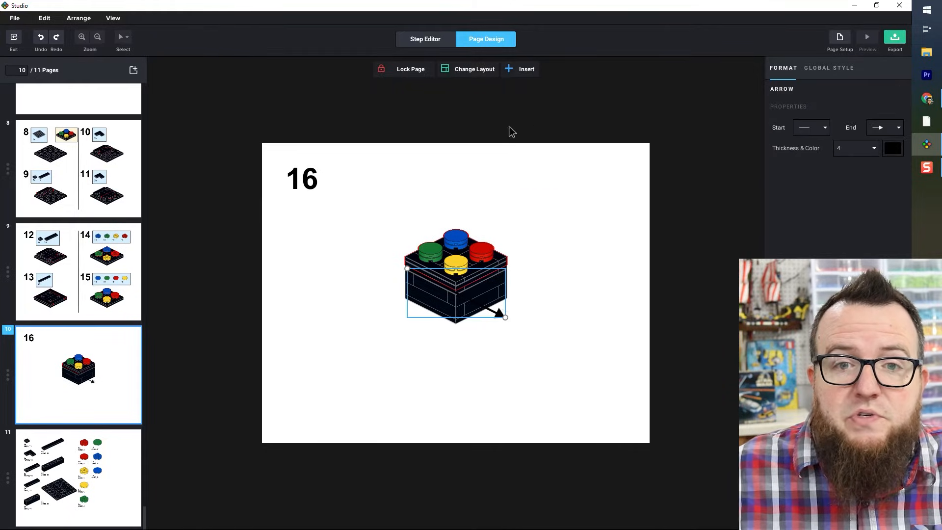
{"action": "left_click_drag", "start_coordinate": [501, 312], "coordinate": [439, 216]}
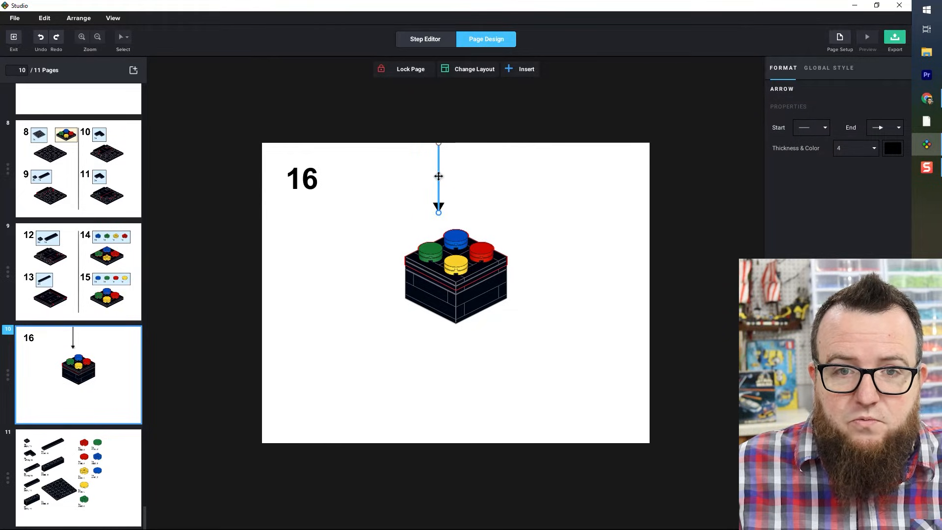
{"action": "left_click_drag", "start_coordinate": [439, 176], "coordinate": [463, 176]}
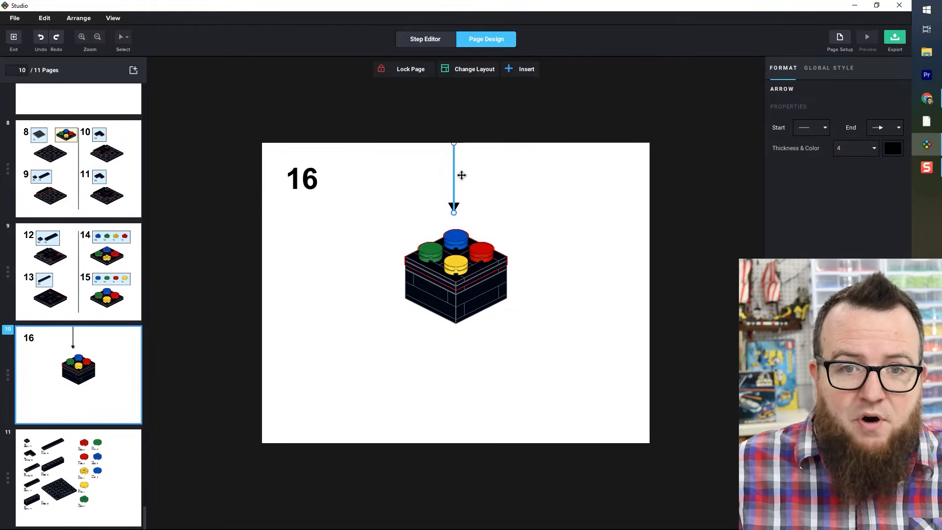
{"action": "left_click", "coordinate": [487, 110]}
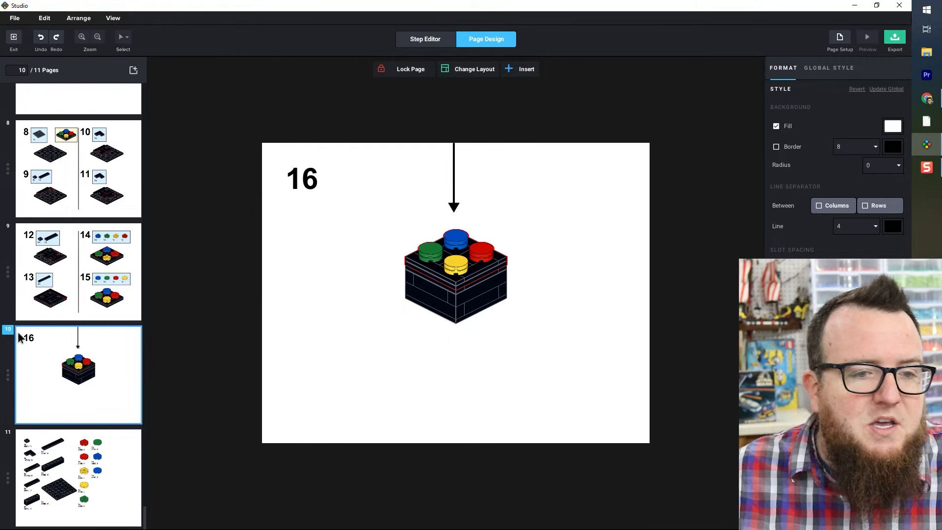
- Select page 11 and open the export settings with all pages included
{"action": "left_click", "coordinate": [126, 431]}
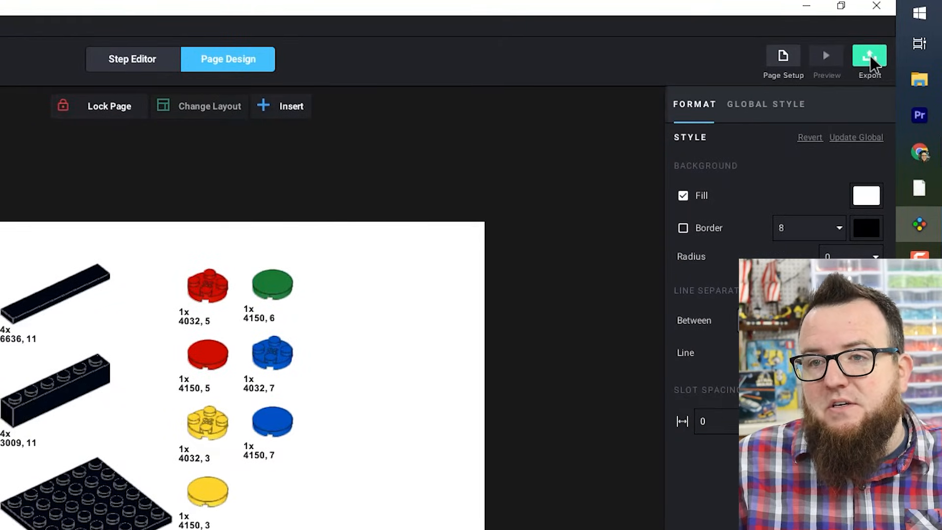
{"action": "left_click", "coordinate": [870, 55]}
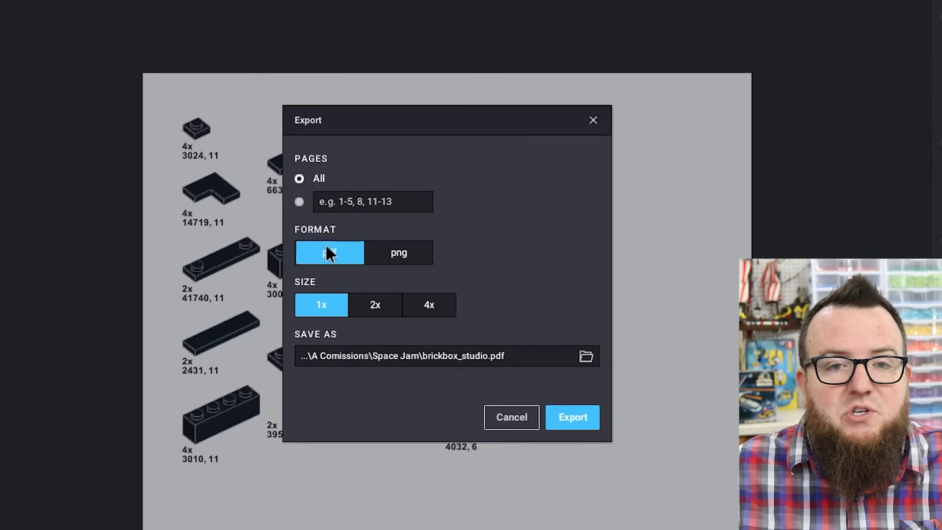
{"action": "left_click", "coordinate": [299, 201]}
{"action": "left_click", "coordinate": [300, 178]}
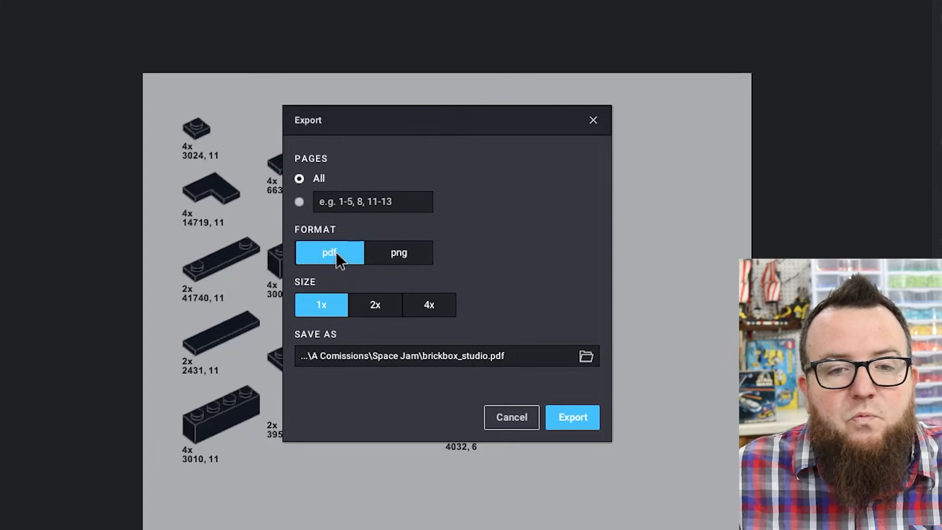
{"action": "left_click", "coordinate": [408, 249]}
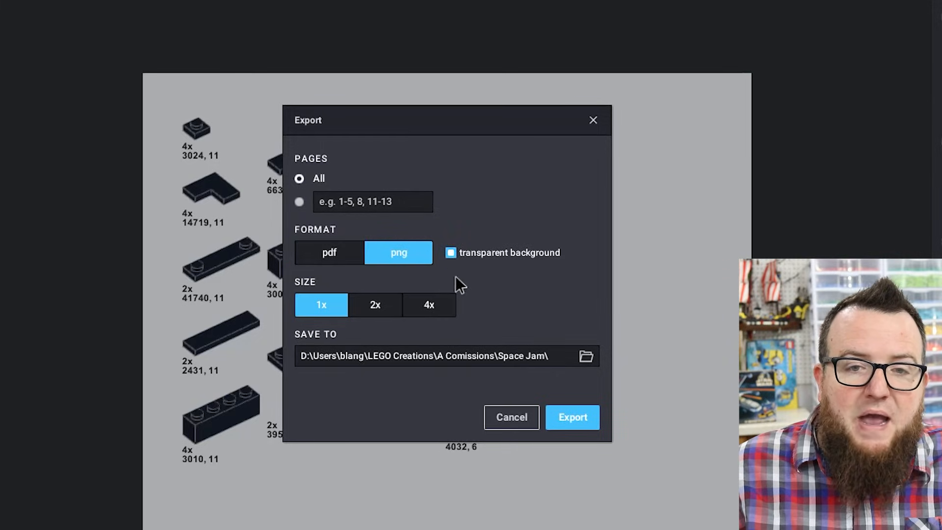
{"action": "left_click", "coordinate": [451, 252]}
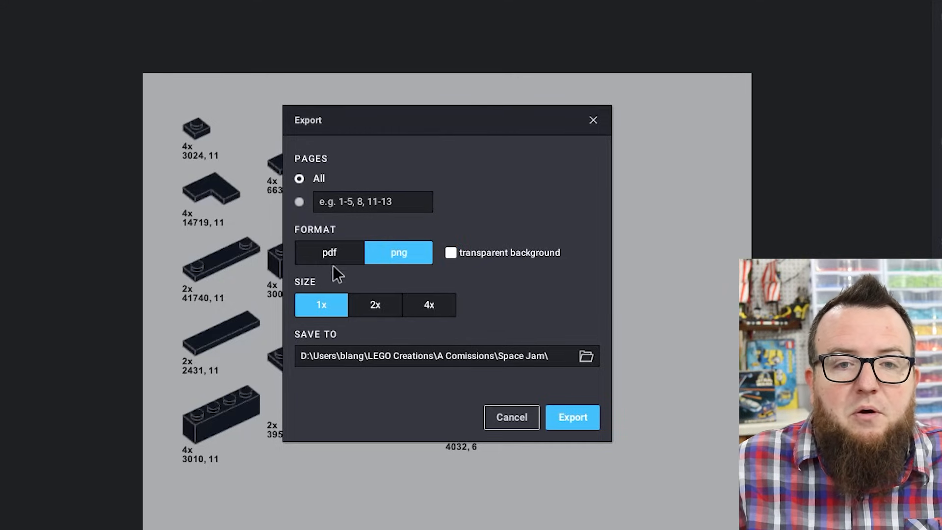
{"action": "left_click", "coordinate": [324, 254]}
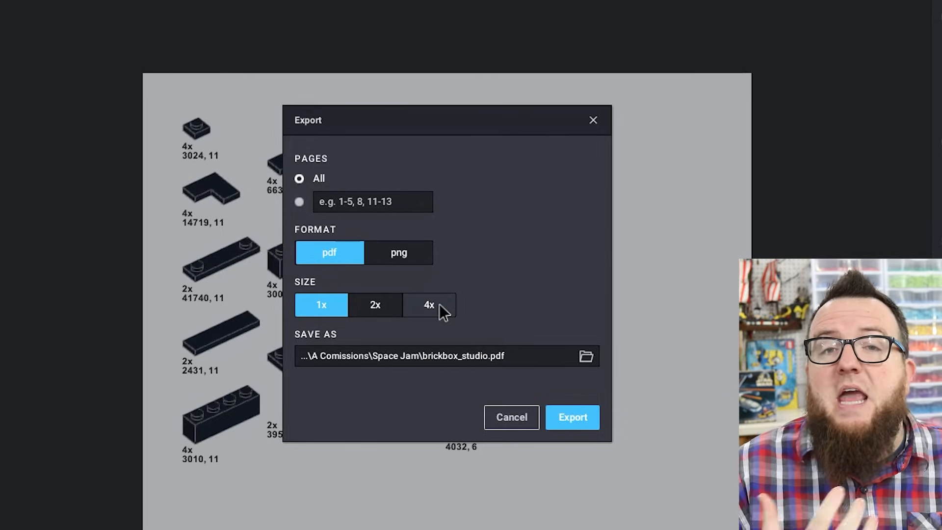
- Set the PDF export size to 2x
{"action": "left_click", "coordinate": [373, 309]}
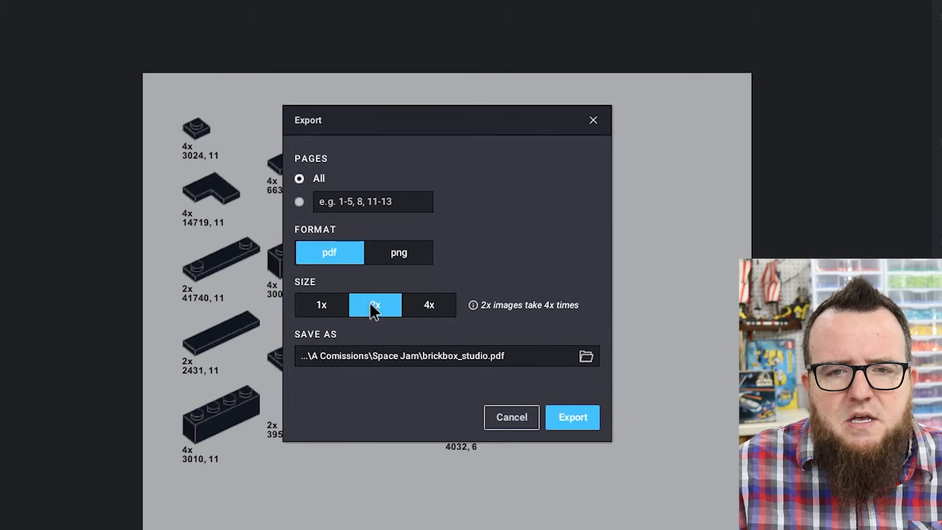
{"action": "left_click", "coordinate": [427, 306]}
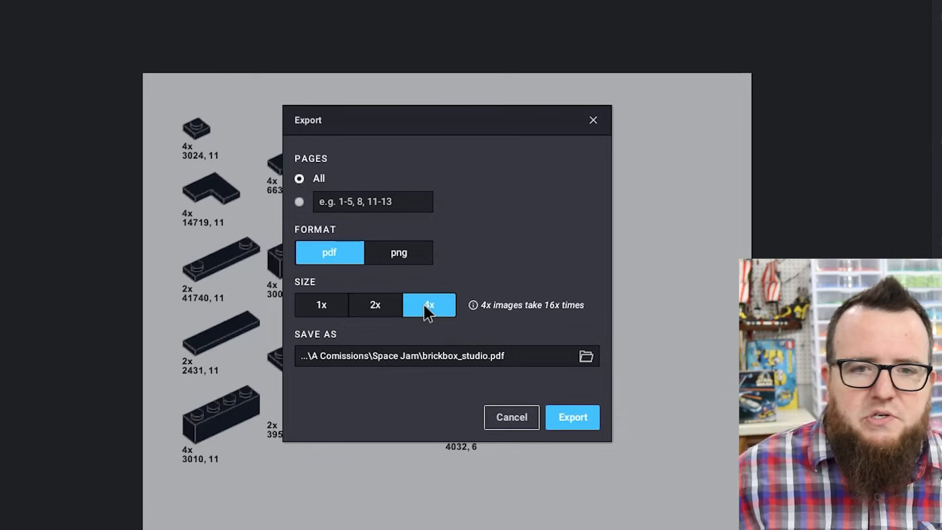
{"action": "left_click", "coordinate": [322, 308]}
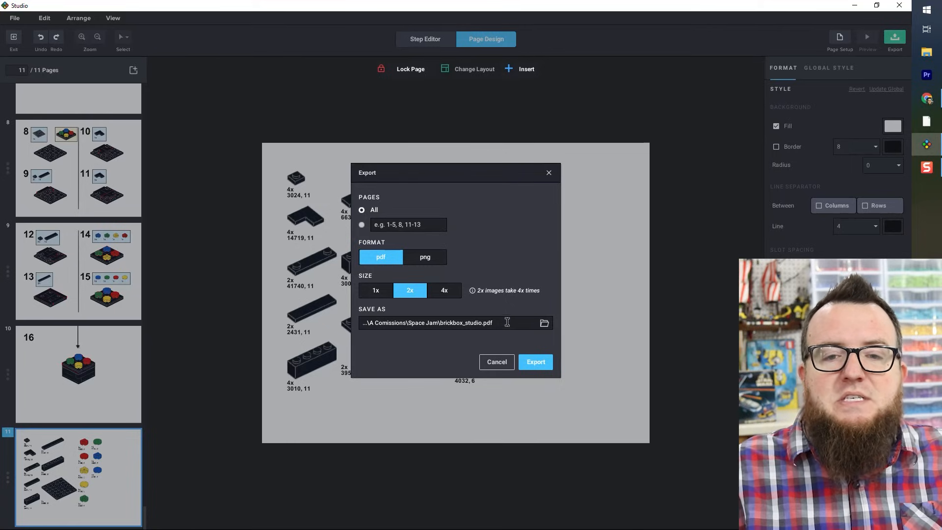
- Set the save location to brickbox_studio.pdf in Documents > LEGO Creations > Studio and export the instructions
{"action": "left_click", "coordinate": [507, 322]}
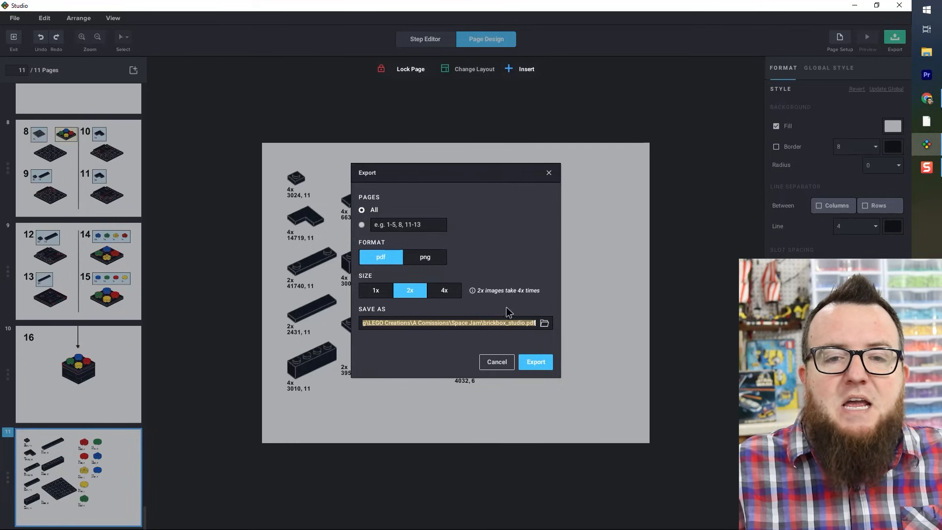
{"action": "left_click", "coordinate": [544, 323]}
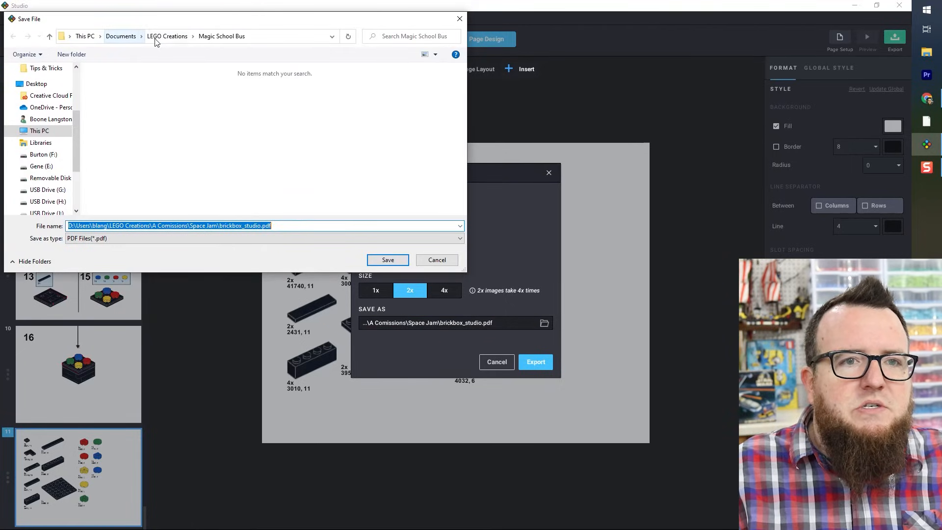
{"action": "left_click", "coordinate": [157, 37]}
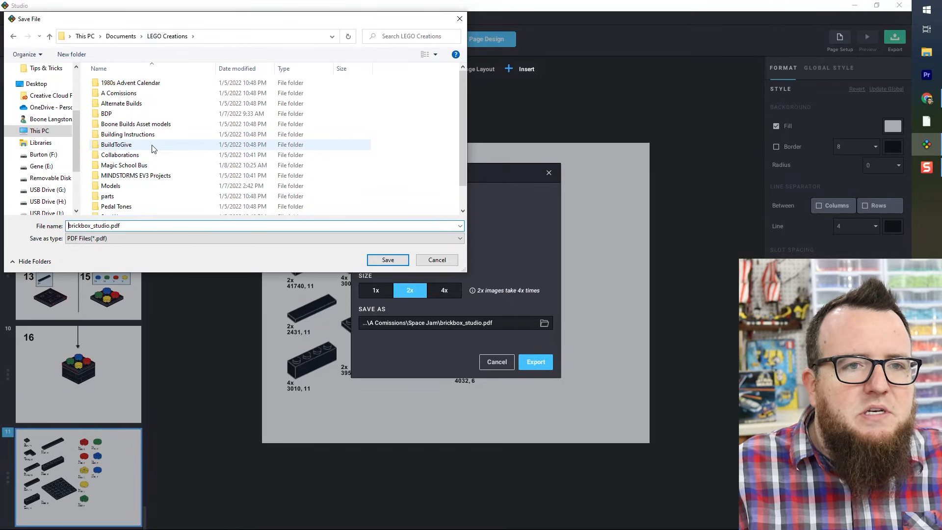
{"action": "scroll", "coordinate": [145, 162], "scroll_direction": "down", "scroll_amount": 1}
{"action": "left_click", "coordinate": [115, 211]}
{"action": "double_click", "coordinate": [114, 209]}
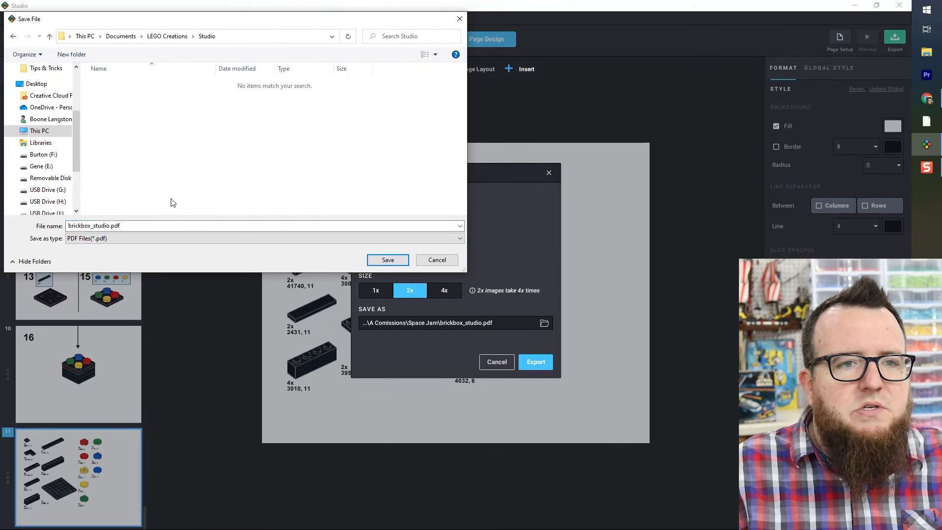
{"action": "left_click", "coordinate": [387, 260]}
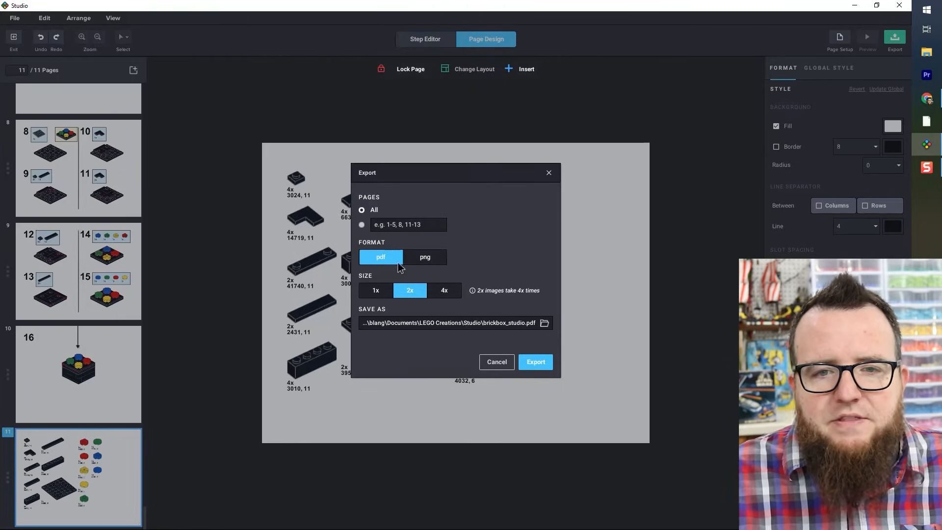
{"action": "left_click", "coordinate": [535, 362]}
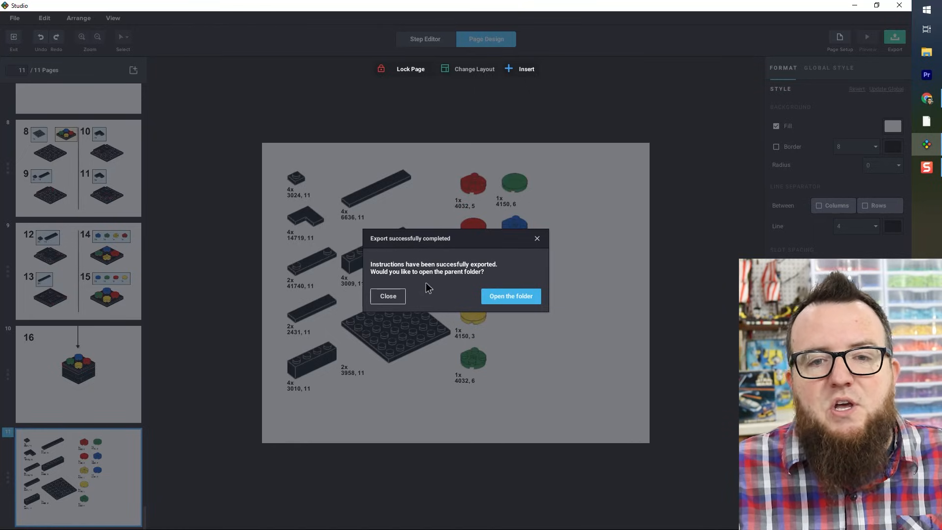
- Open the exported brickbox_studio.pdf from its folder in Adobe Acrobat and review the instruction pages
{"action": "left_click", "coordinate": [505, 296]}
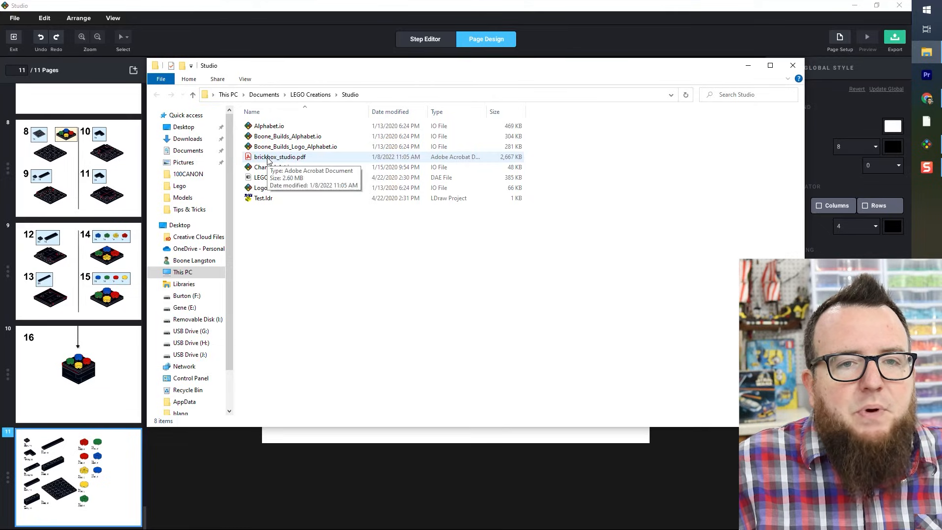
{"action": "double_click", "coordinate": [268, 157]}
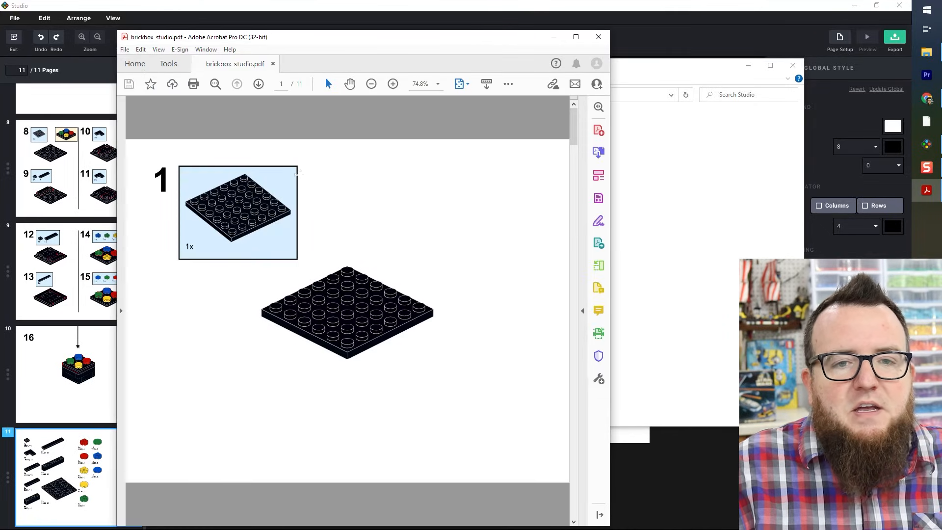
{"action": "left_click_drag", "start_coordinate": [577, 124], "coordinate": [576, 143]}
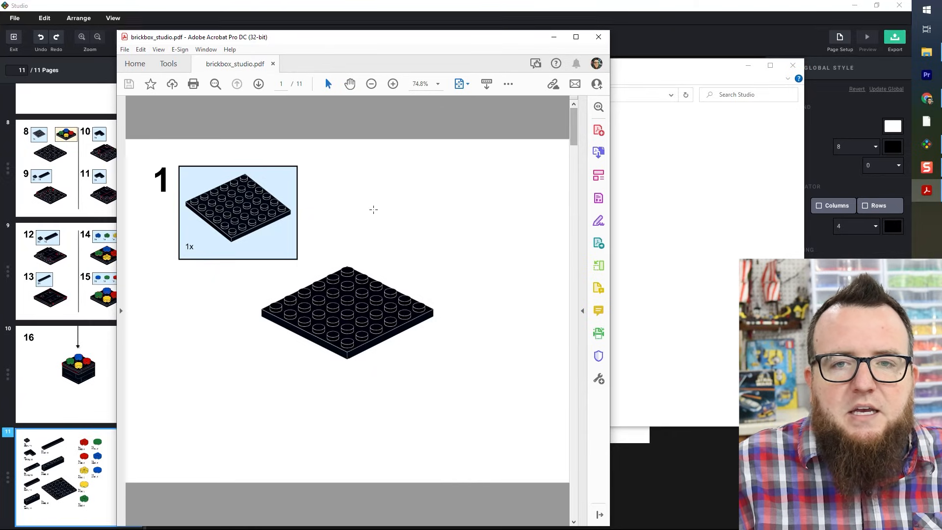
{"action": "scroll", "coordinate": [373, 211], "scroll_direction": "down", "scroll_amount": 10}
{"action": "scroll", "coordinate": [373, 211], "scroll_direction": "down", "scroll_amount": 10}
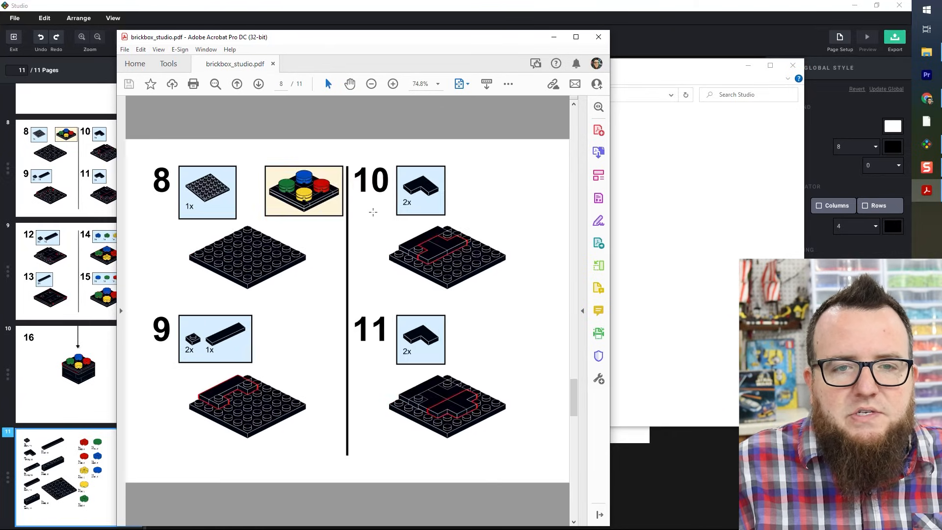